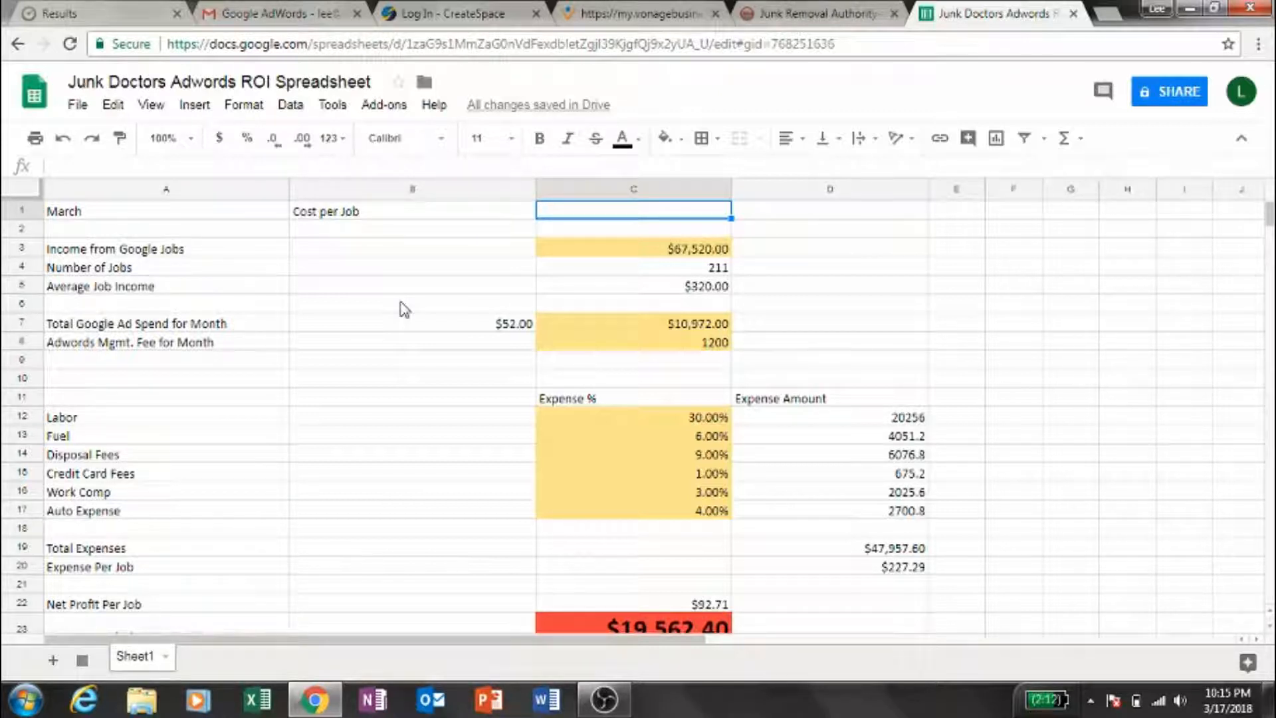
# - Examine the March income from Google jobs, the number of jobs and the average job income
pyautogui.press('Down')
pyautogui.press('Down')
pyautogui.press('Down')
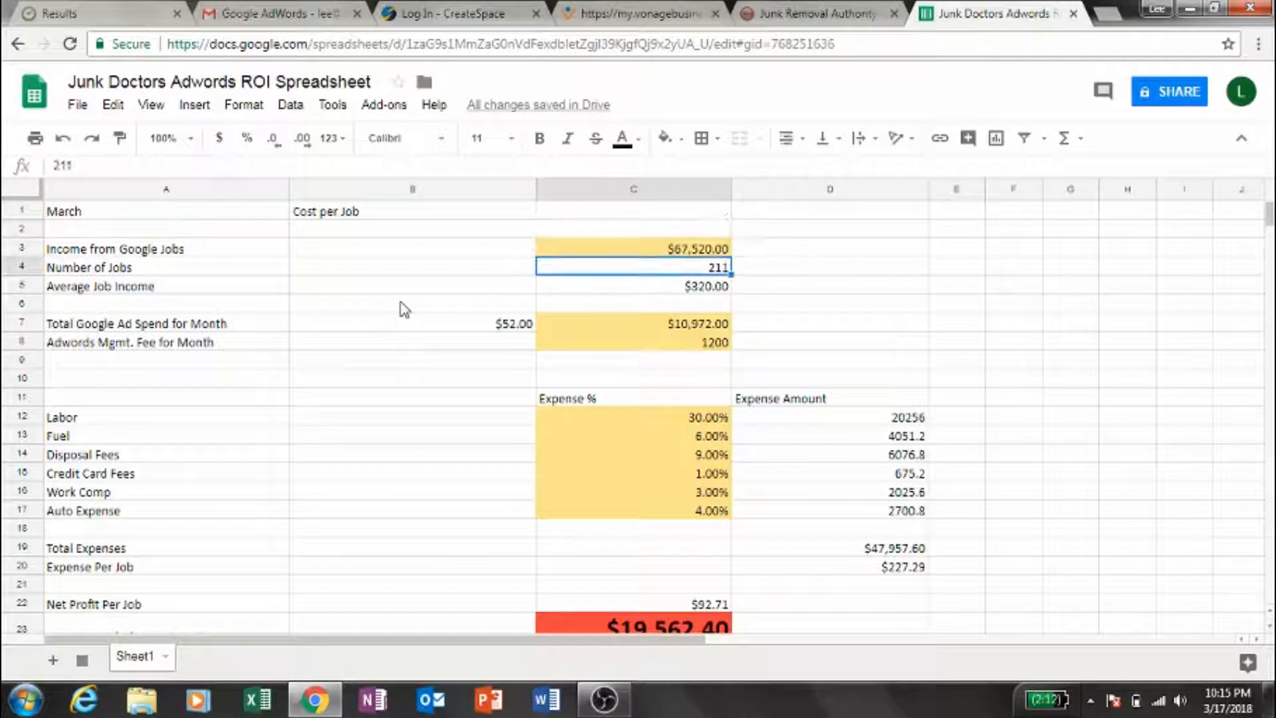
pyautogui.press('Left')
pyautogui.press('Left')
pyautogui.press('Up')
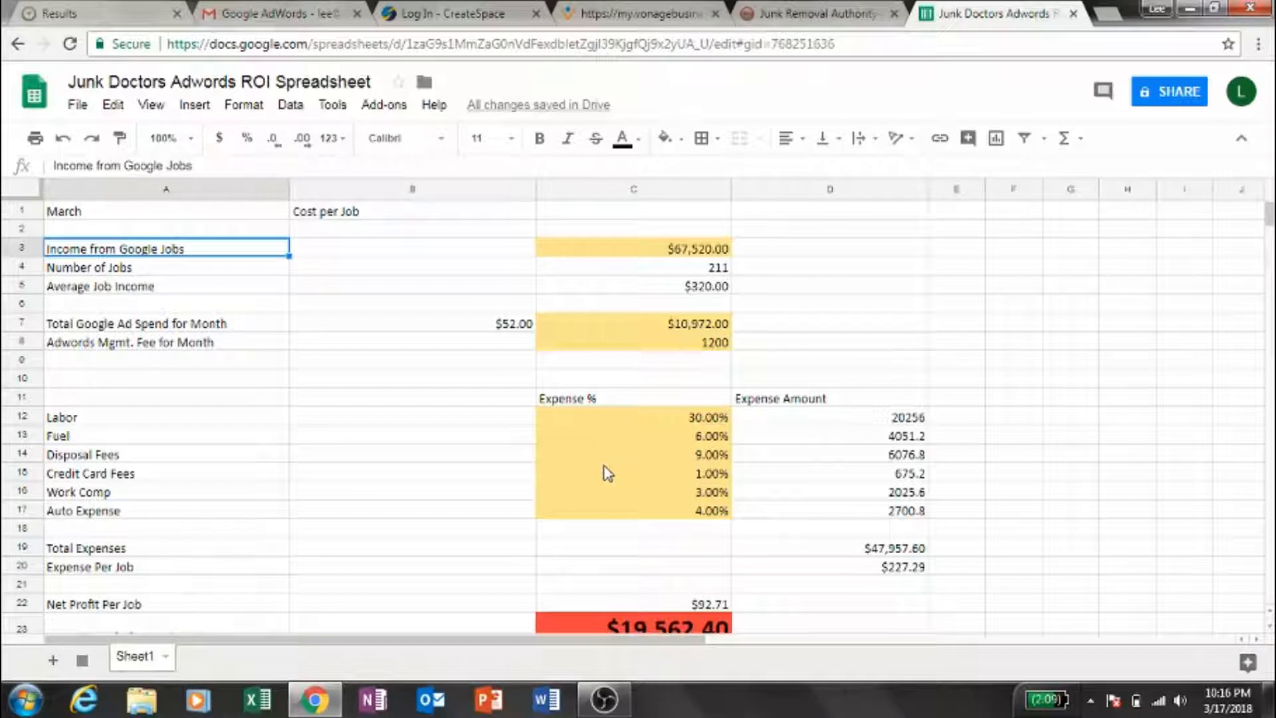
pyautogui.press('Right')
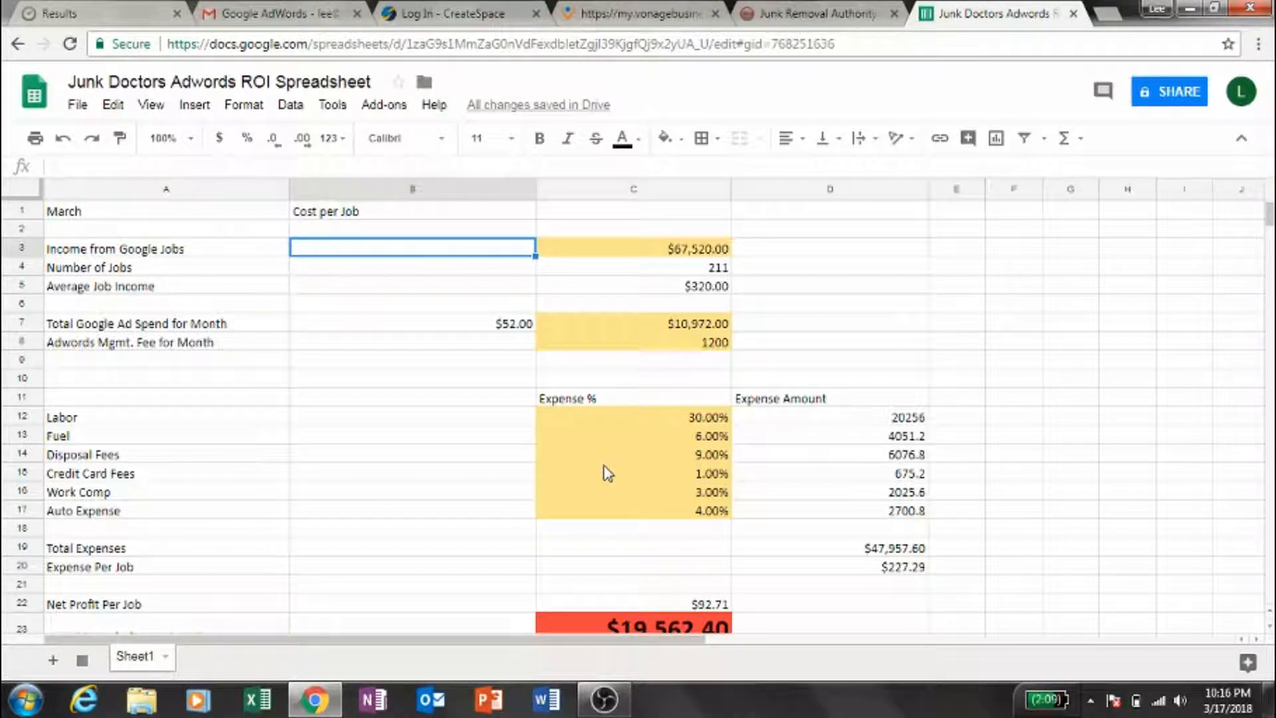
pyautogui.press('Down')
pyautogui.press('Down')
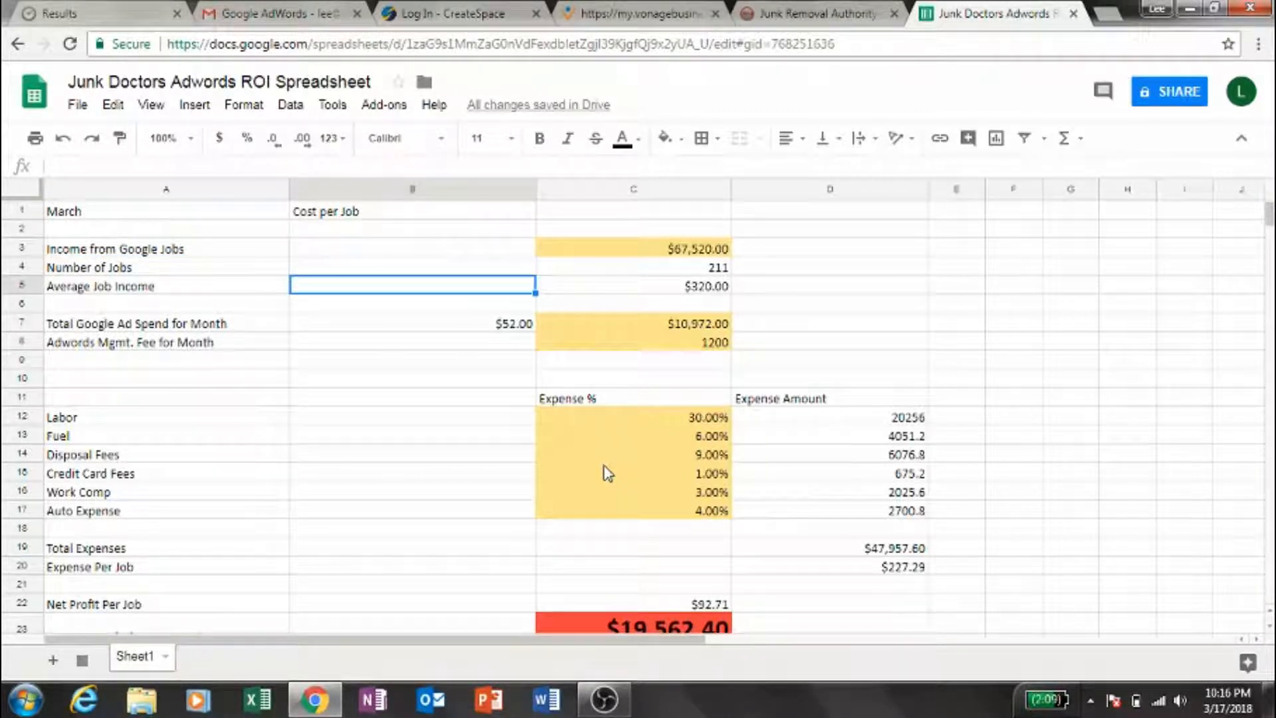
# - Examine the cost per job in the Total Google Ad Spend for Month row
pyautogui.press('Down')
pyautogui.press('Down')
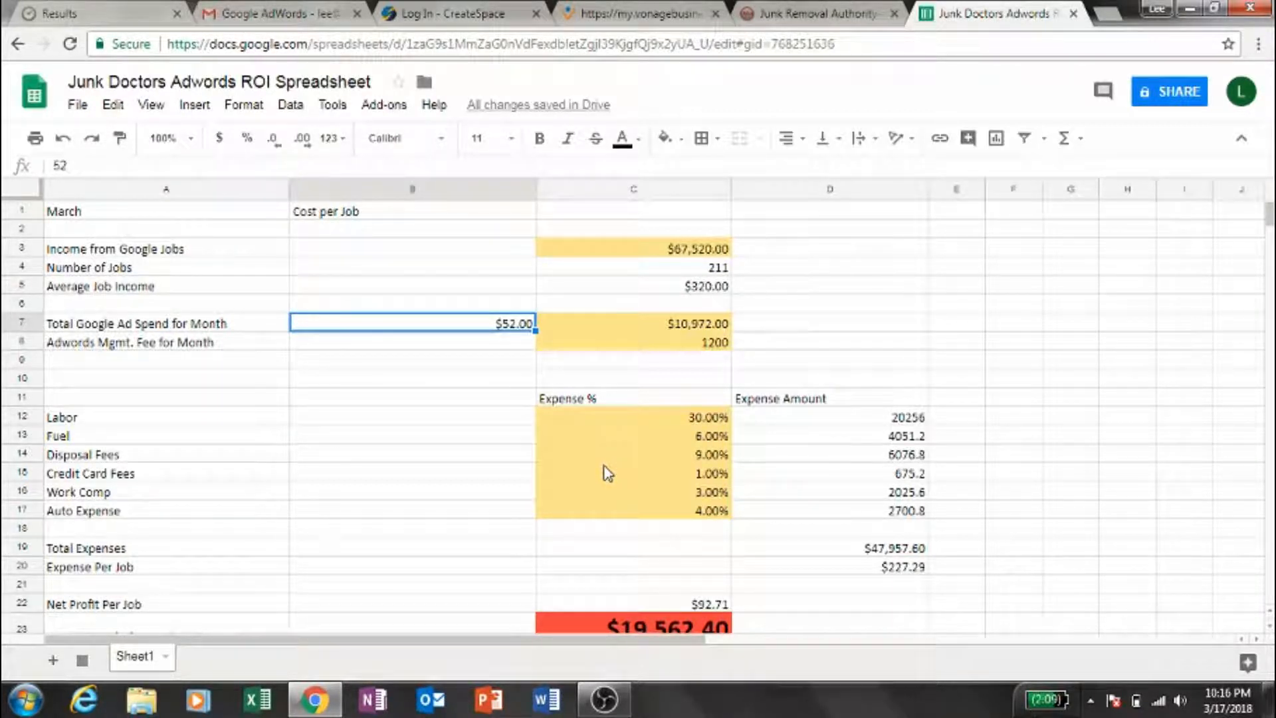
pyautogui.press('Down')
pyautogui.press('Up')
pyautogui.press('Up')
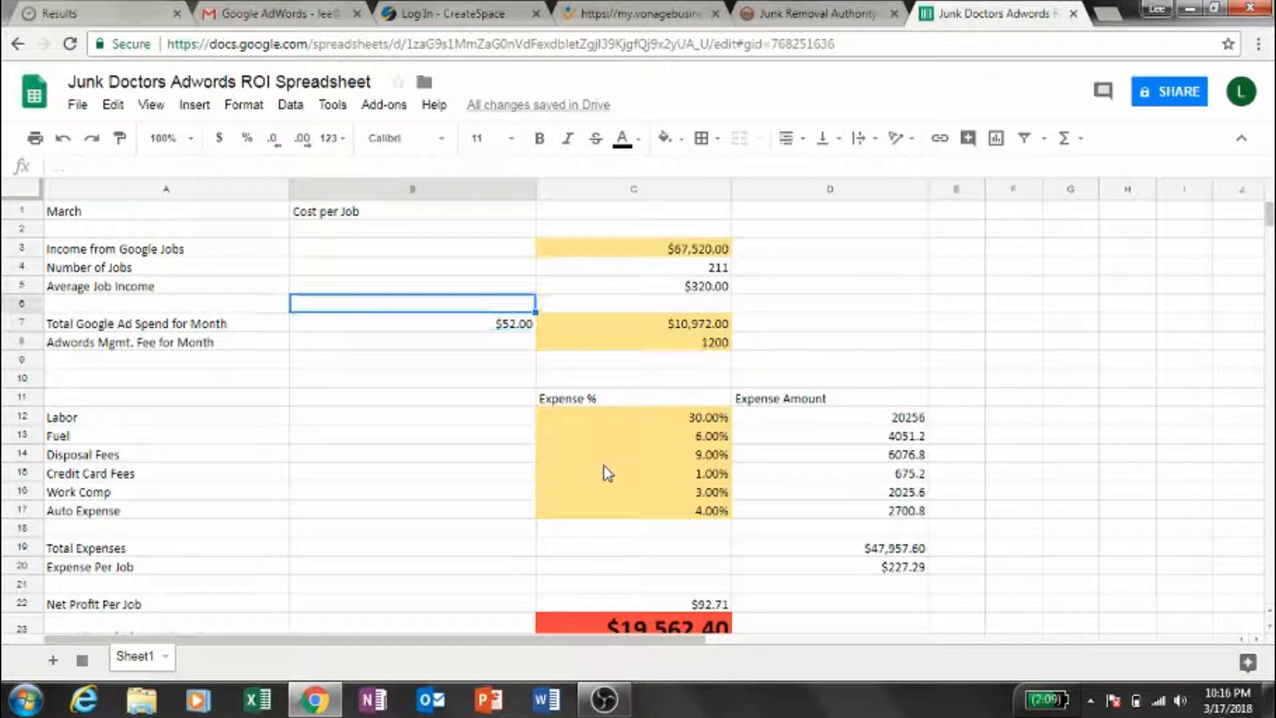
pyautogui.press('Down')
pyautogui.press('Down')
pyautogui.press('Up')
pyautogui.press('Up')
pyautogui.press('Down')
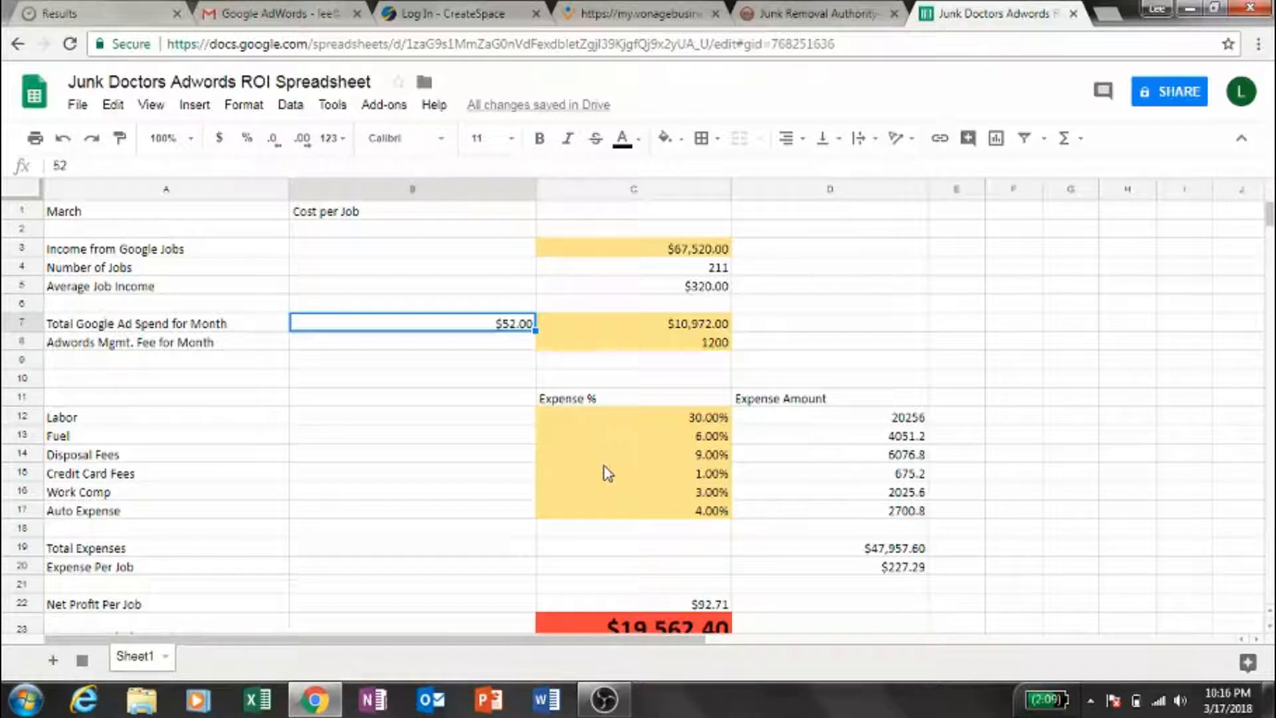
# - Set the cost per job in B7 to 75 and check the total Google ad spend formula in C7
pyautogui.press('Right')
pyautogui.press('Left')
pyautogui.press('Down')
pyautogui.press('Up')
pyautogui.write('75')
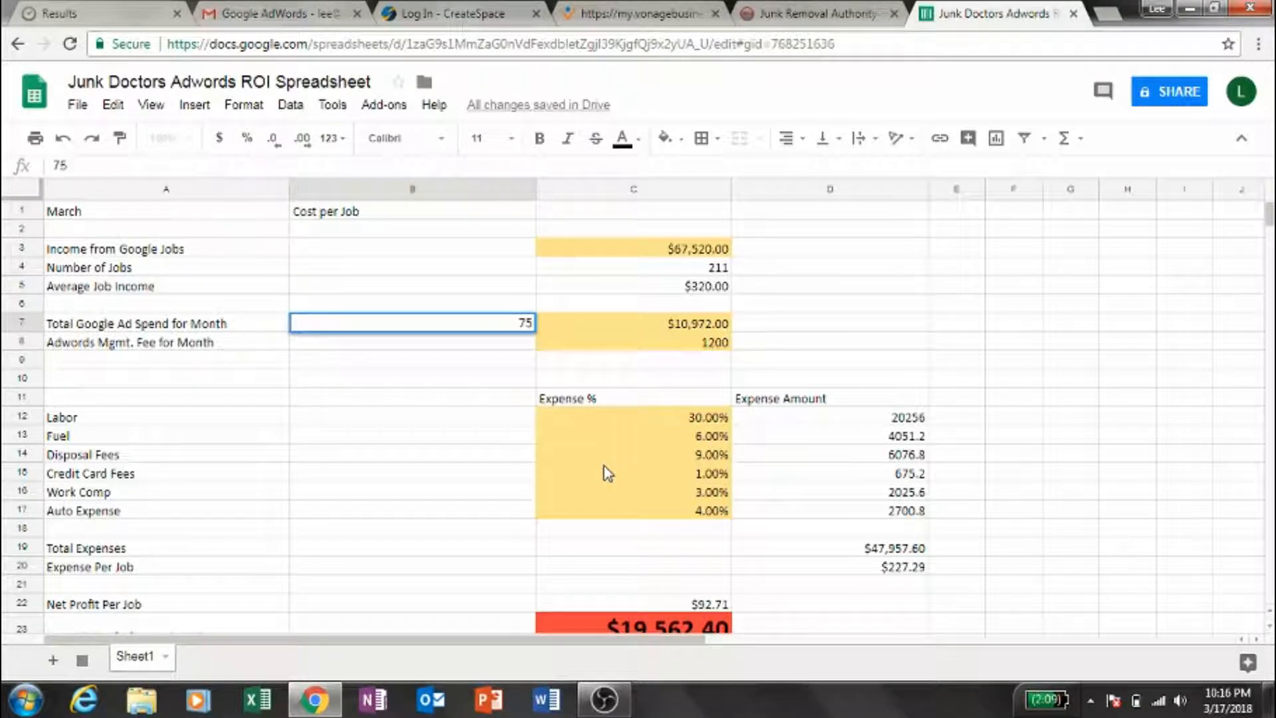
pyautogui.press('Return')
pyautogui.press('Right')
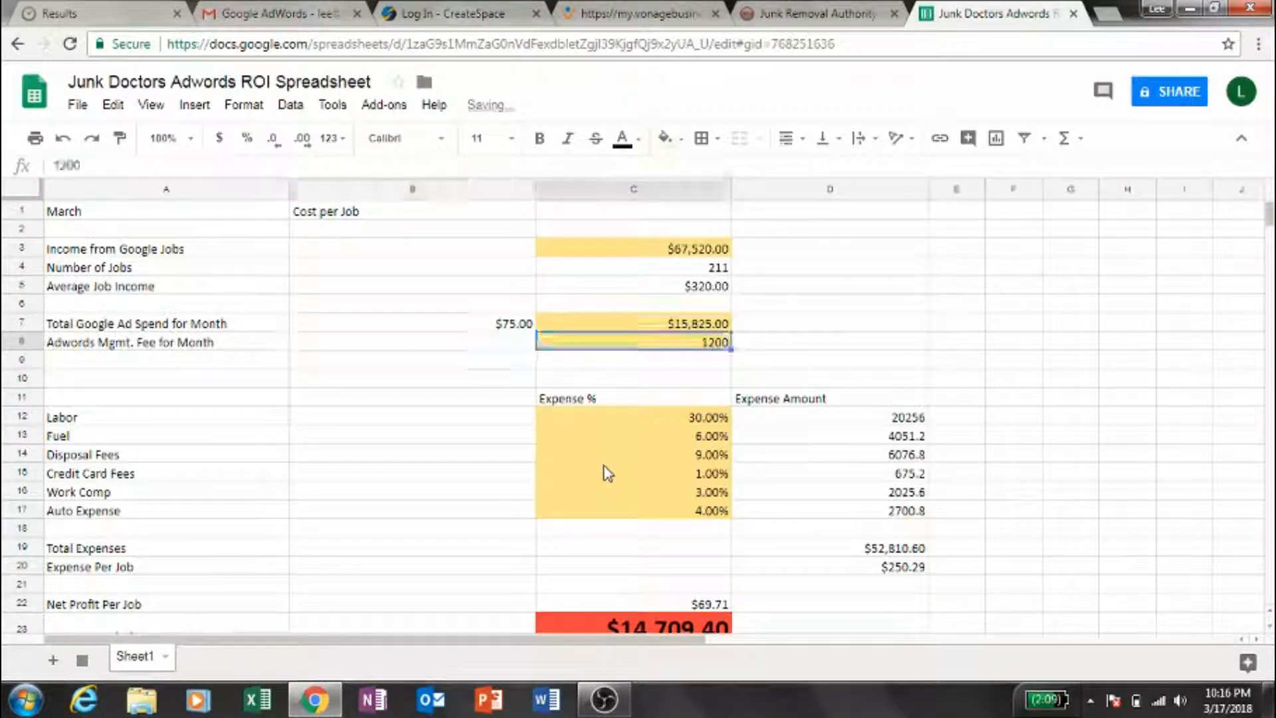
pyautogui.press('Up')
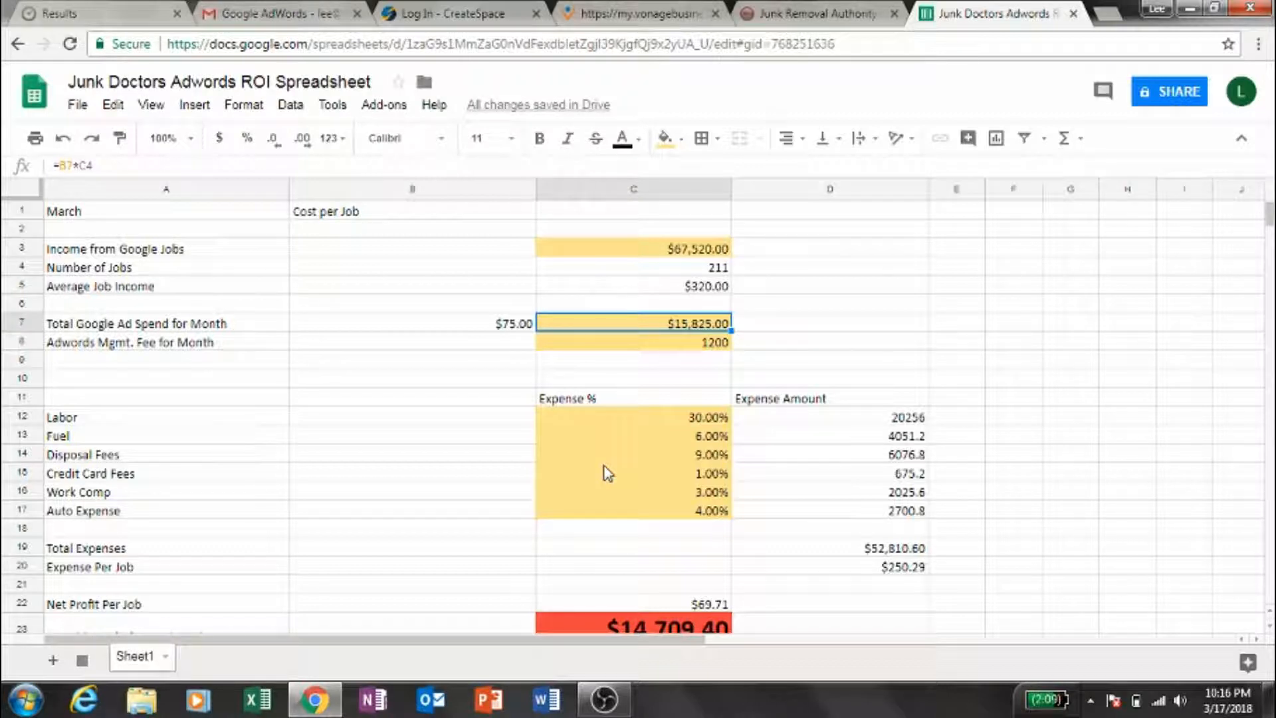
# - Examine the expense rows, the net profit per job and the monthly profit from AdWords
pyautogui.press('Down')
pyautogui.press('Down')
pyautogui.press('Down')
pyautogui.press('Down')
pyautogui.press('Down')
pyautogui.hotkey('ctrl', 'Down')
pyautogui.press('Down')
pyautogui.press('Down')
pyautogui.press('Down')
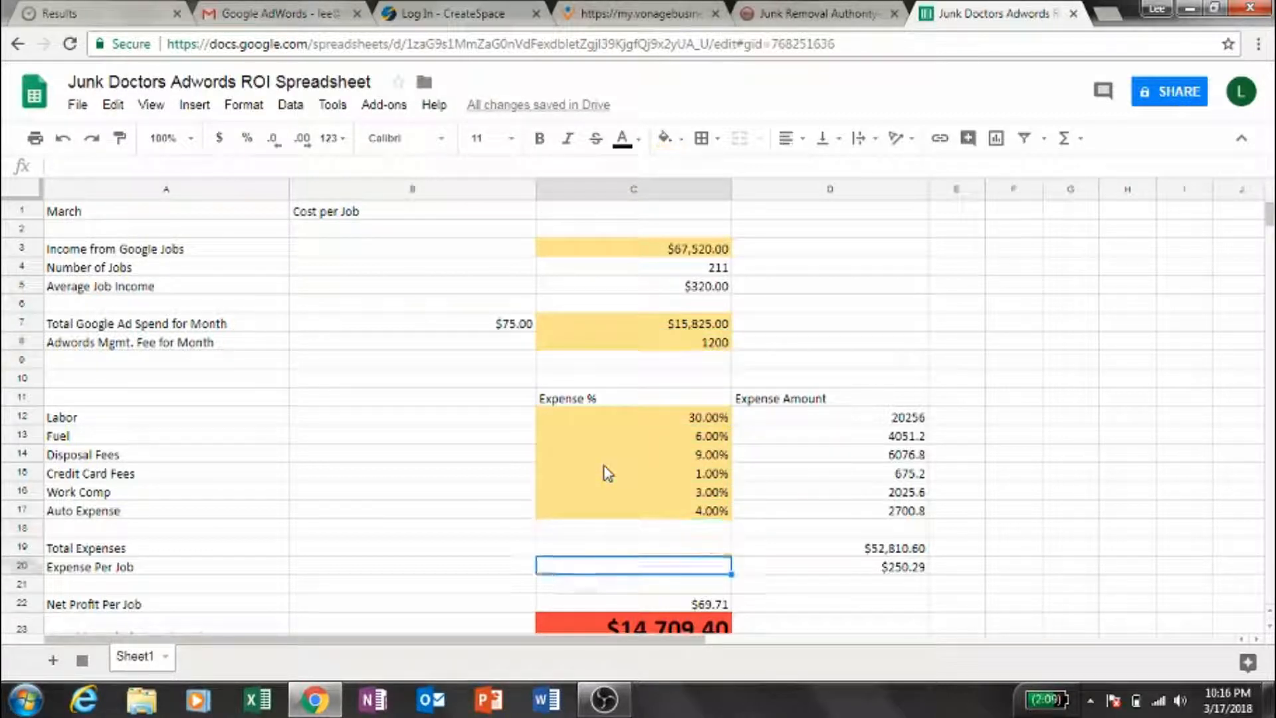
pyautogui.press('Down')
pyautogui.press('Down')
pyautogui.press('Down')
pyautogui.press('Up')
# - Set the cost per job in B7 to 35
pyautogui.hotkey('ctrl', 'Up')
pyautogui.hotkey('ctrl', 'Up')
pyautogui.hotkey('ctrl', 'Up')
pyautogui.press('Up')
pyautogui.press('Left')
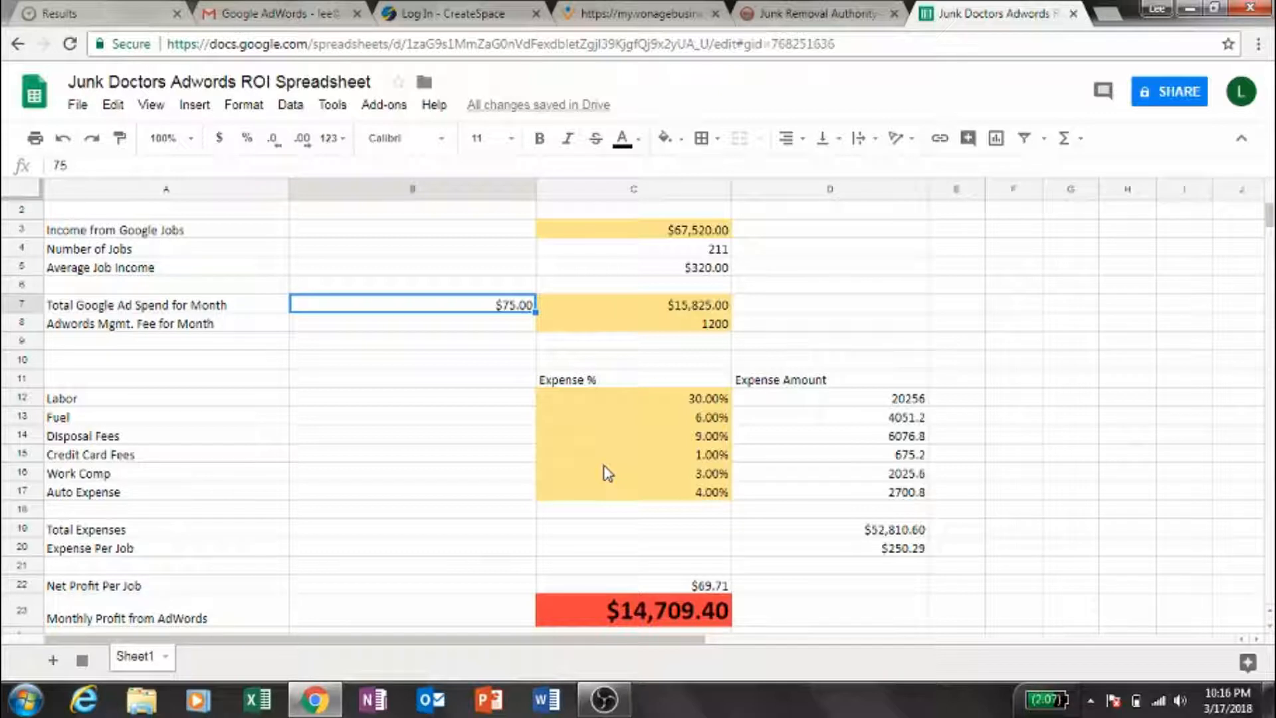
pyautogui.write('35')
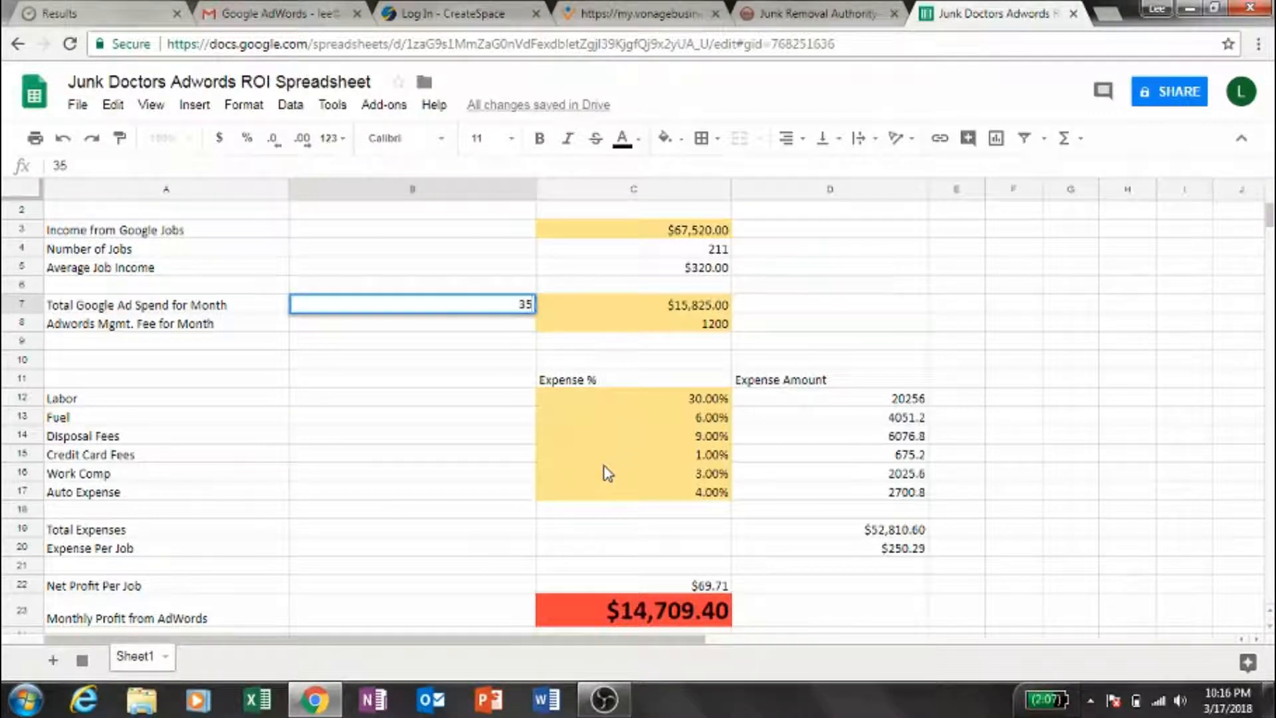
pyautogui.press('Tab')
pyautogui.press('Left')
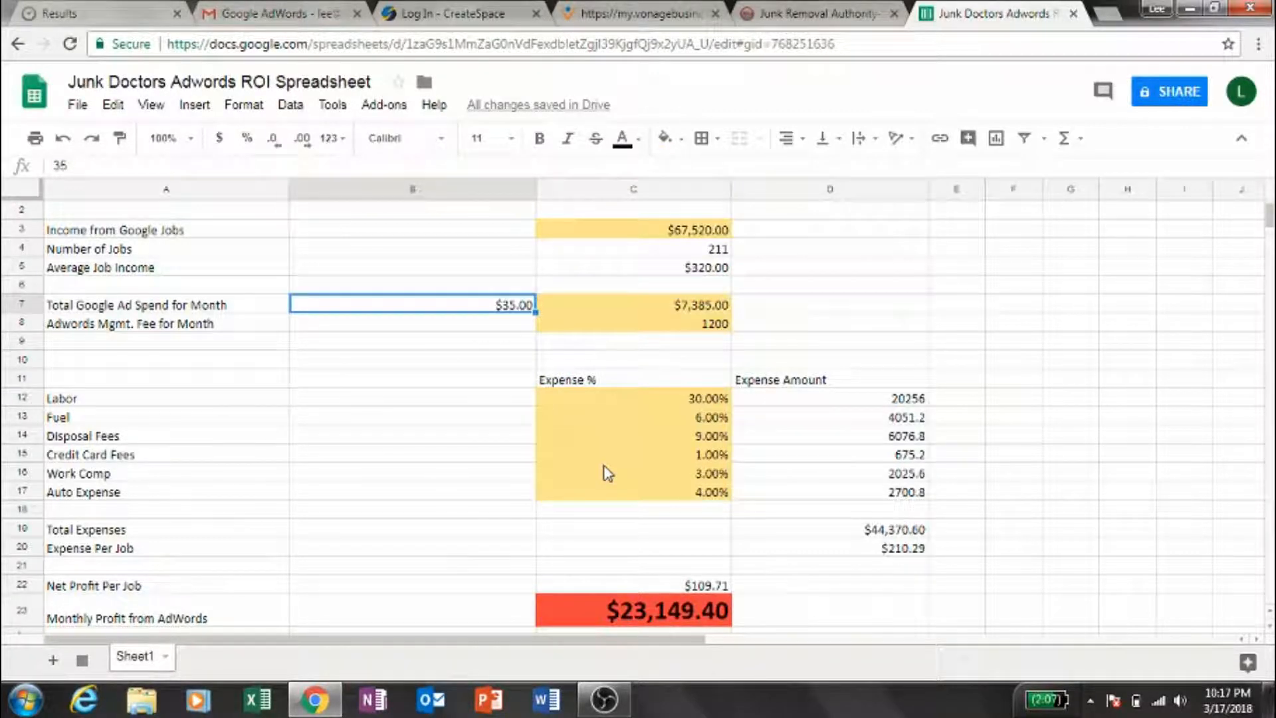
# - Compare the cost per job with the total Google ad spend across row 7
pyautogui.press('Left')
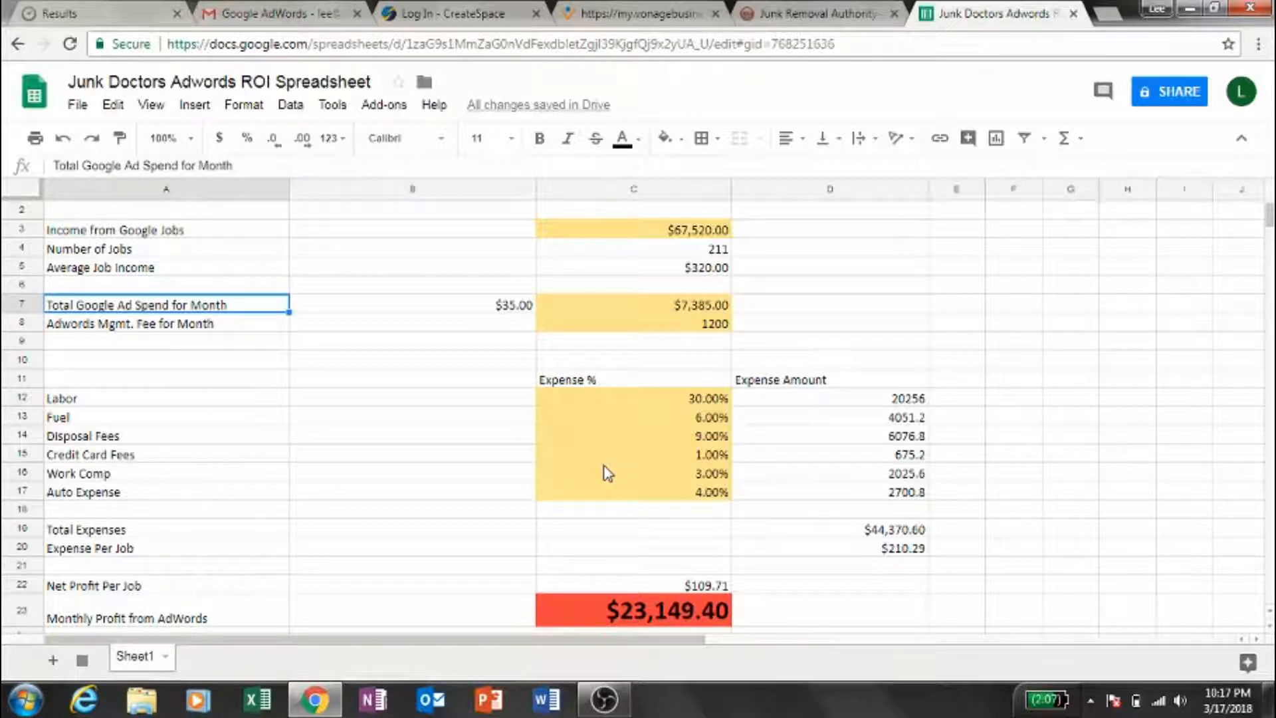
pyautogui.press('Right')
pyautogui.press('Right')
pyautogui.press('Right')
pyautogui.press('Left')
pyautogui.press('Left')
pyautogui.press('Left')
pyautogui.press('Right')
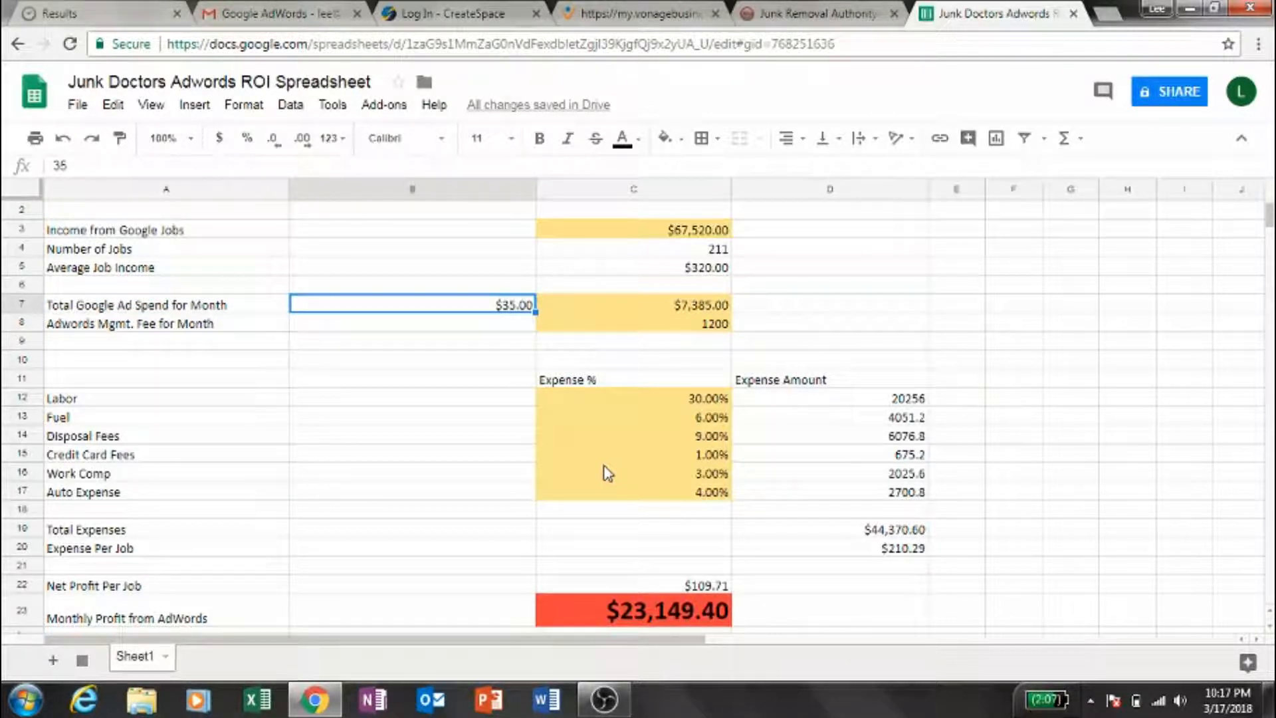
# - Set the cost per job in B7 to 52
pyautogui.click(606, 462)
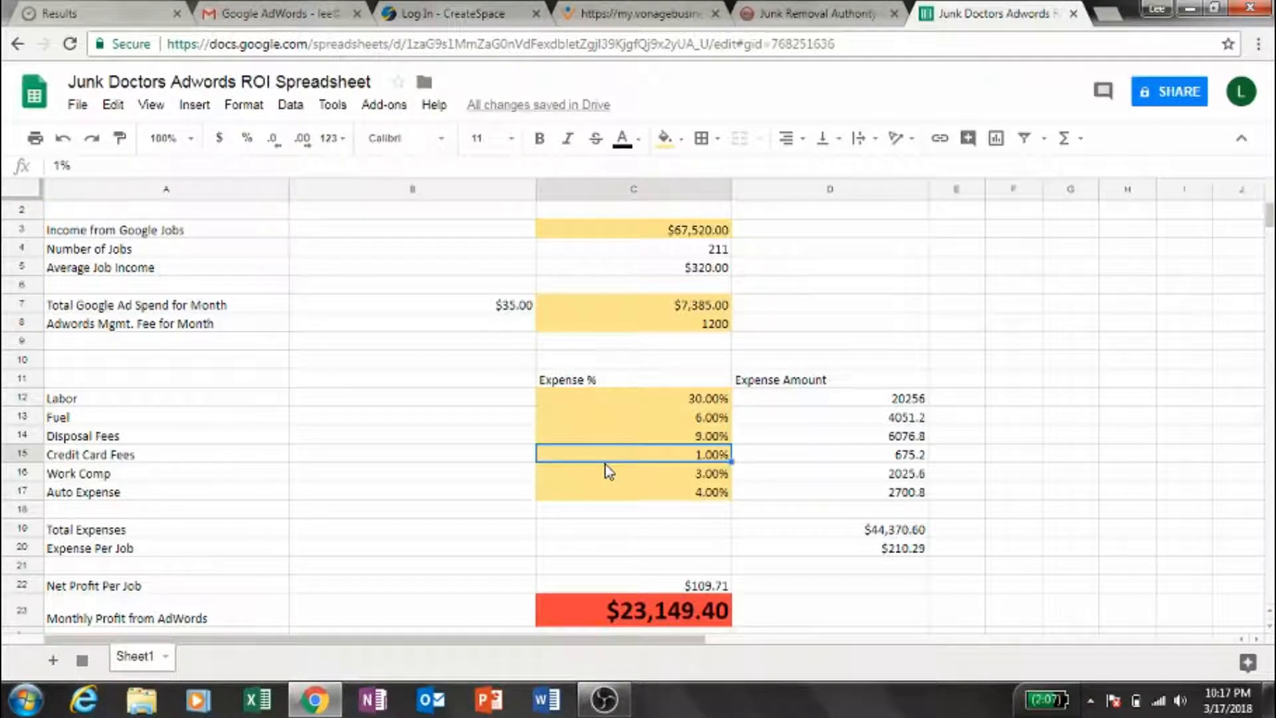
pyautogui.press('Up')
pyautogui.press('Up')
pyautogui.press('Up')
pyautogui.press('Up')
pyautogui.press('Up')
pyautogui.press('Up')
pyautogui.press('Up')
pyautogui.press('Up')
pyautogui.press('Up')
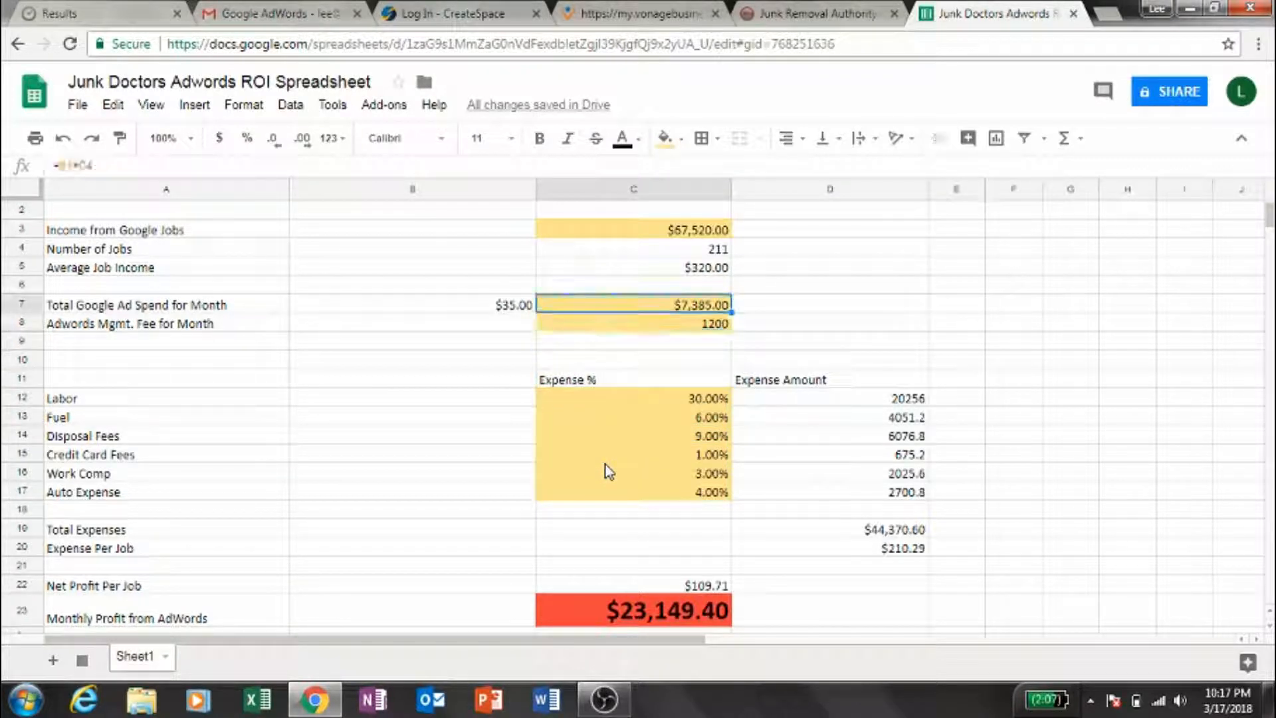
pyautogui.press('Left')
pyautogui.press('Down')
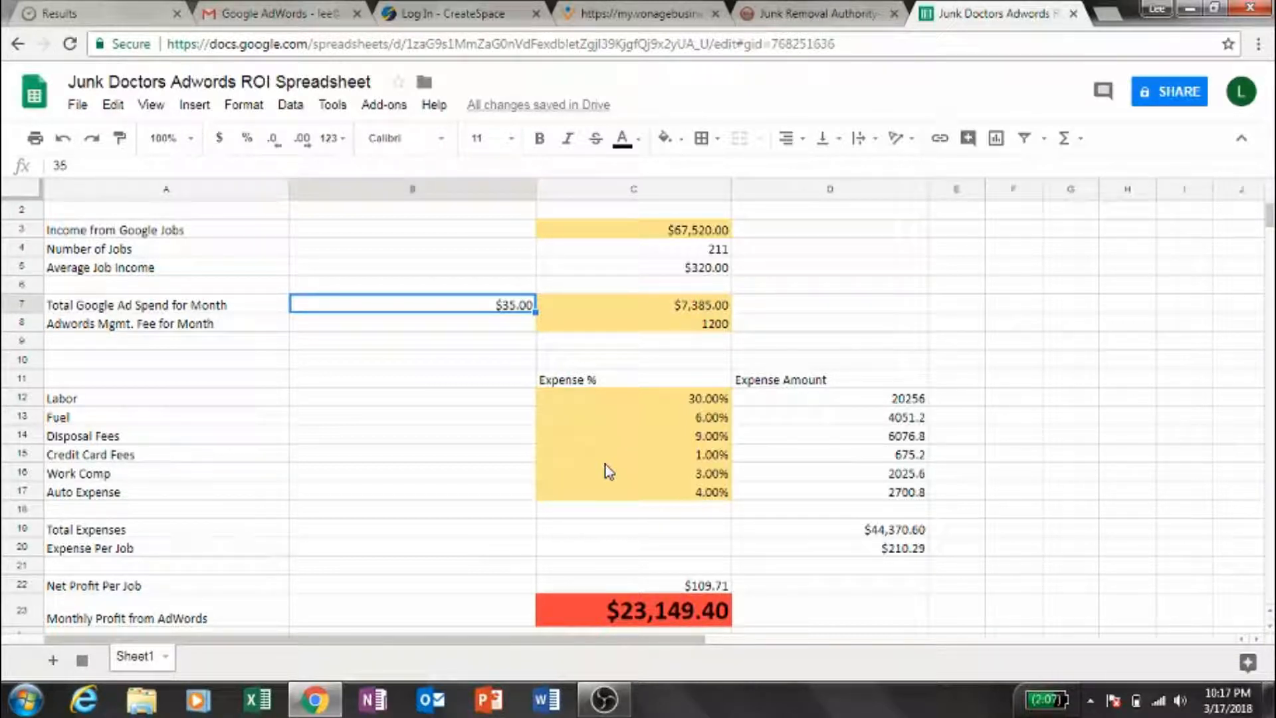
pyautogui.write('52')
pyautogui.press('Tab')
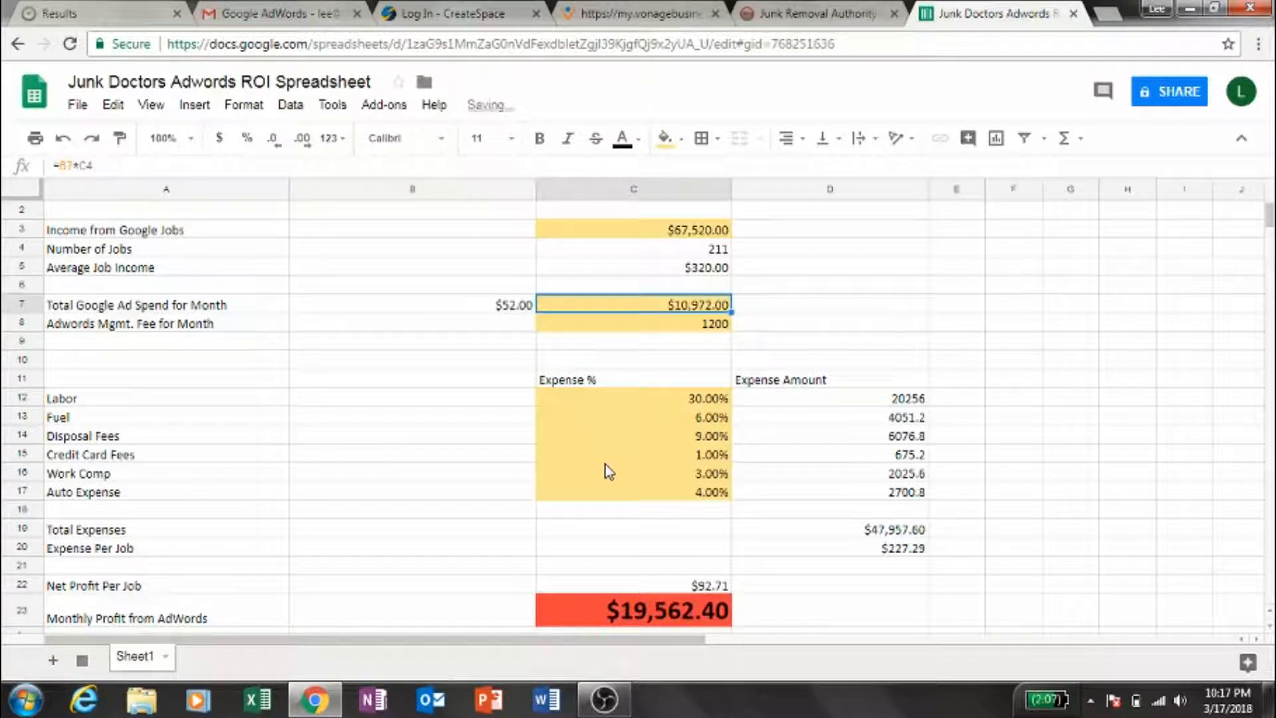
# - Review column C from the number of jobs and ad spend down to the Expense % heading
pyautogui.press('Up')
pyautogui.press('Up')
pyautogui.press('Up')
pyautogui.press('Up')
pyautogui.press('Down')
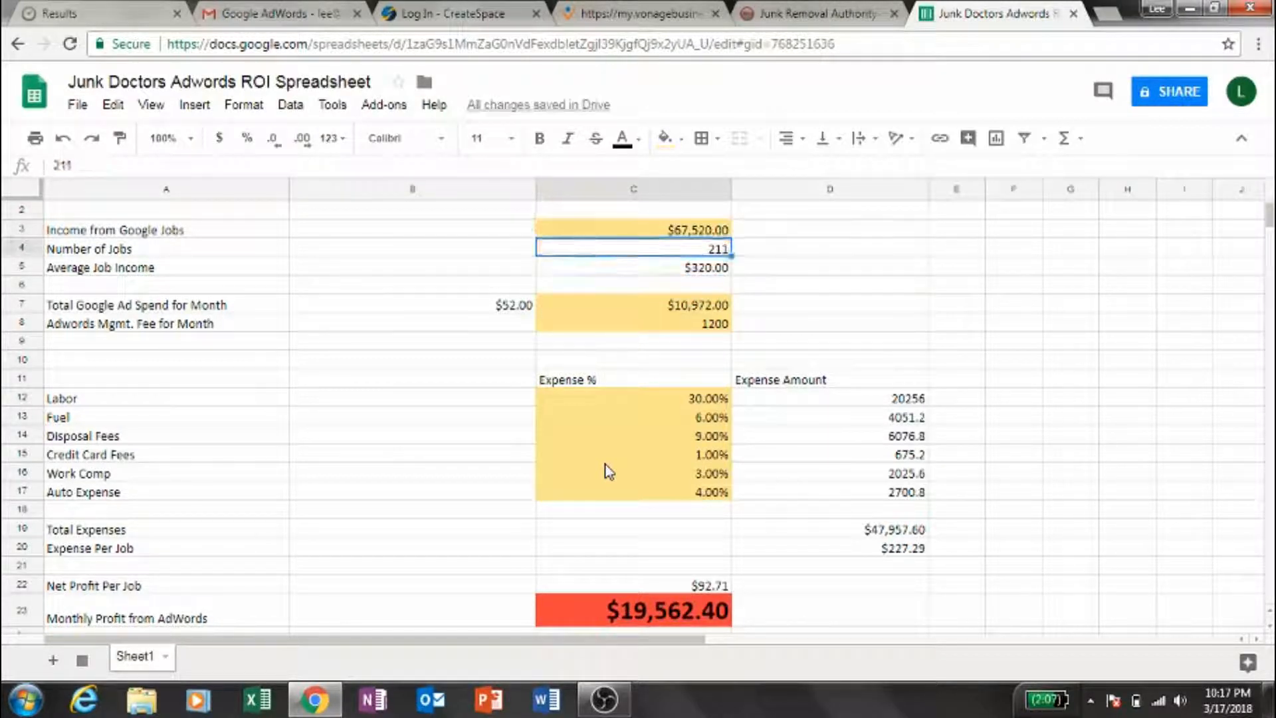
pyautogui.press('Down')
pyautogui.press('Down')
pyautogui.press('Down')
pyautogui.press('Down')
pyautogui.press('Down')
pyautogui.press('Down')
pyautogui.press('Down')
pyautogui.press('Down')
pyautogui.press('Down')
pyautogui.press('Down')
pyautogui.press('Up')
pyautogui.press('Up')
pyautogui.press('Up')
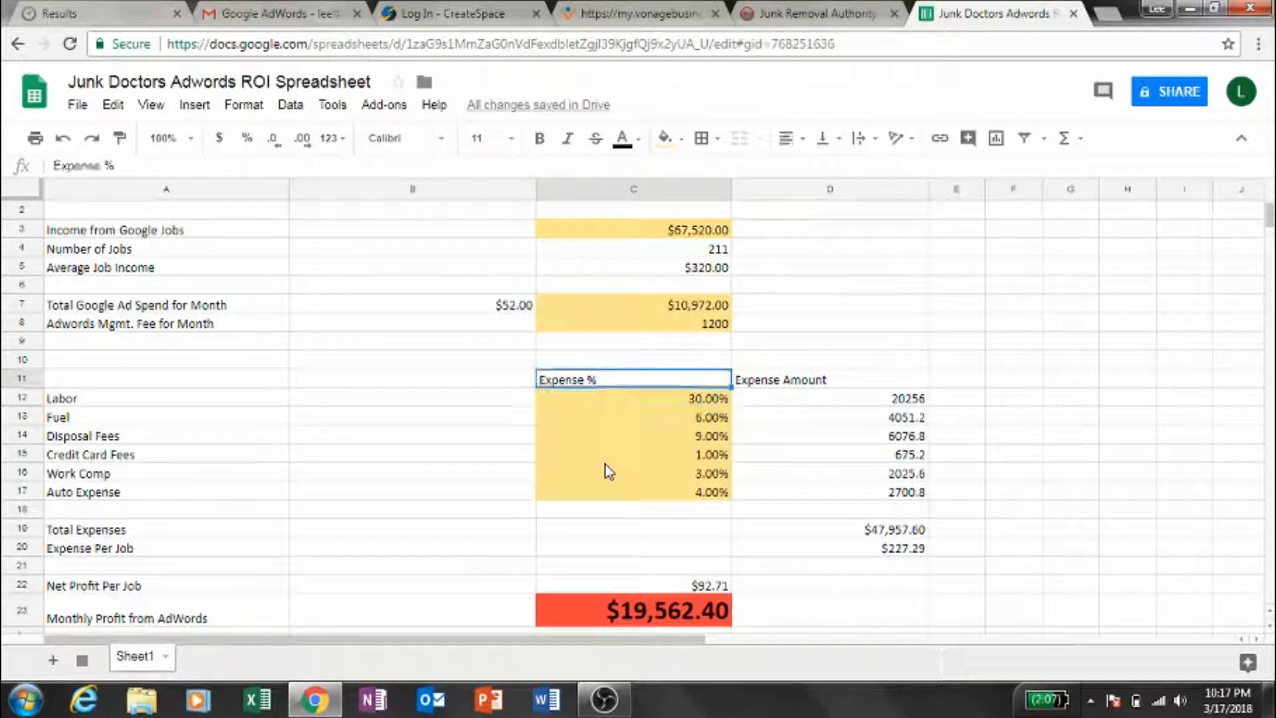
# - Review the AdWords management fee, the expense percentages and the labor percentage in column C
pyautogui.press('Up')
pyautogui.press('Up')
pyautogui.press('Up')
pyautogui.press('Up')
pyautogui.press('Up')
pyautogui.press('Up')
pyautogui.press('Down')
pyautogui.press('Down')
pyautogui.press('Down')
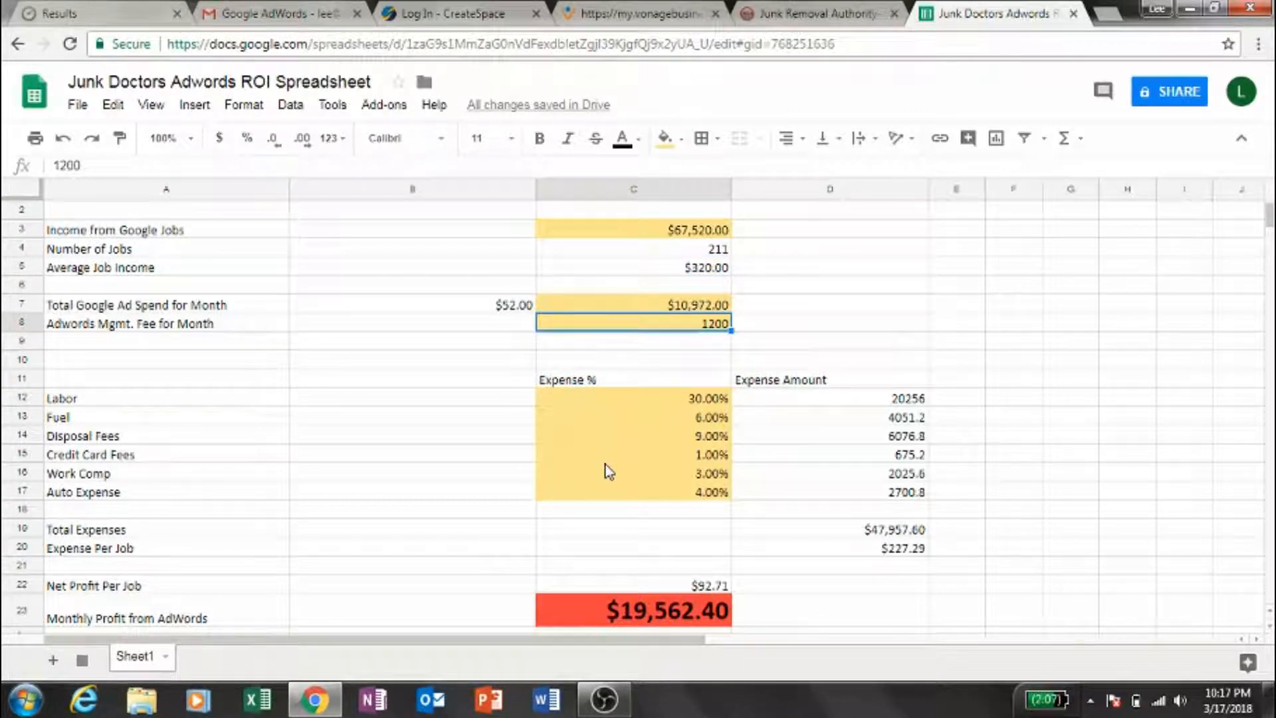
pyautogui.press('Down')
pyautogui.press('Down')
pyautogui.press('Down')
pyautogui.press('Down')
pyautogui.press('Down')
pyautogui.press('Down')
pyautogui.press('Down')
pyautogui.press('Down')
pyautogui.press('Down')
pyautogui.press('Down')
pyautogui.press('Down')
pyautogui.press('Down')
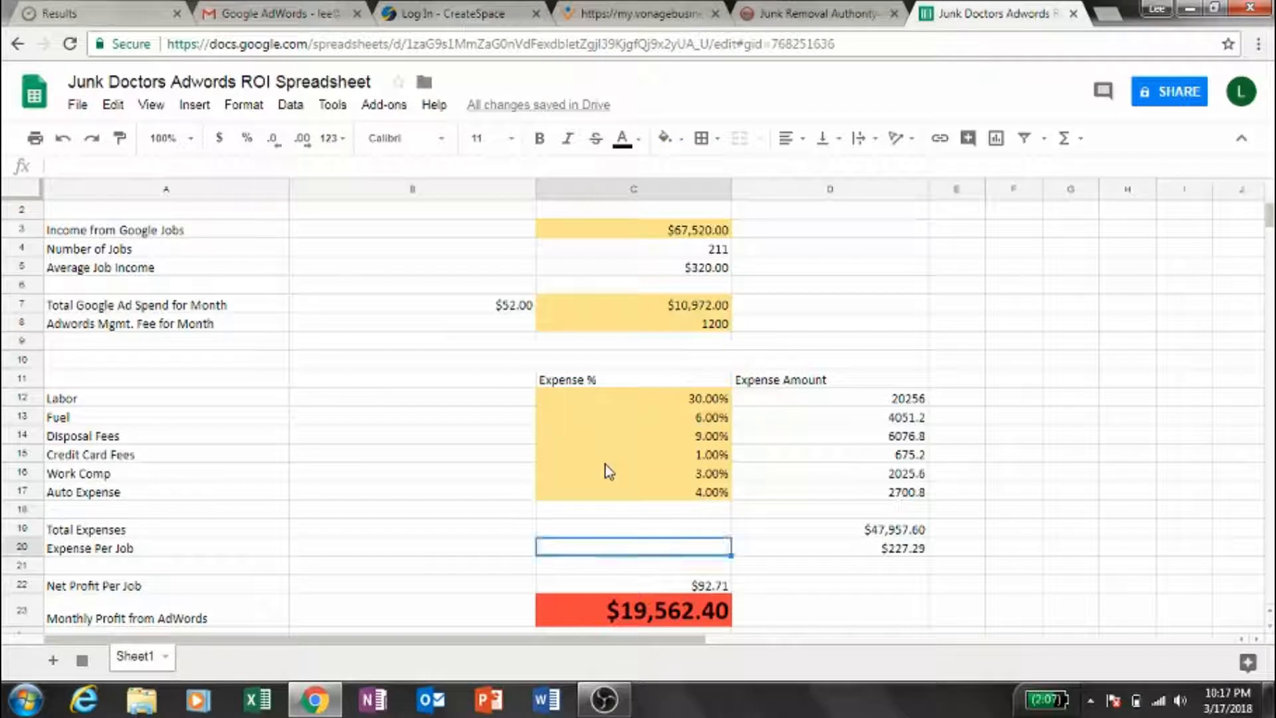
pyautogui.press('Up')
pyautogui.press('Up')
pyautogui.press('Up')
pyautogui.press('Up')
pyautogui.press('Up')
pyautogui.press('Up')
pyautogui.press('Up')
pyautogui.press('Up')
pyautogui.press('Up')
pyautogui.press('Down')
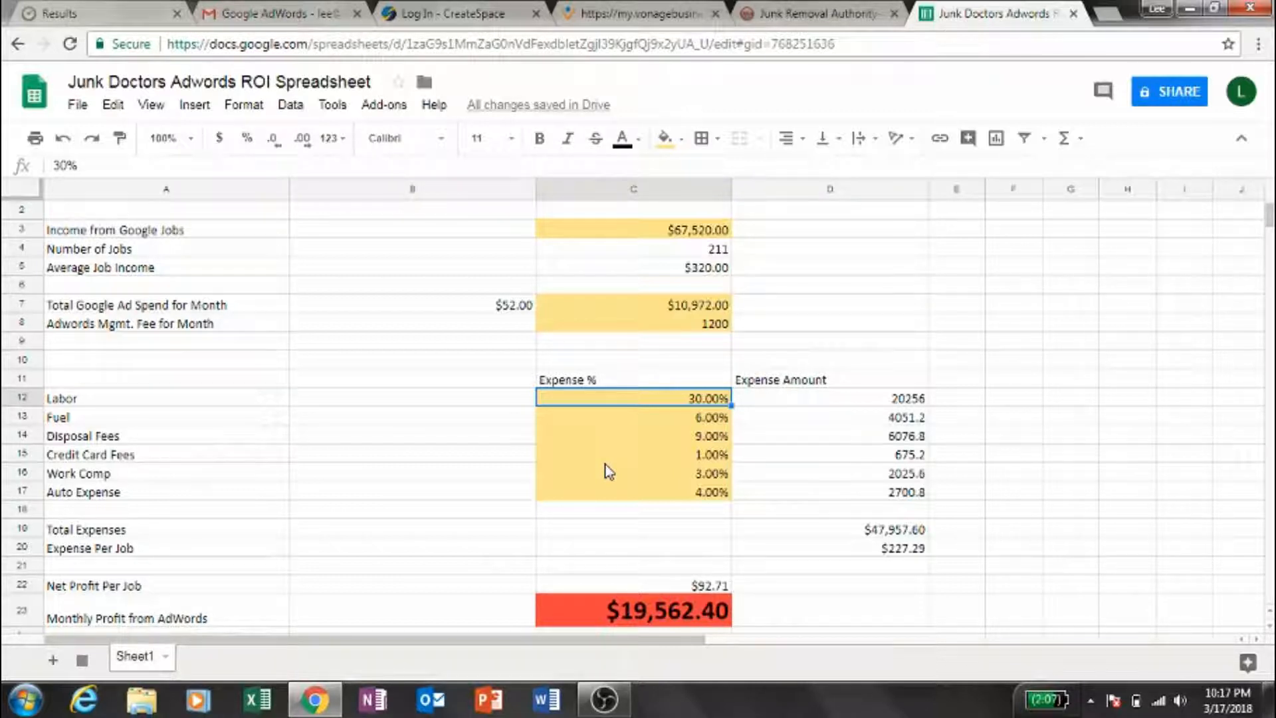
# - Recheck the number of jobs, the average job income and the ad cost figures in column C
pyautogui.press('Down')
pyautogui.press('Up')
pyautogui.press('Up')
pyautogui.press('Up')
pyautogui.press('Up')
pyautogui.press('Up')
pyautogui.press('Up')
pyautogui.press('Up')
pyautogui.press('Up')
pyautogui.press('Up')
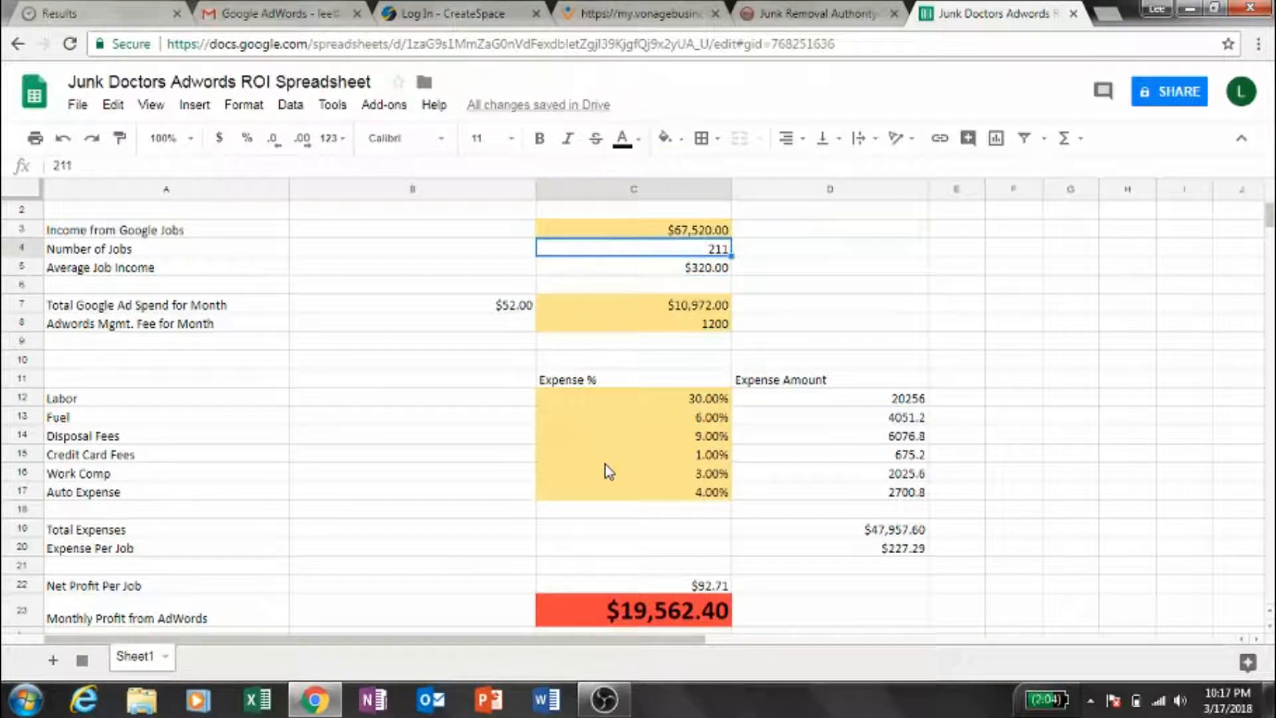
pyautogui.press('Down')
pyautogui.press('Down')
pyautogui.press('Down')
pyautogui.press('Down')
pyautogui.press('Down')
pyautogui.press('Down')
pyautogui.press('Down')
pyautogui.press('Down')
pyautogui.press('Down')
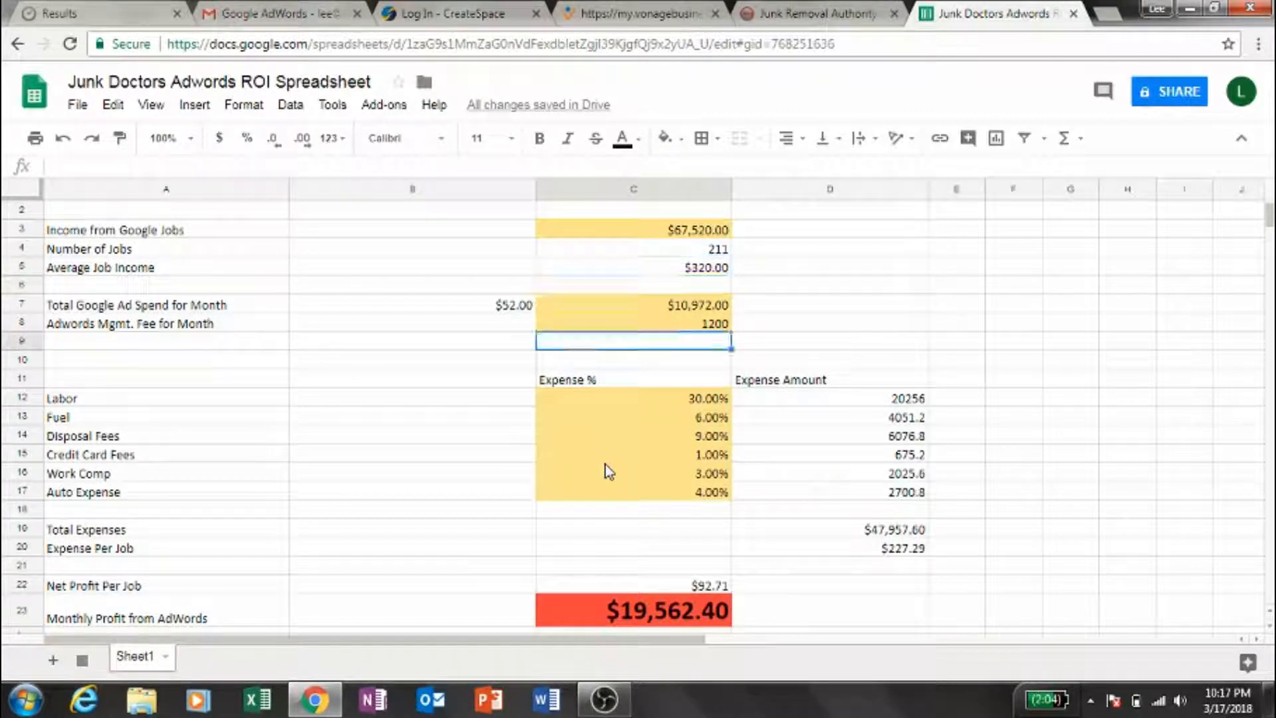
pyautogui.press('Up')
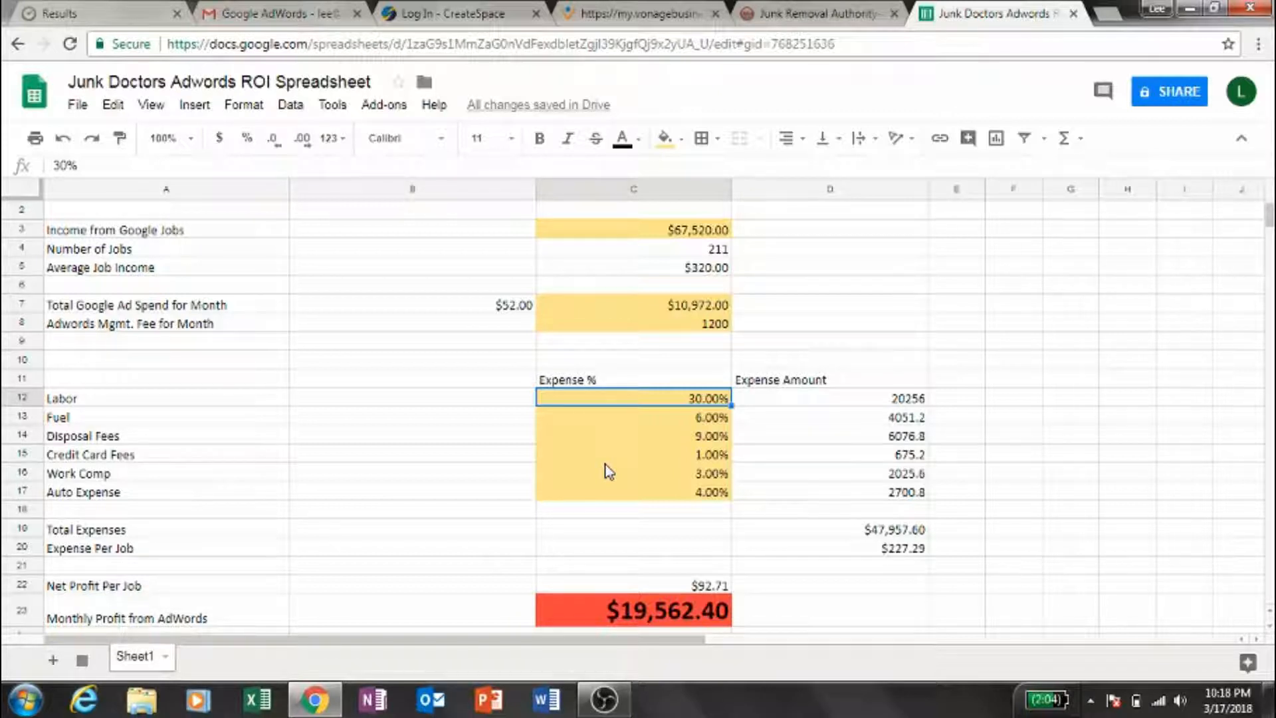
# - Review the monthly profit from AdWords and the net profit per job against the figures above them
pyautogui.press('Down')
pyautogui.press('Down')
pyautogui.press('Down')
pyautogui.press('Down')
pyautogui.press('Down')
pyautogui.press('Down')
pyautogui.press('Down')
pyautogui.press('Down')
pyautogui.press('Down')
pyautogui.press('Down')
pyautogui.press('Down')
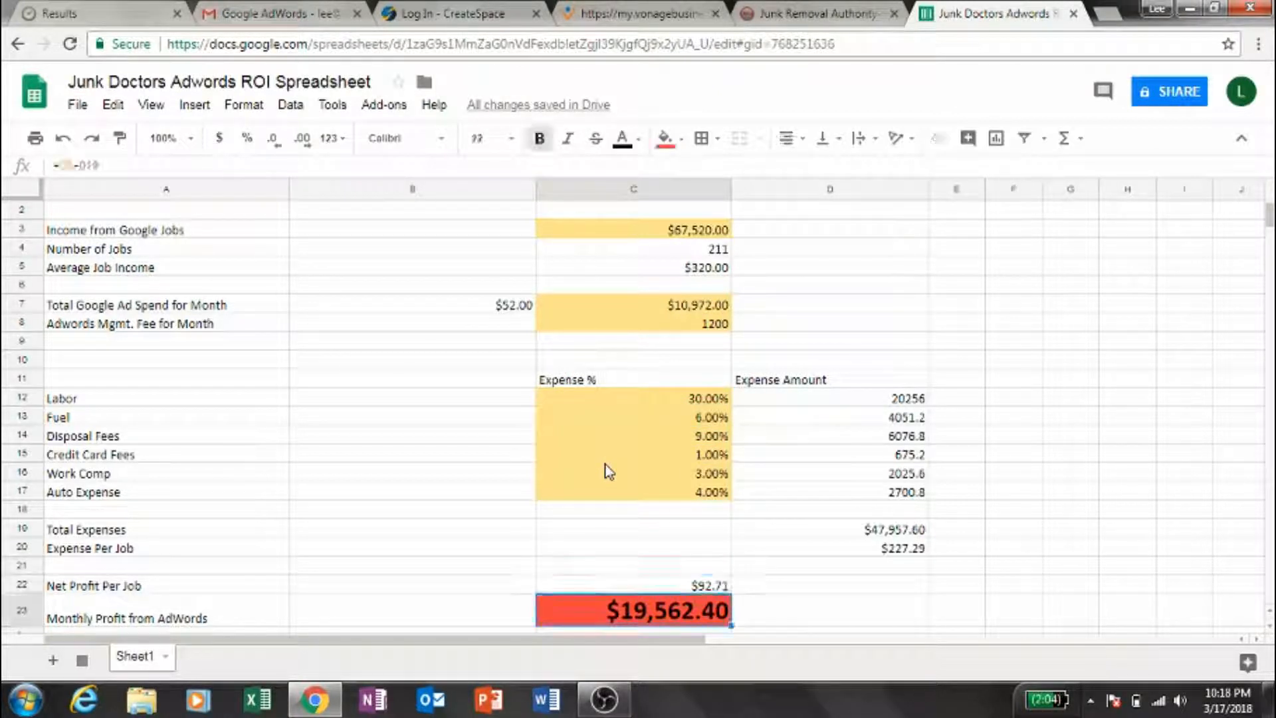
pyautogui.press('Up')
pyautogui.press('Up')
pyautogui.press('Up')
pyautogui.press('Up')
pyautogui.press('Up')
pyautogui.press('Up')
pyautogui.press('Up')
pyautogui.press('Up')
pyautogui.press('Up')
pyautogui.press('Up')
pyautogui.press('Up')
pyautogui.press('Up')
pyautogui.press('Up')
pyautogui.press('Up')
pyautogui.press('Up')
pyautogui.press('Up')
pyautogui.press('Up')
pyautogui.press('Up')
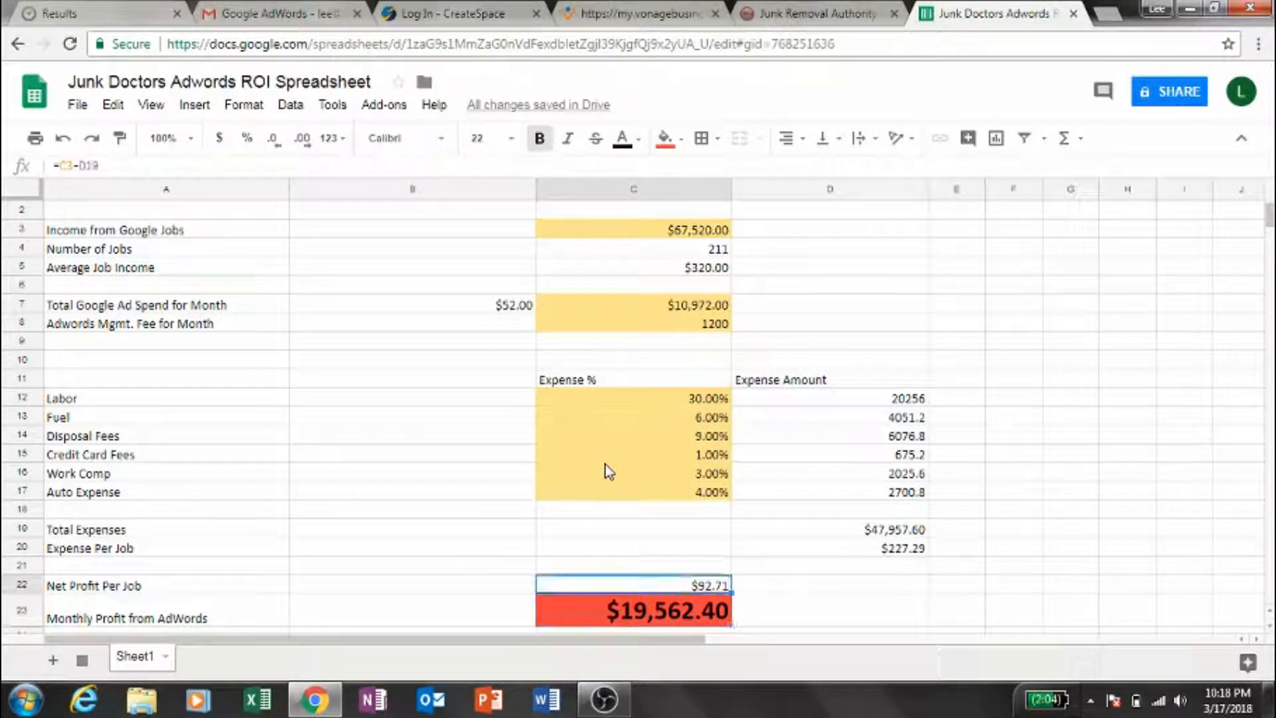
pyautogui.press('Up')
pyautogui.press('Up')
pyautogui.press('Up')
pyautogui.press('Up')
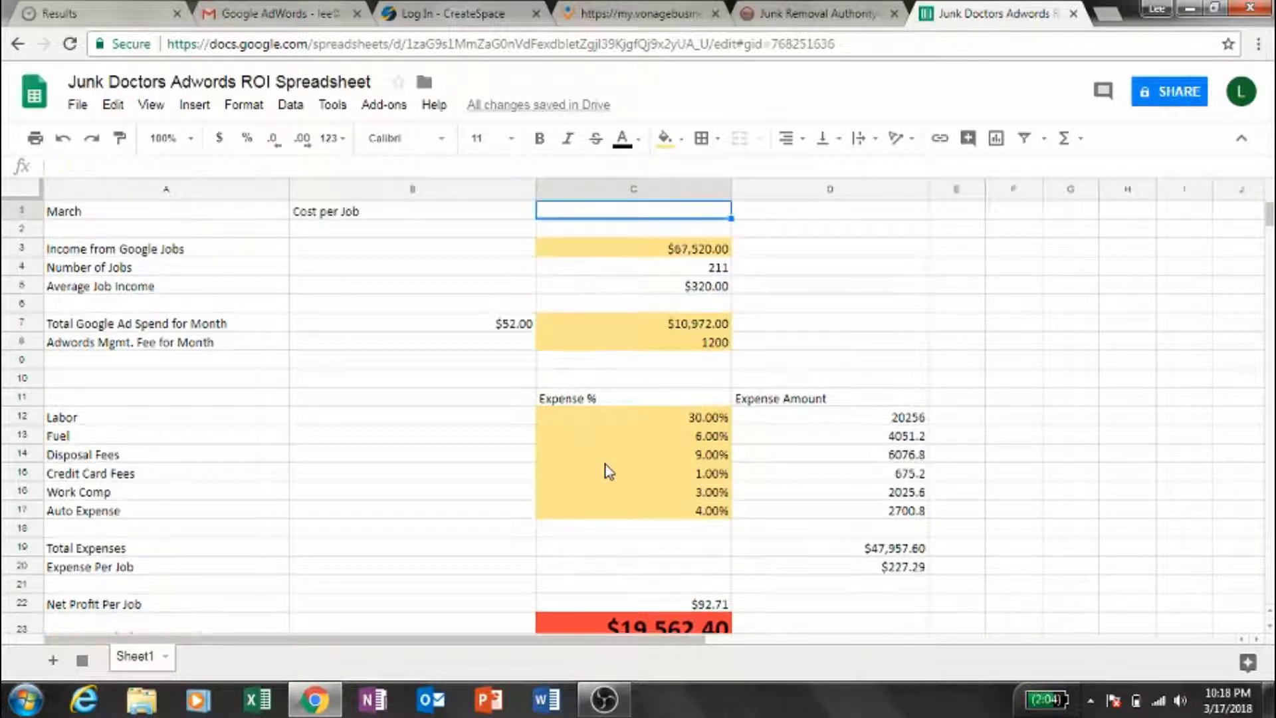
pyautogui.press('Down')
pyautogui.press('Down')
pyautogui.press('Down')
pyautogui.press('Down')
pyautogui.press('Down')
pyautogui.press('Down')
pyautogui.press('Down')
pyautogui.press('Down')
pyautogui.press('Down')
pyautogui.press('Down')
pyautogui.press('Down')
pyautogui.press('Down')
pyautogui.press('Down')
pyautogui.press('Down')
pyautogui.press('Down')
pyautogui.press('Down')
pyautogui.press('Down')
pyautogui.press('Down')
pyautogui.press('Down')
pyautogui.press('Down')
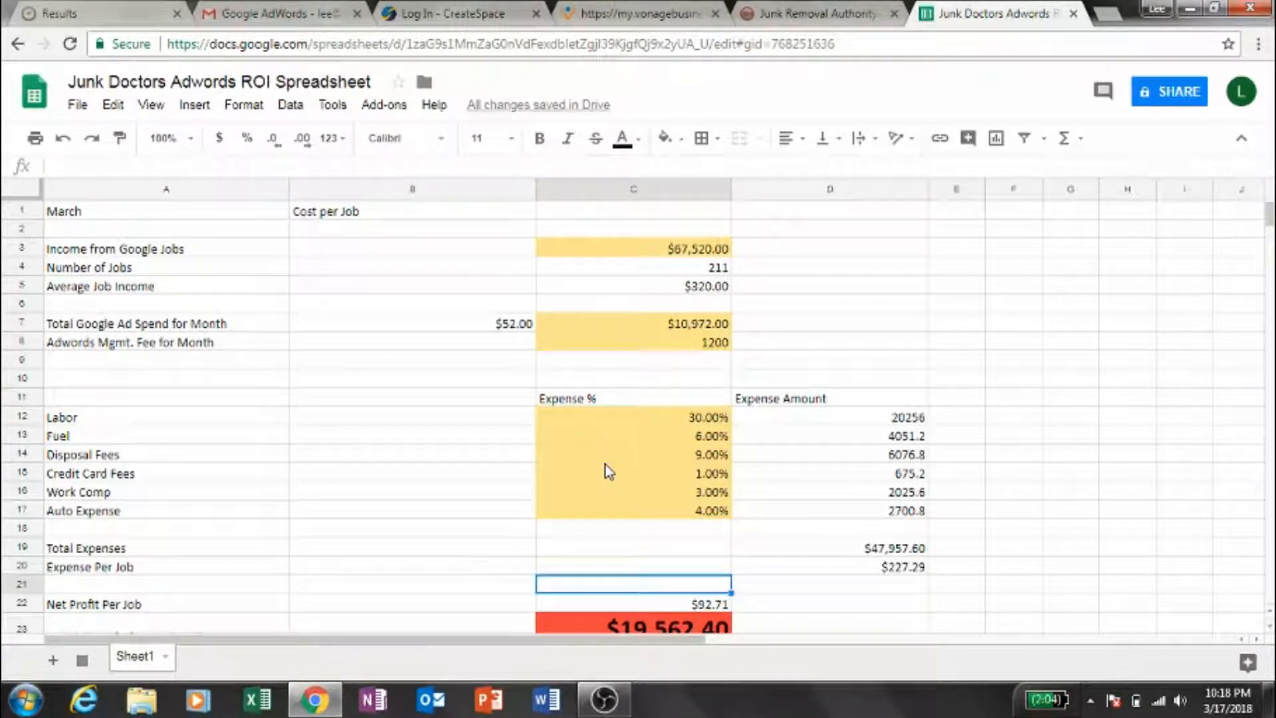
pyautogui.press('Down')
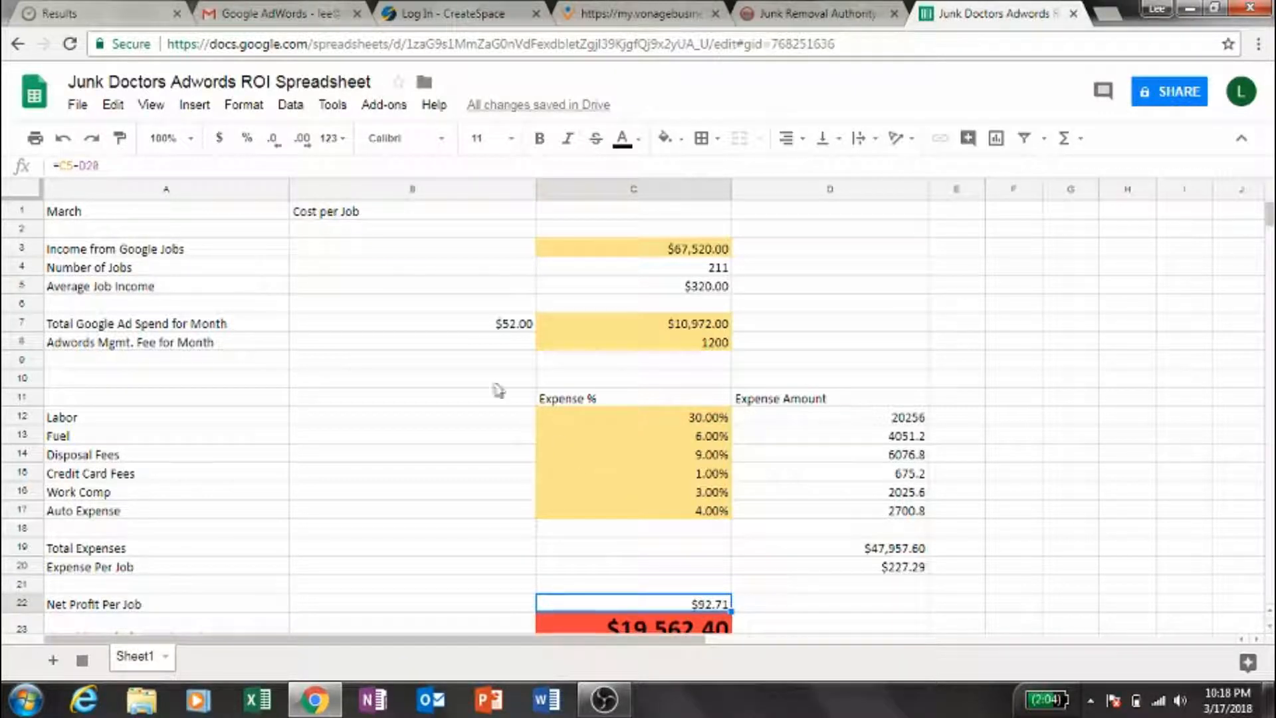
# - Return to the spreadsheet list and open the Junk Removal AdWords ROI spreadsheet
pyautogui.click(44, 101)
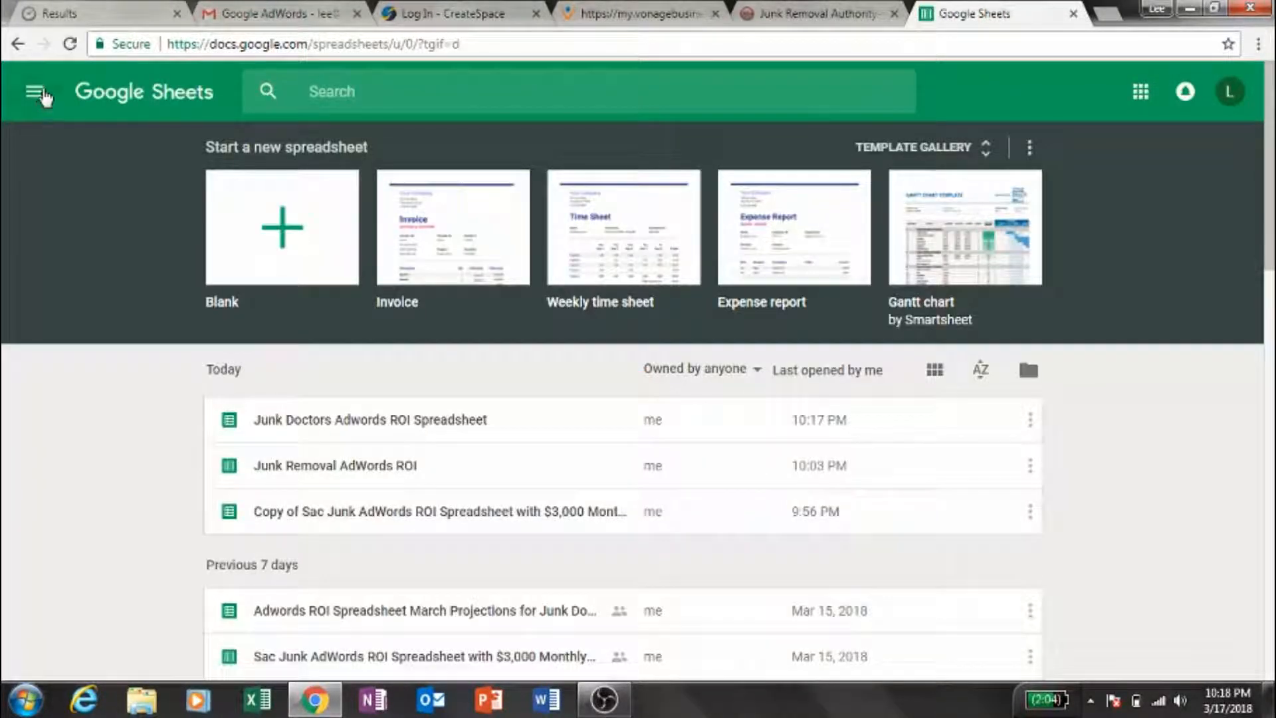
pyautogui.click(284, 480)
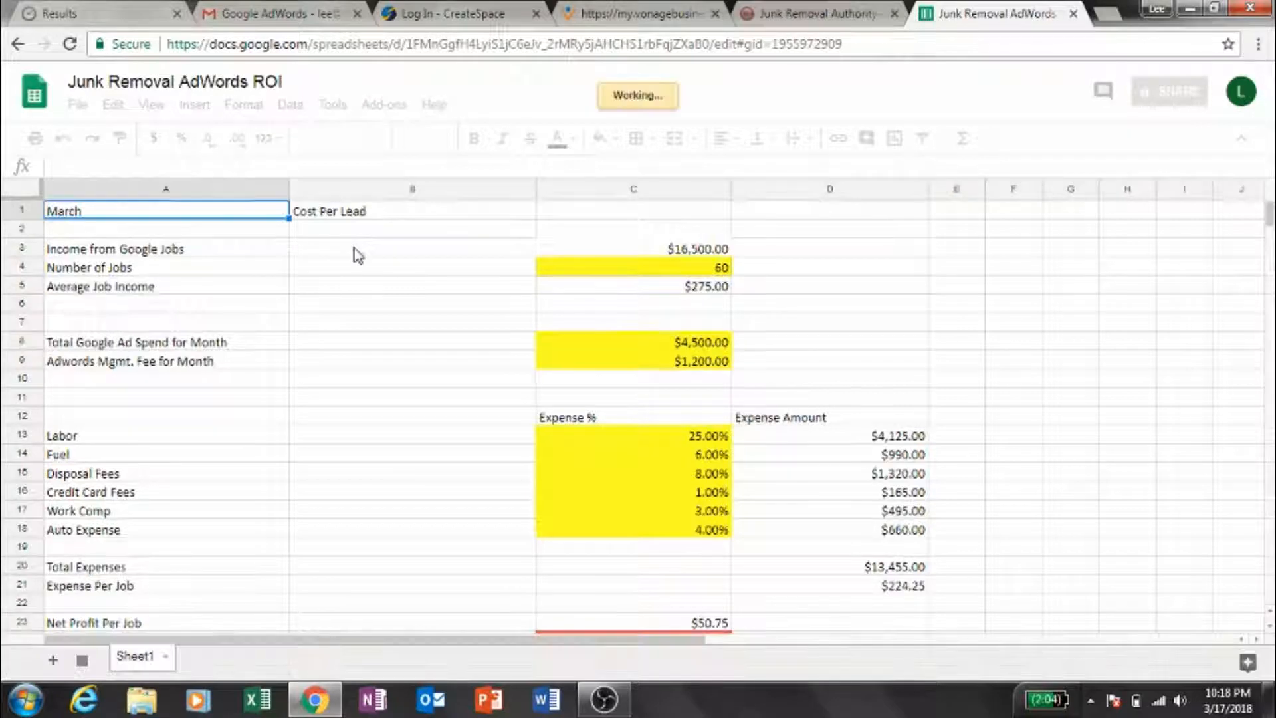
# - Review the Cost Per Lead heading, the Google job income, the number of jobs and the average job income in the March figures
pyautogui.press('Right')
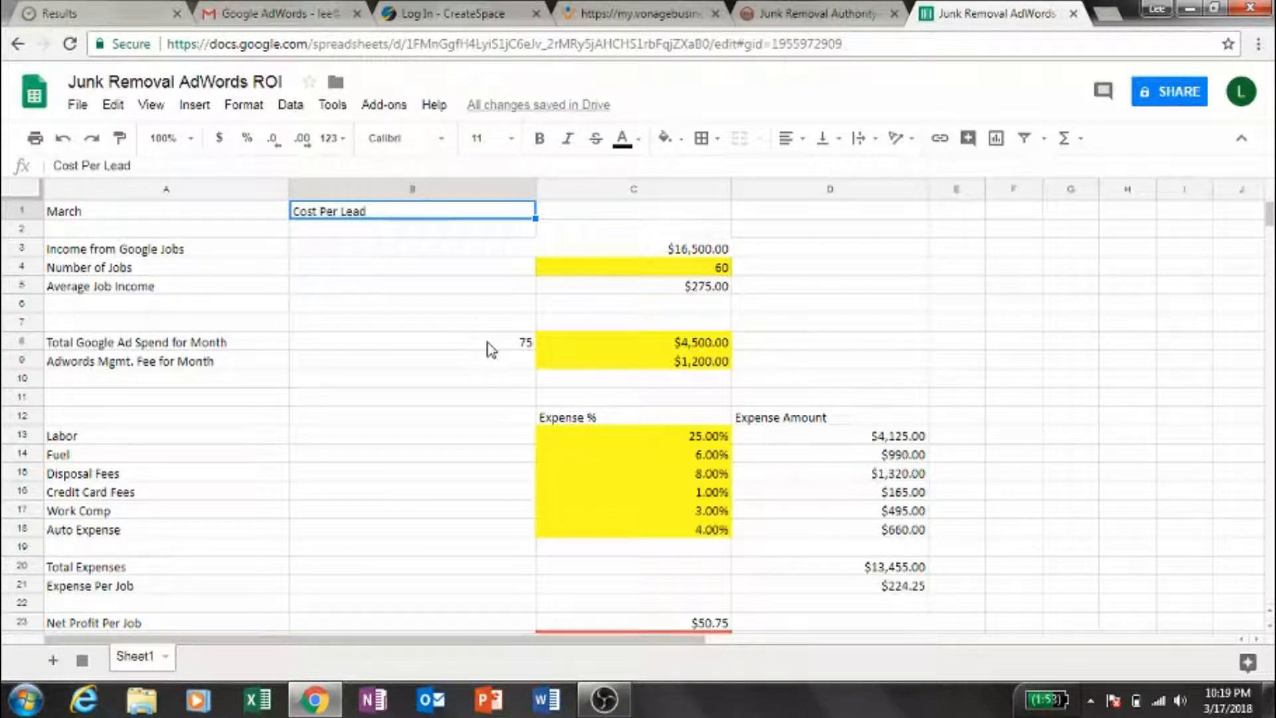
pyautogui.press('Return')
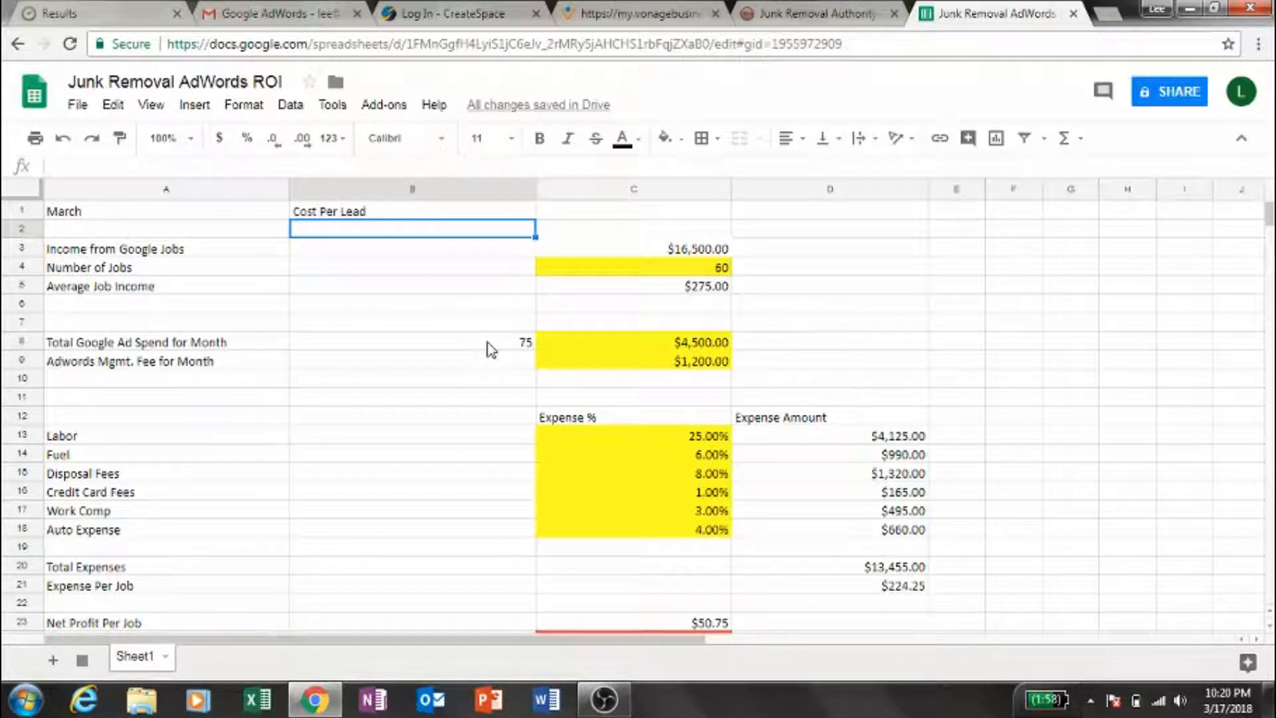
pyautogui.press('Down')
pyautogui.press('Down')
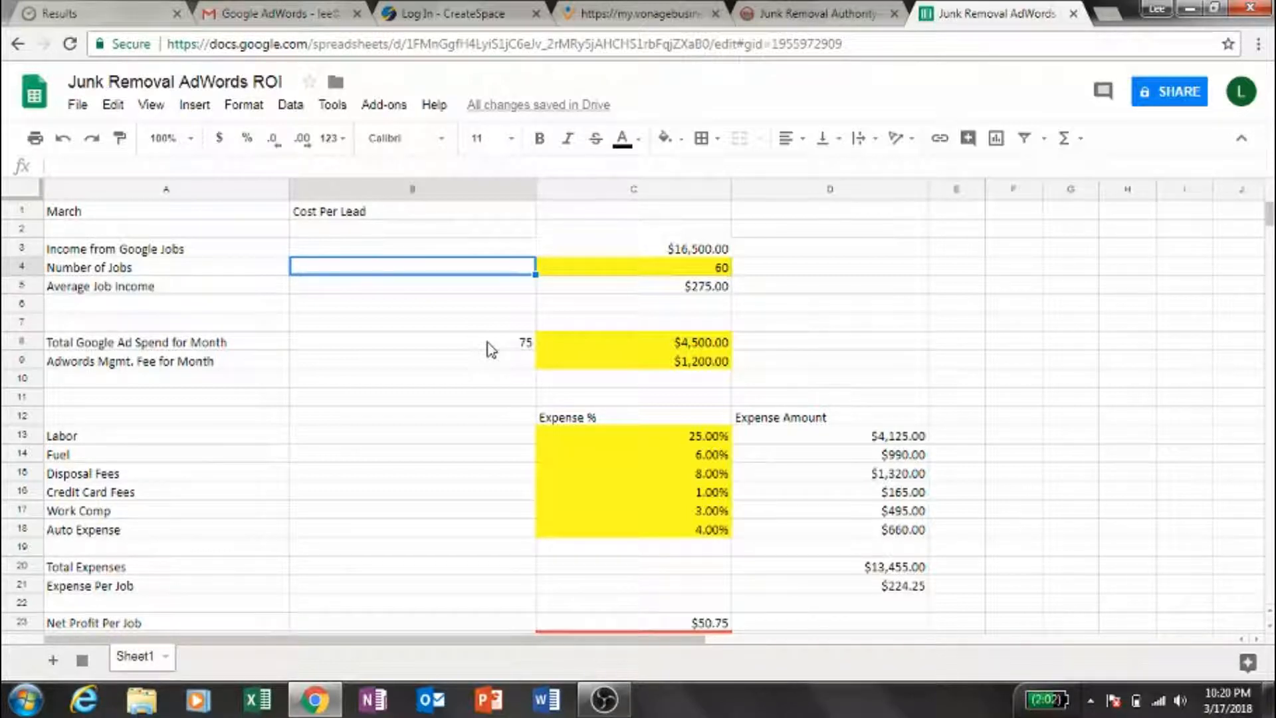
pyautogui.press('Right')
pyautogui.press('Left')
pyautogui.press('Up')
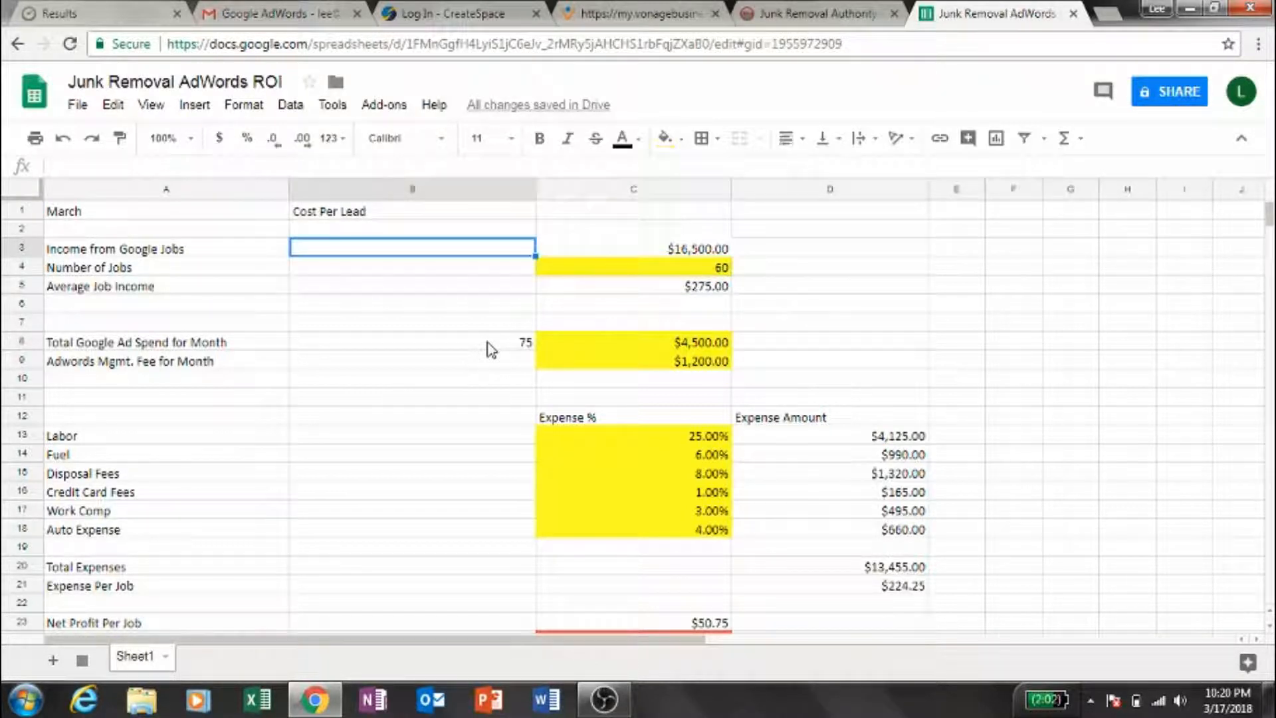
pyautogui.press('Up')
pyautogui.press('Right')
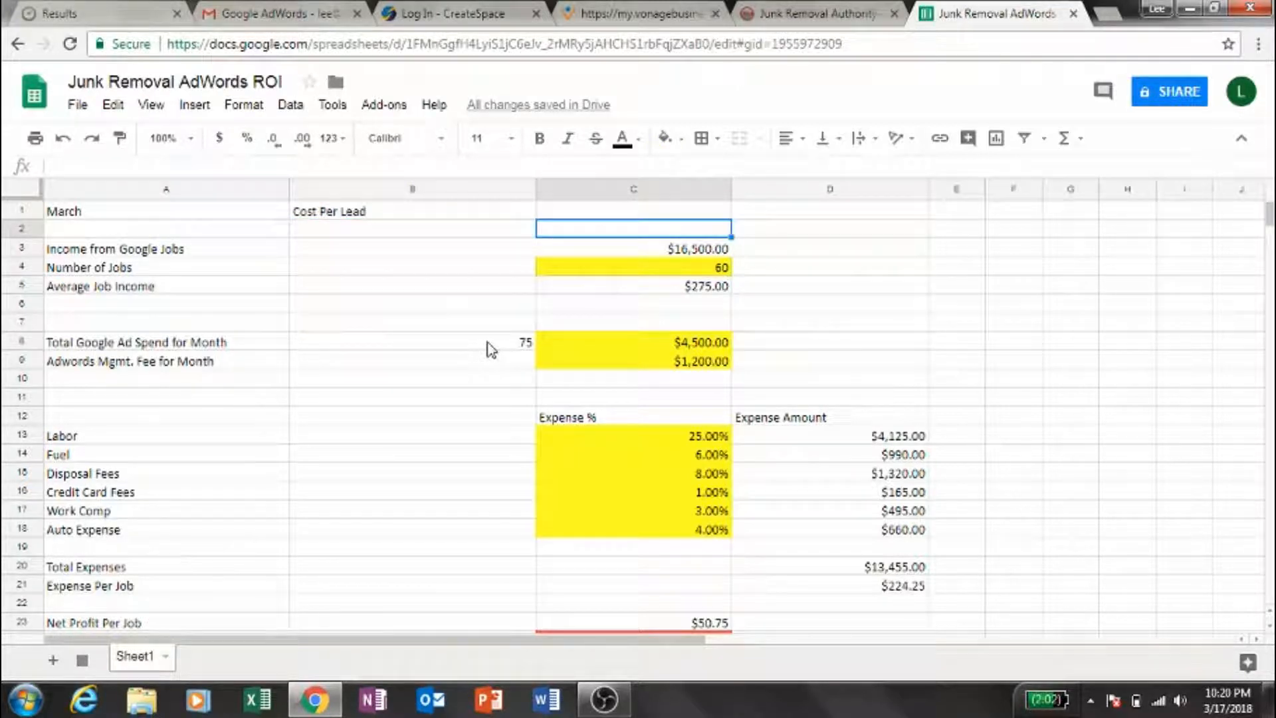
pyautogui.press('Down')
# - Format the cost per lead in cell B8, beside the total Google ad spend, as Currency
pyautogui.press('Down')
pyautogui.press('Down')
pyautogui.press('Down')
pyautogui.press('Left')
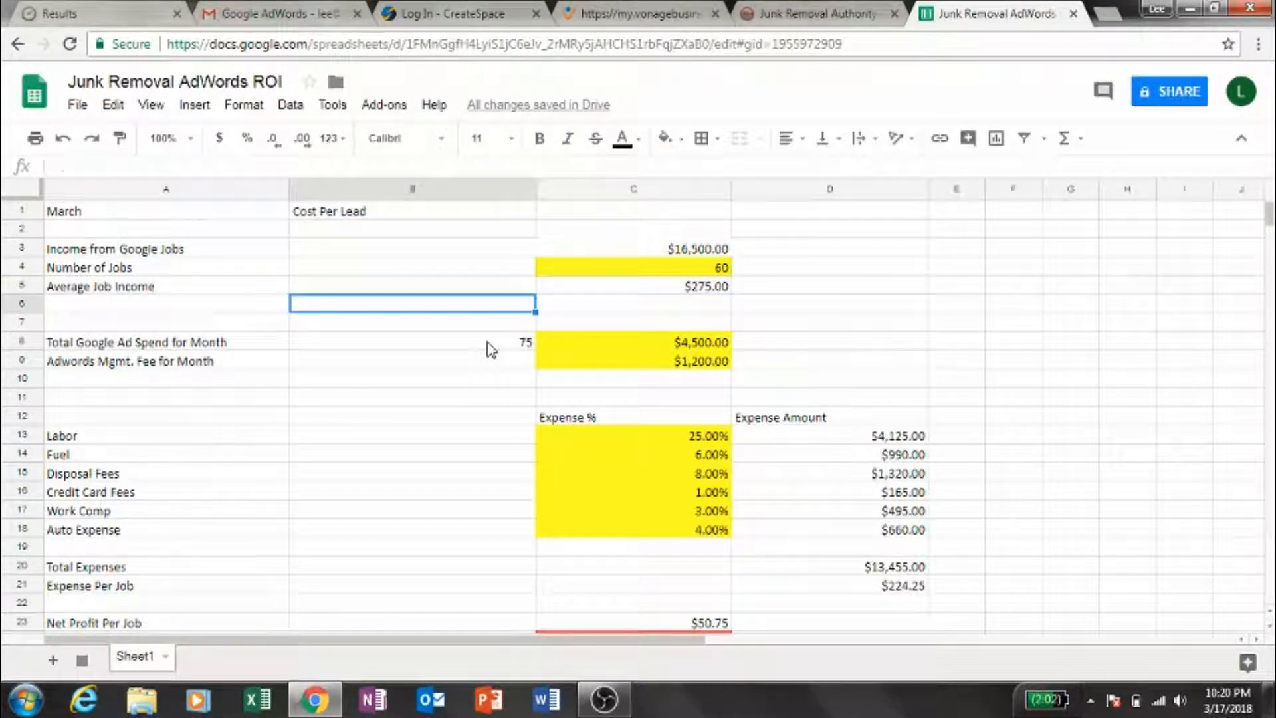
pyautogui.press('Down')
pyautogui.press('Down')
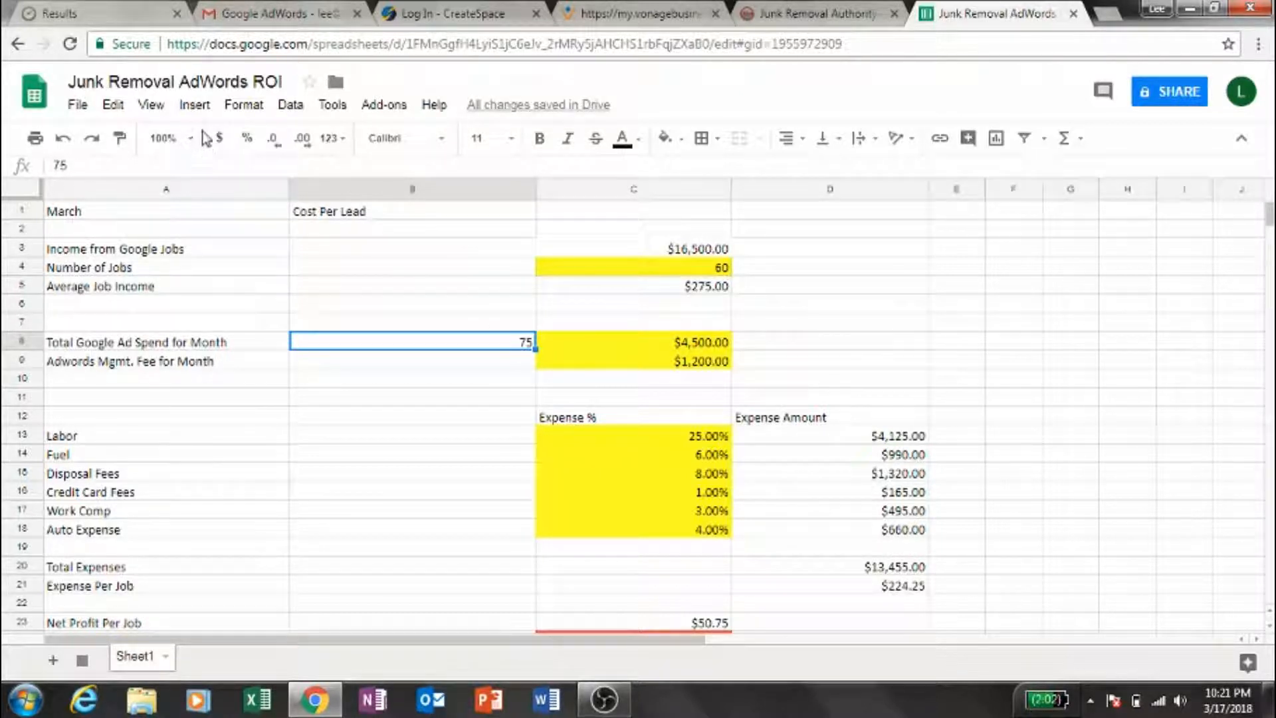
pyautogui.click(244, 107)
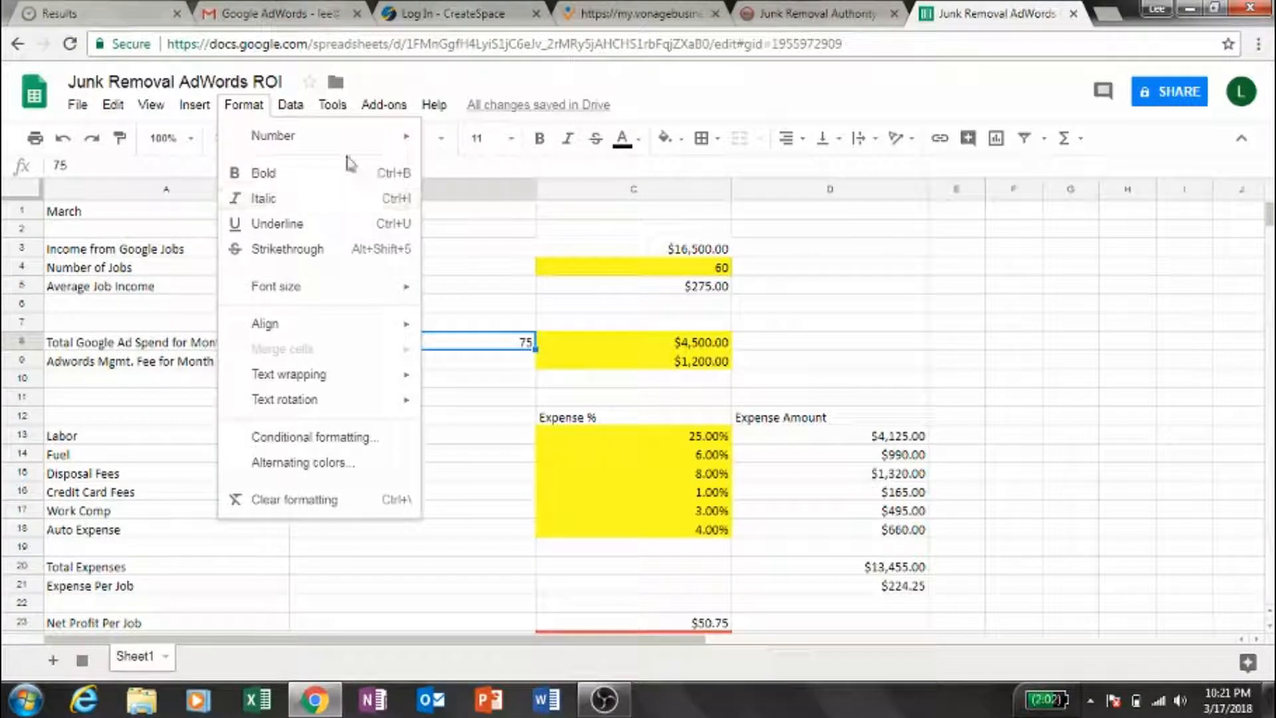
pyautogui.moveTo(200, 107)
pyautogui.moveTo(244, 104)
pyautogui.moveTo(251, 135)
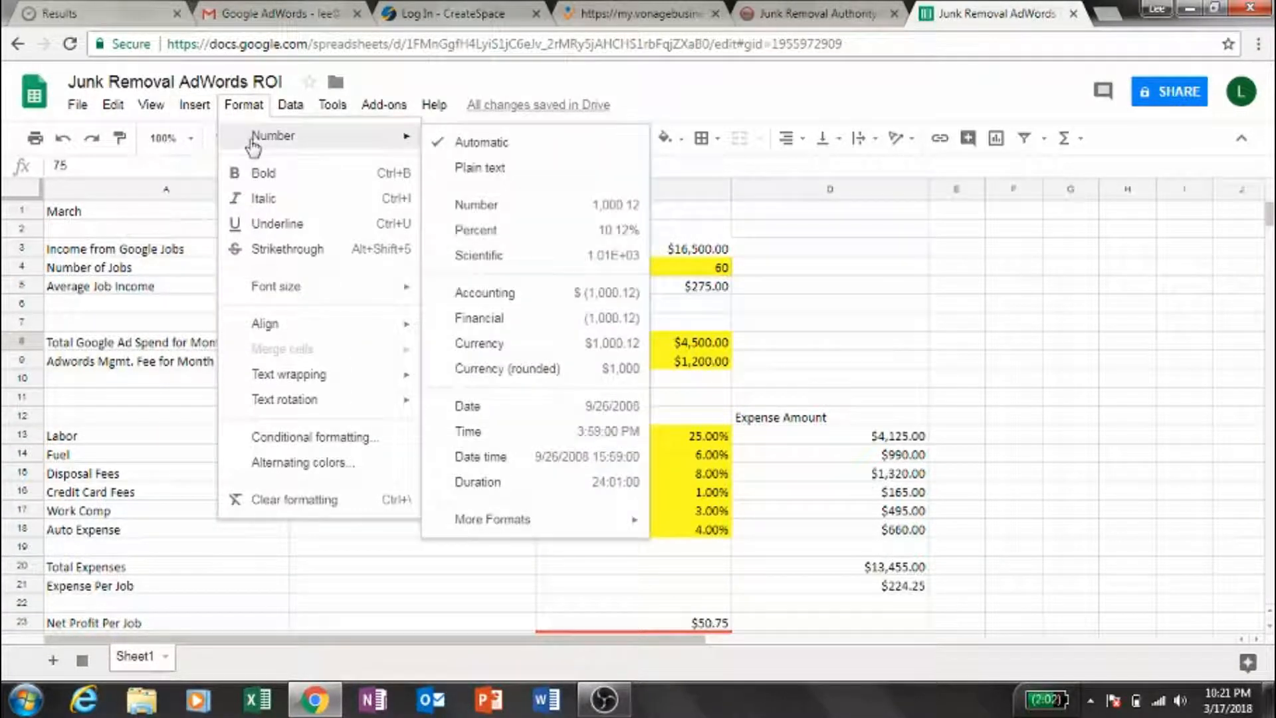
pyautogui.click(486, 345)
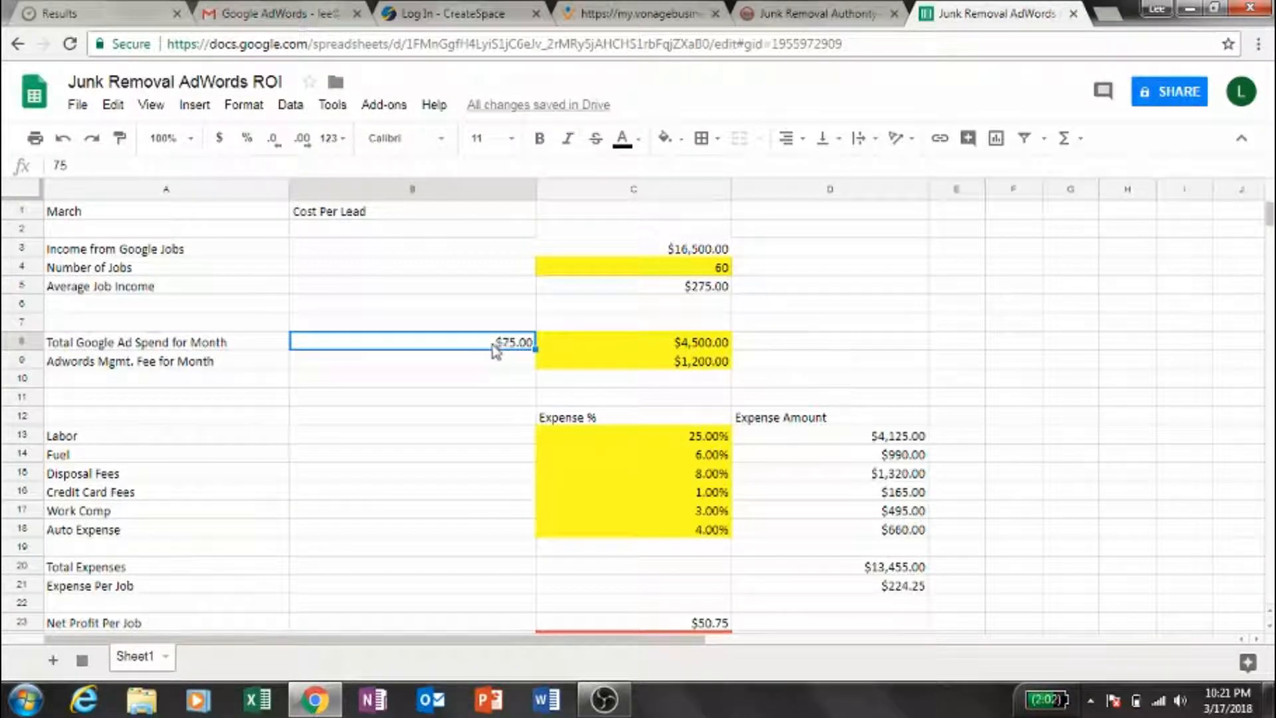
# - Set the monthly AdWords management fee in cell C9 to 3000
pyautogui.click(510, 278)
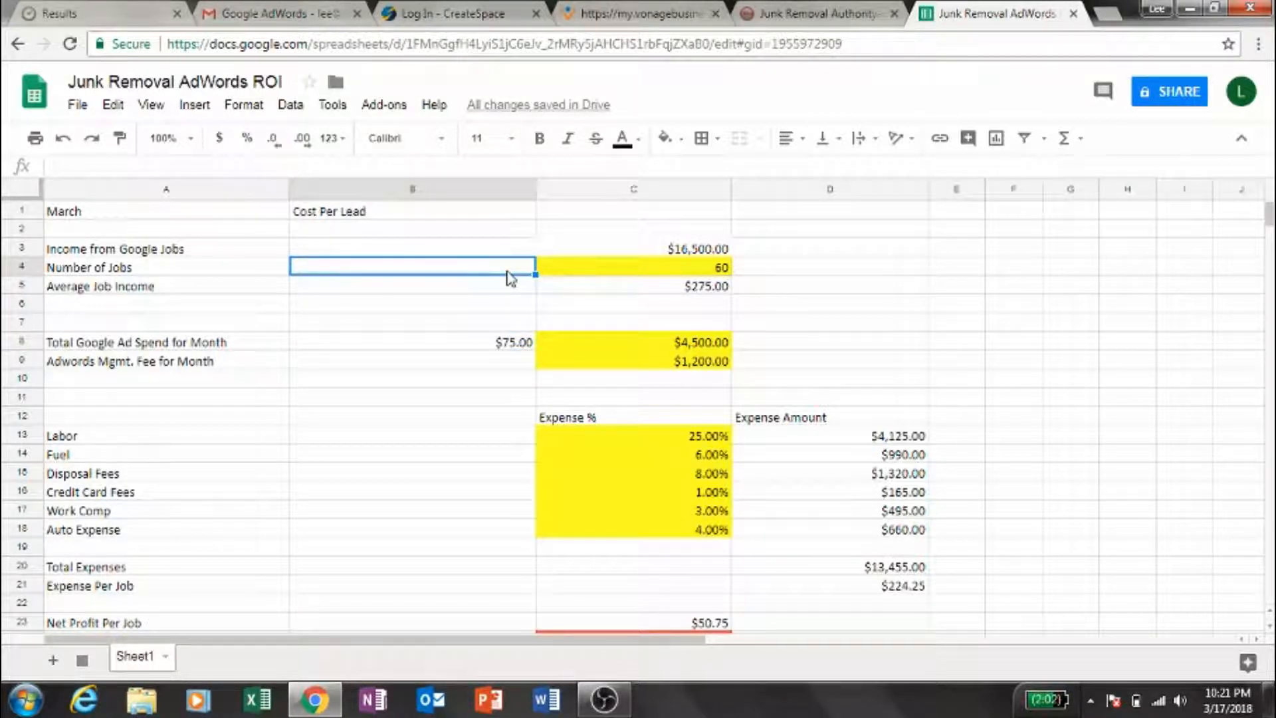
pyautogui.press('Right')
pyautogui.press('Down')
pyautogui.press('Down')
pyautogui.press('Down')
pyautogui.press('Down')
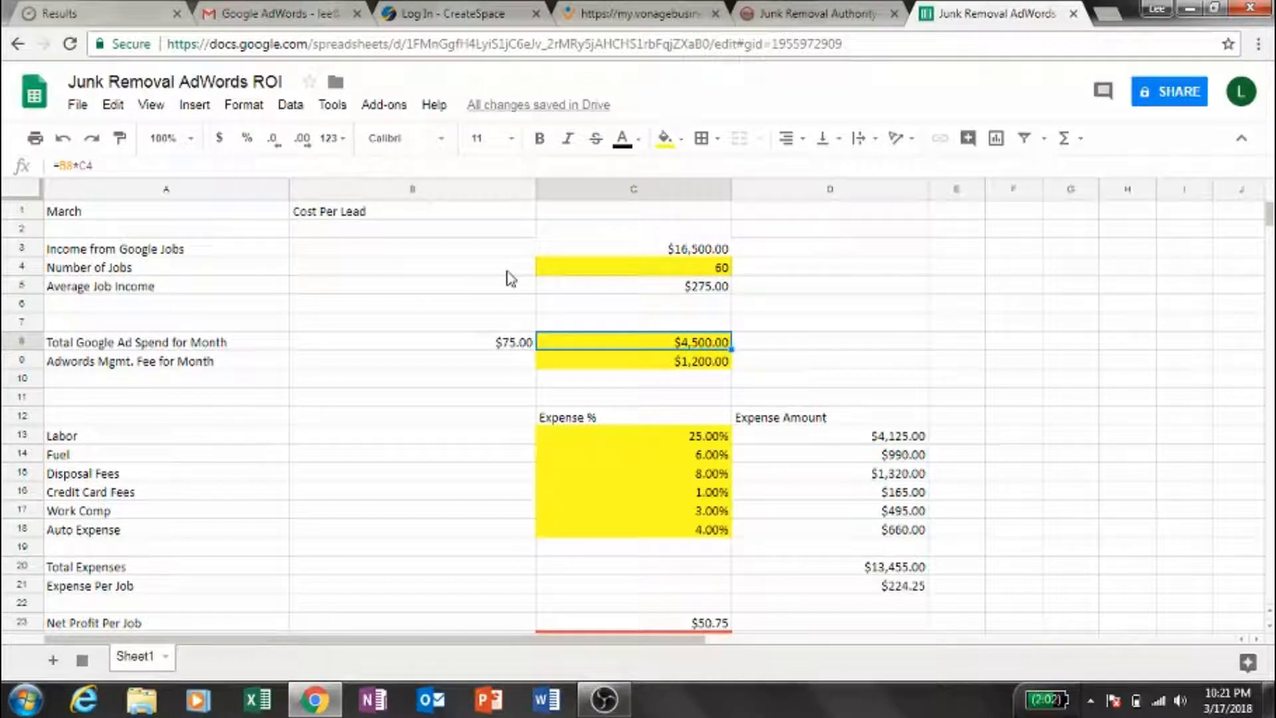
pyautogui.press('Down')
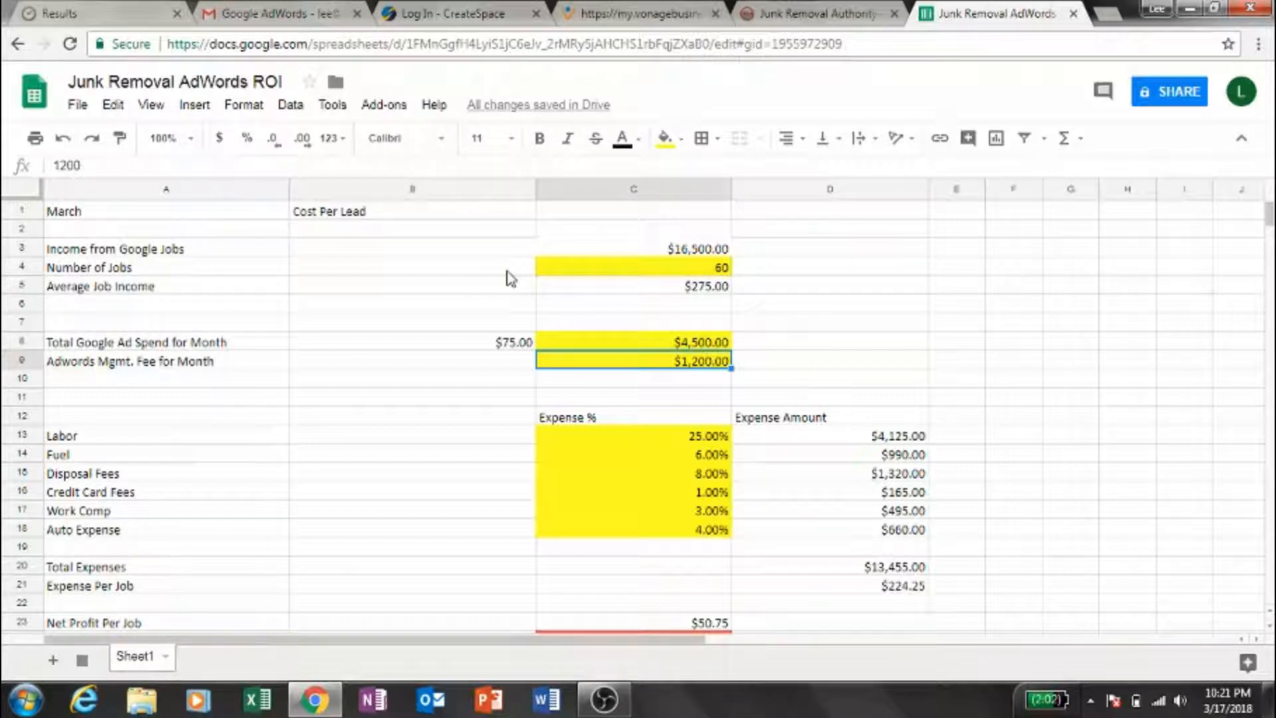
pyautogui.write('3000')
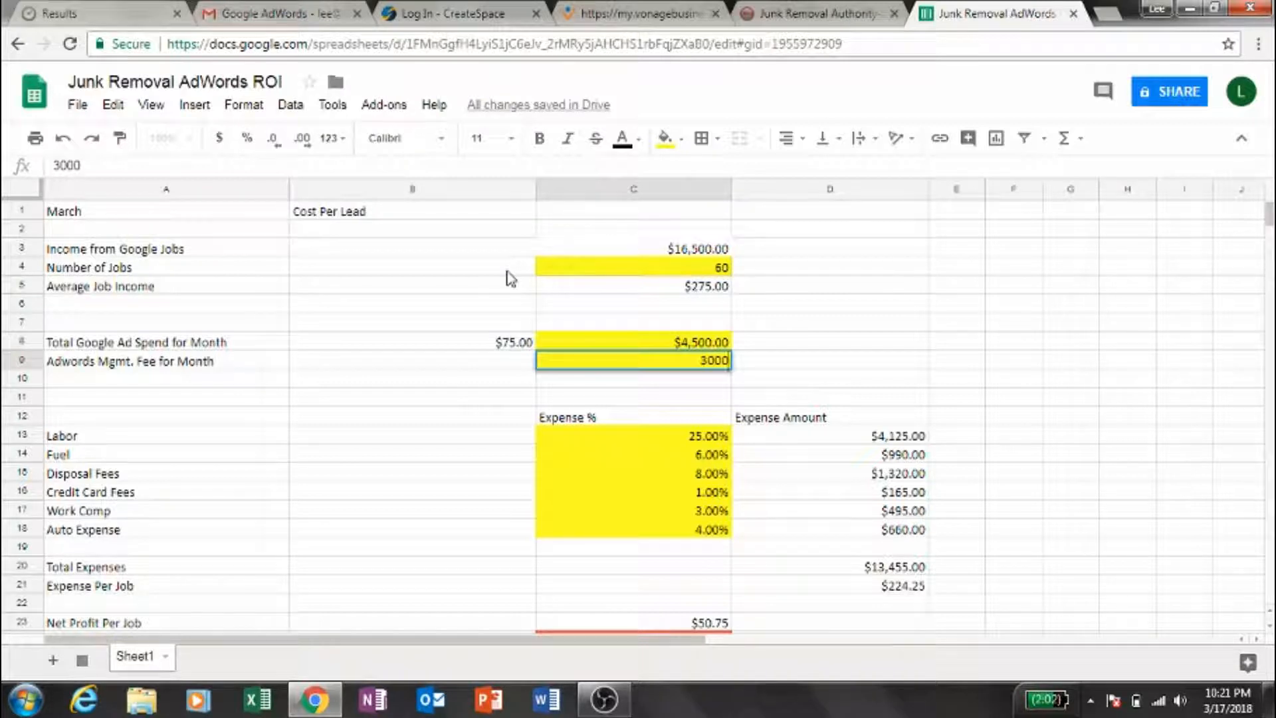
pyautogui.press('Return')
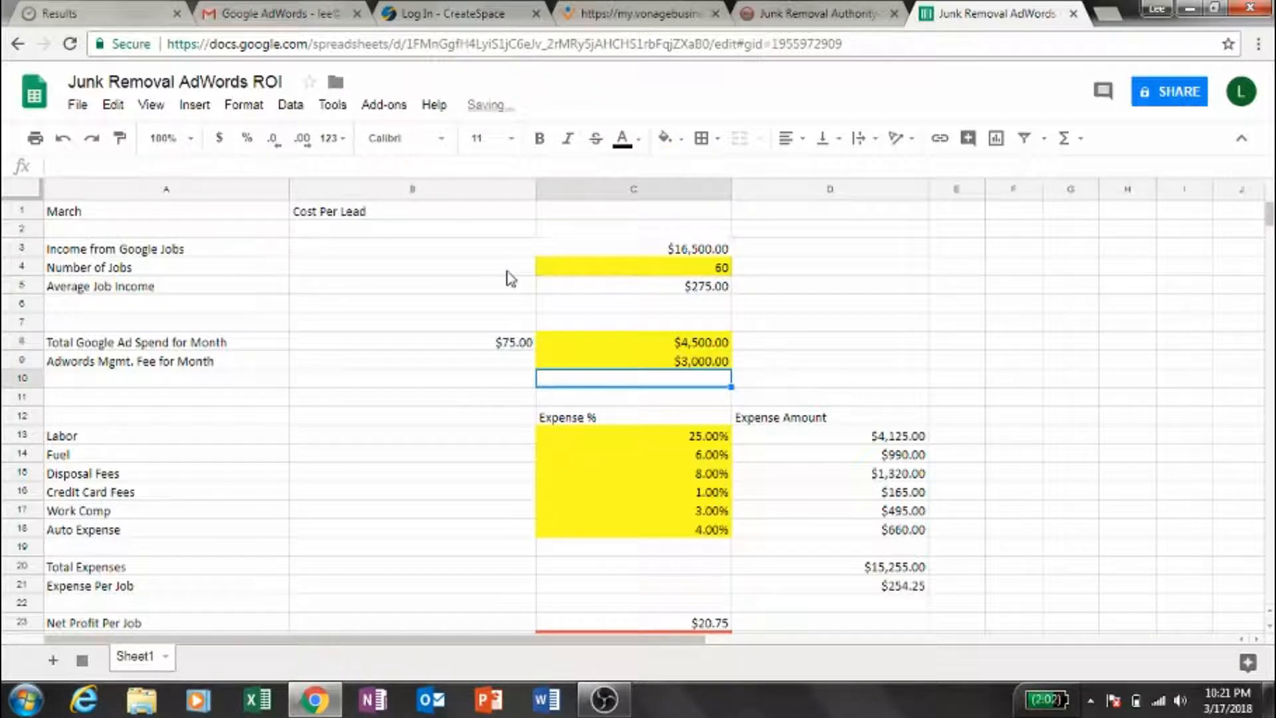
# - Examine the monthly profit from AdWords against the expense percentages, the ad costs and the number of jobs in column C
pyautogui.press('Down')
pyautogui.hotkey('ctrl', 'Down')
pyautogui.hotkey('ctrl', 'Down')
pyautogui.press('Down')
pyautogui.press('Down')
pyautogui.press('Down')
pyautogui.press('Down')
pyautogui.press('Down')
pyautogui.press('Down')
pyautogui.press('Down')
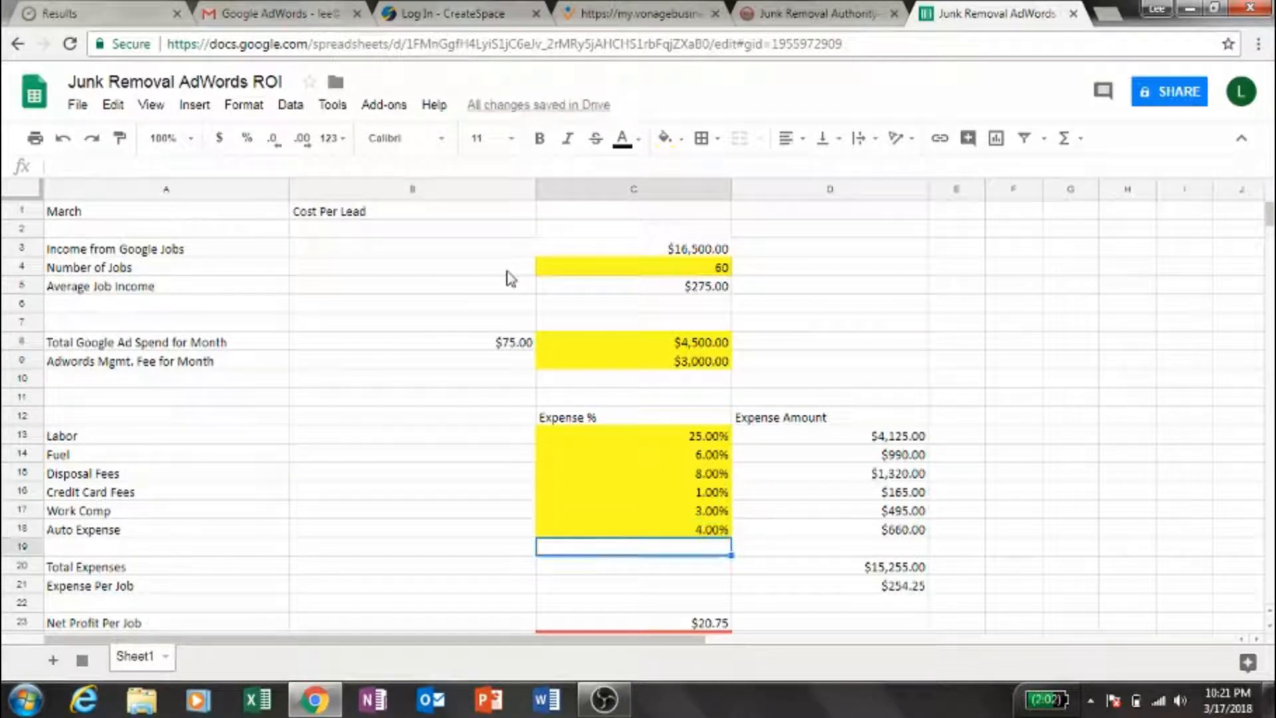
pyautogui.press('Up')
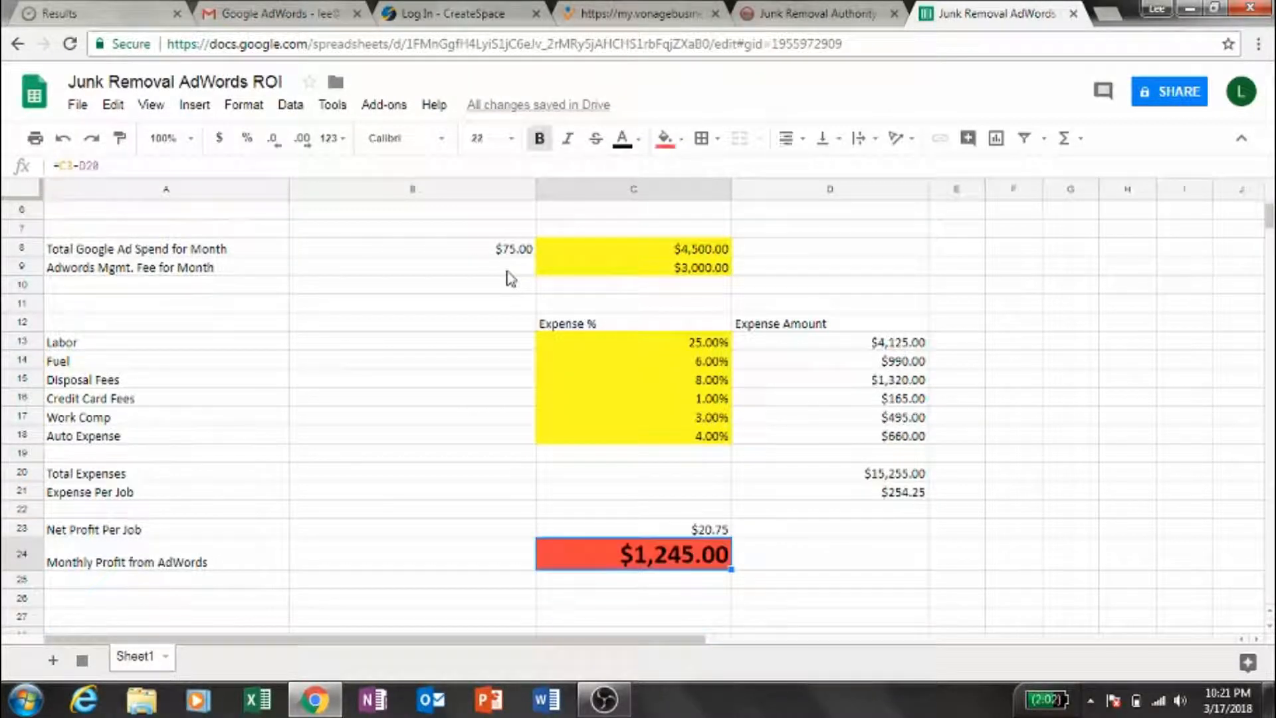
pyautogui.press('Up')
pyautogui.hotkey('ctrl', 'Up')
pyautogui.hotkey('ctrl', 'Up')
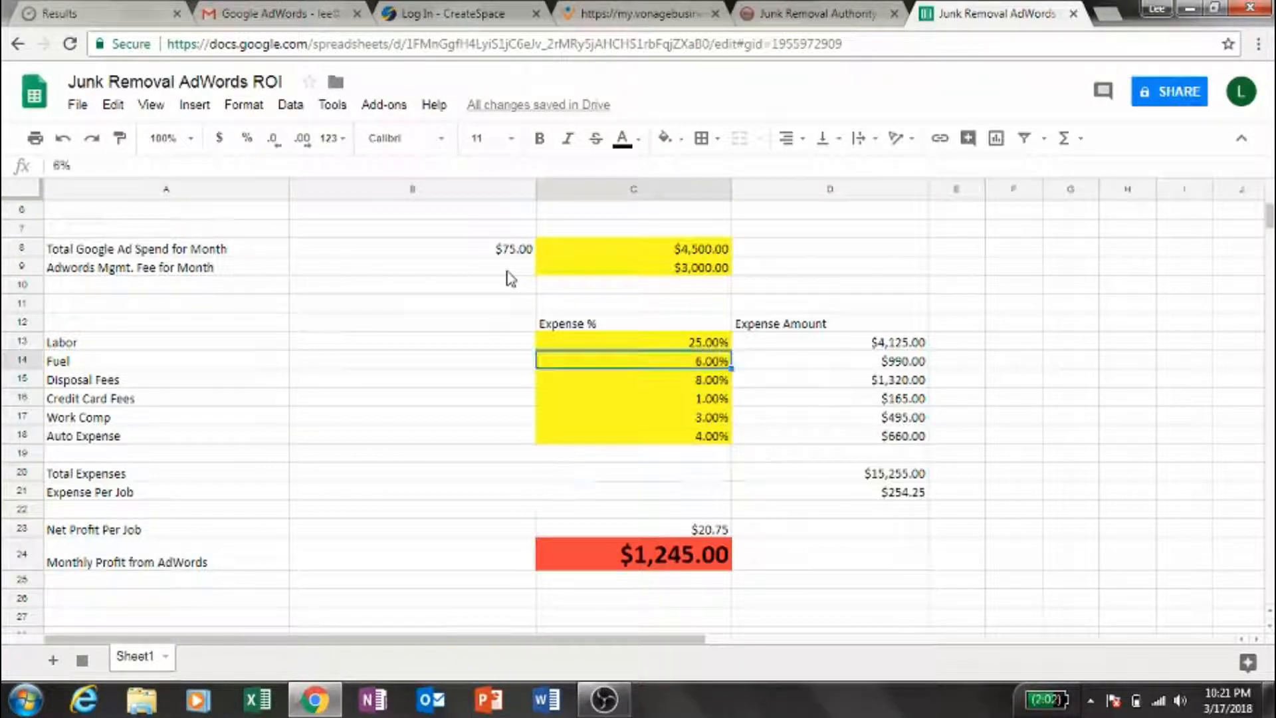
pyautogui.press('Up')
pyautogui.hotkey('ctrl', 'Up')
pyautogui.hotkey('ctrl', 'Up')
pyautogui.hotkey('ctrl', 'Up')
pyautogui.press('Up')
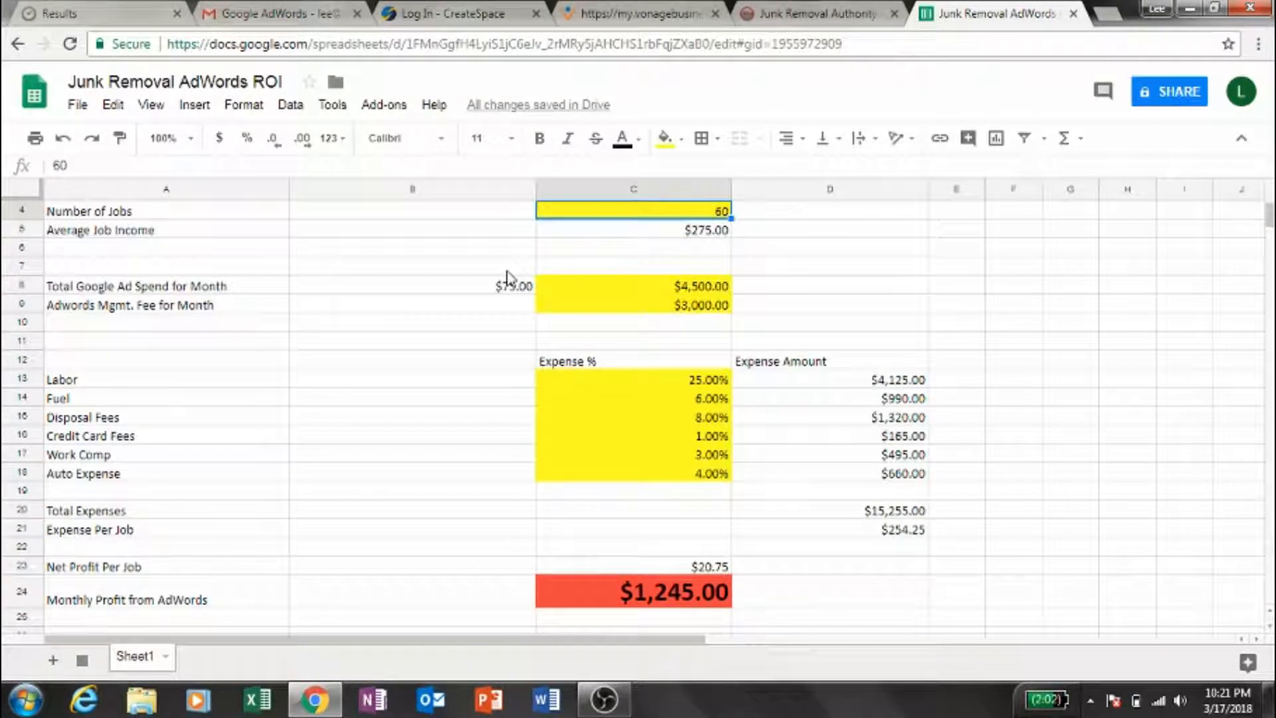
# - Change the monthly AdWords management fee in C9 to 1750 and check its effect on the monthly profit
pyautogui.press('Up')
pyautogui.press('Down')
pyautogui.hotkey('ctrl', 'Down')
pyautogui.hotkey('ctrl', 'Down')
pyautogui.press('Down')
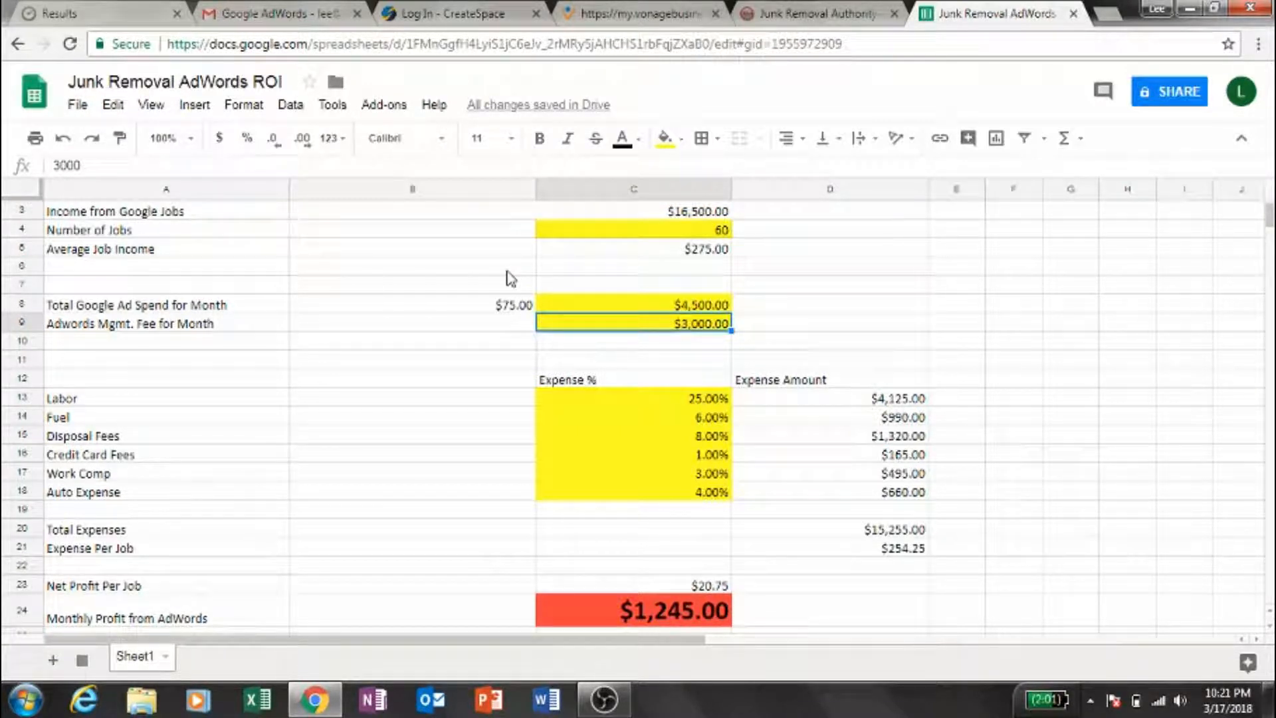
pyautogui.write('1750')
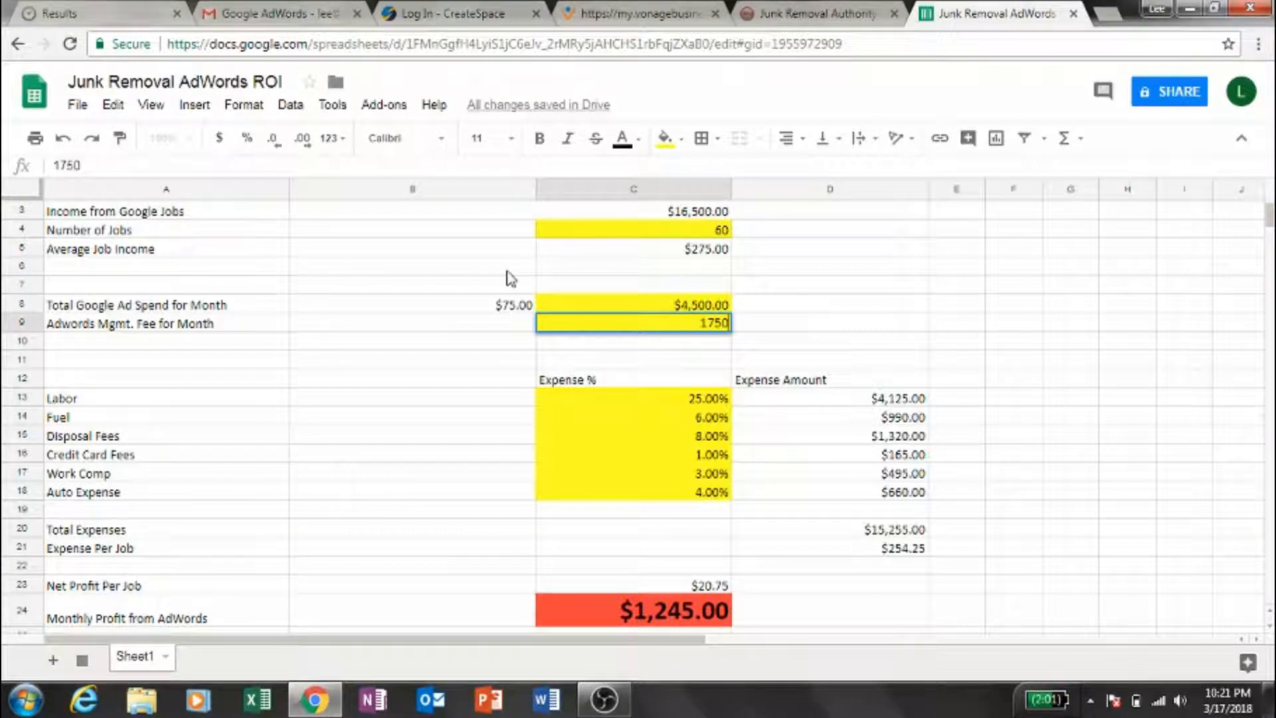
pyautogui.press('Return')
pyautogui.press('Down')
pyautogui.press('Down')
pyautogui.press('Down')
pyautogui.press('Down')
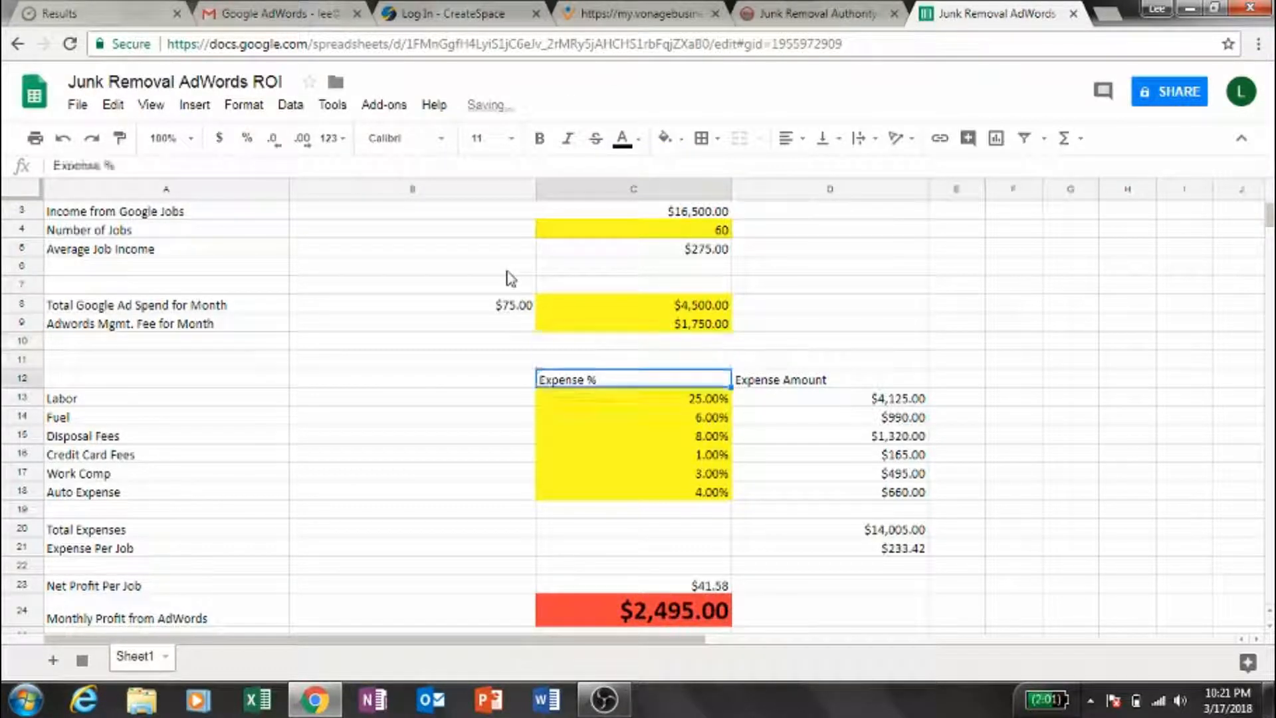
pyautogui.press('Down')
pyautogui.press('Down')
pyautogui.press('Down')
pyautogui.press('Down')
pyautogui.press('Down')
pyautogui.press('Down')
pyautogui.press('Down')
pyautogui.press('Down')
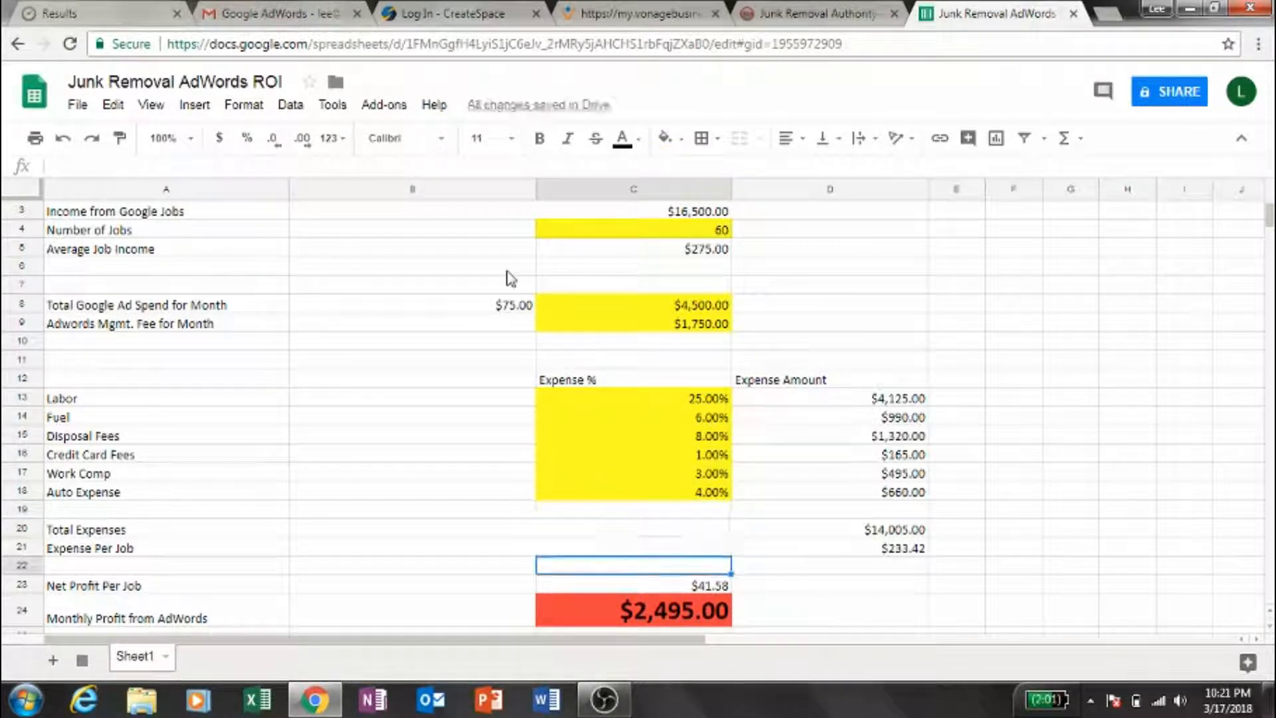
# - Set the monthly AdWords management fee in C9 to 1200 and check the monthly profit from AdWords
pyautogui.press('Up')
pyautogui.press('Up')
pyautogui.press('Up')
pyautogui.press('Up')
pyautogui.press('Up')
pyautogui.press('Up')
pyautogui.press('Up')
pyautogui.press('Up')
pyautogui.press('Up')
pyautogui.press('Up')
pyautogui.press('Up')
pyautogui.press('Up')
pyautogui.press('Up')
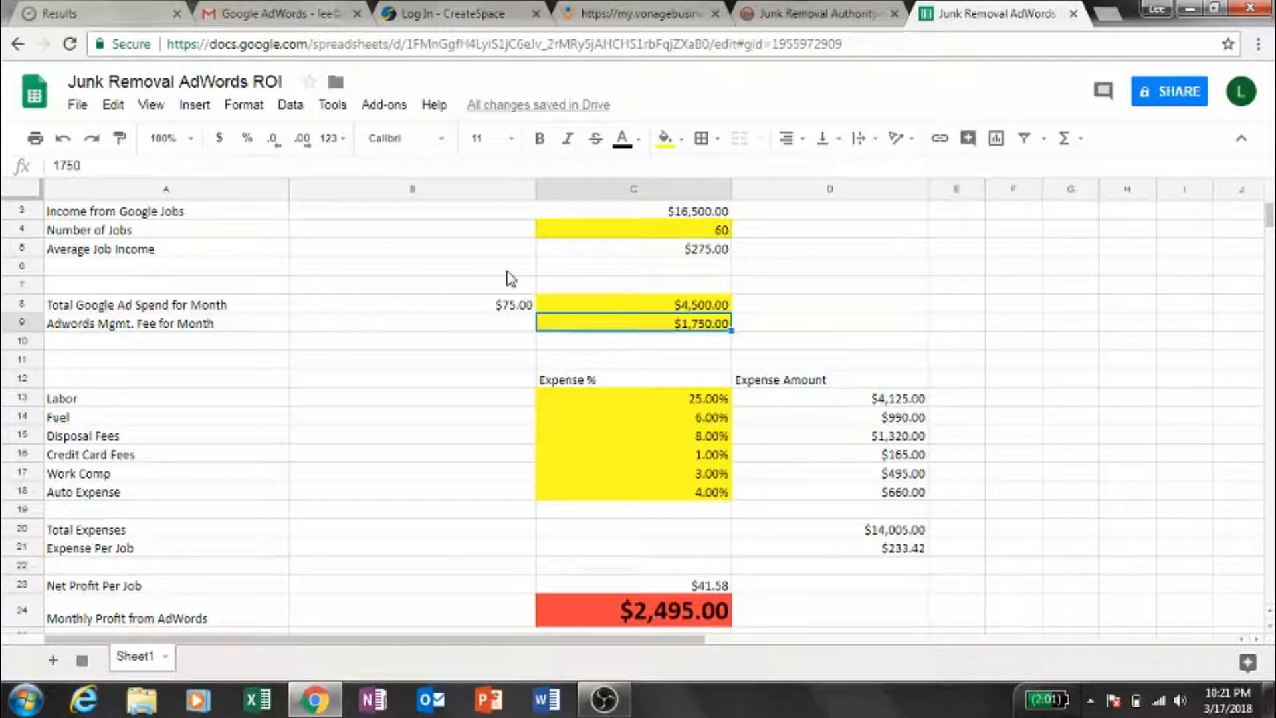
pyautogui.write('1200')
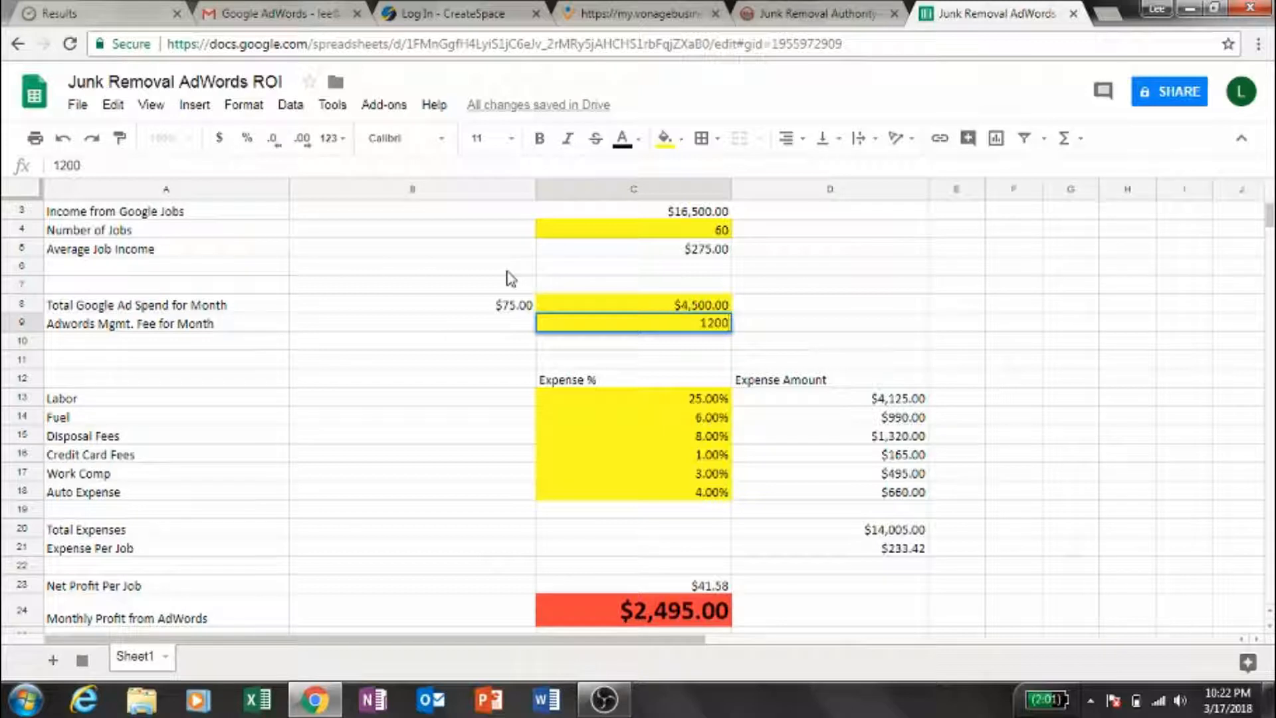
pyautogui.press('Return')
pyautogui.press('Down')
pyautogui.press('Down')
pyautogui.press('Down')
pyautogui.press('Down')
pyautogui.press('Down')
pyautogui.press('Down')
pyautogui.press('Down')
pyautogui.press('Down')
pyautogui.press('Down')
pyautogui.press('Down')
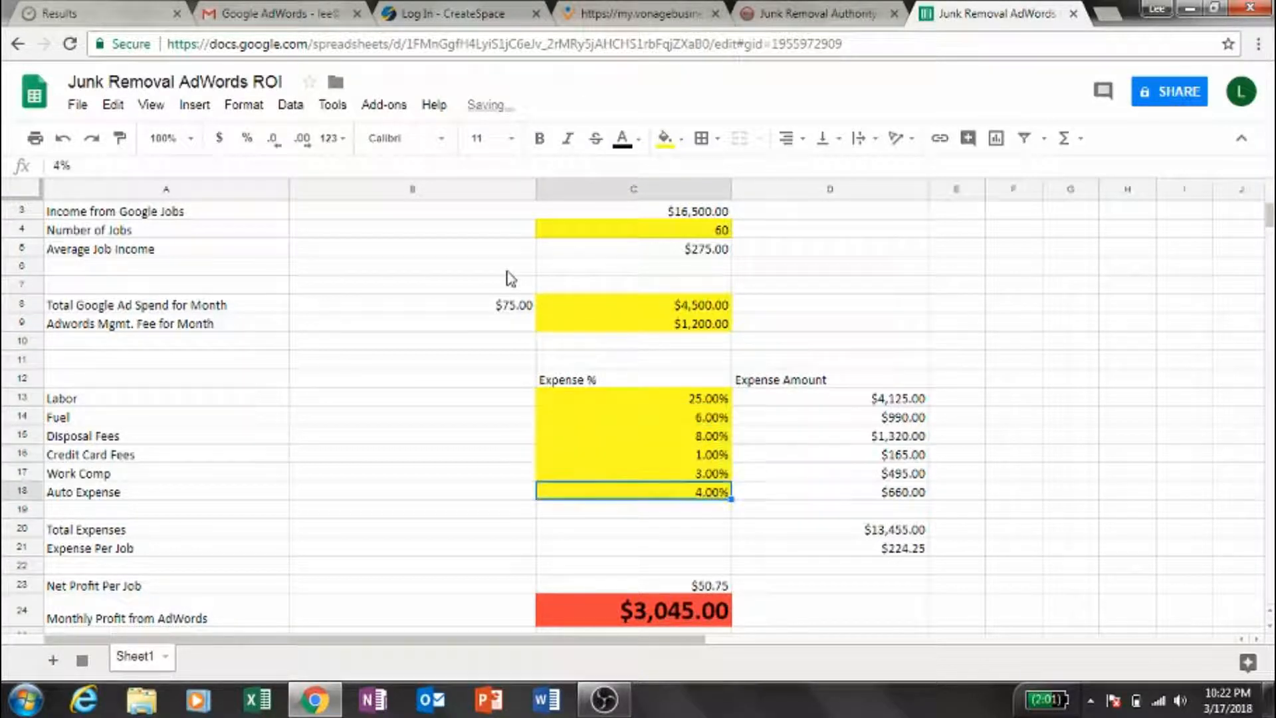
pyautogui.press('Down')
pyautogui.press('Down')
pyautogui.press('Down')
pyautogui.press('Up')
pyautogui.press('Up')
pyautogui.press('Up')
pyautogui.press('Up')
pyautogui.press('Up')
pyautogui.press('Up')
pyautogui.press('Up')
pyautogui.press('Up')
pyautogui.press('Up')
pyautogui.press('Up')
pyautogui.press('Up')
pyautogui.press('Up')
pyautogui.press('Up')
pyautogui.press('Up')
pyautogui.press('Up')
pyautogui.press('Up')
pyautogui.press('Up')
pyautogui.press('Up')
pyautogui.press('Up')
pyautogui.press('Up')
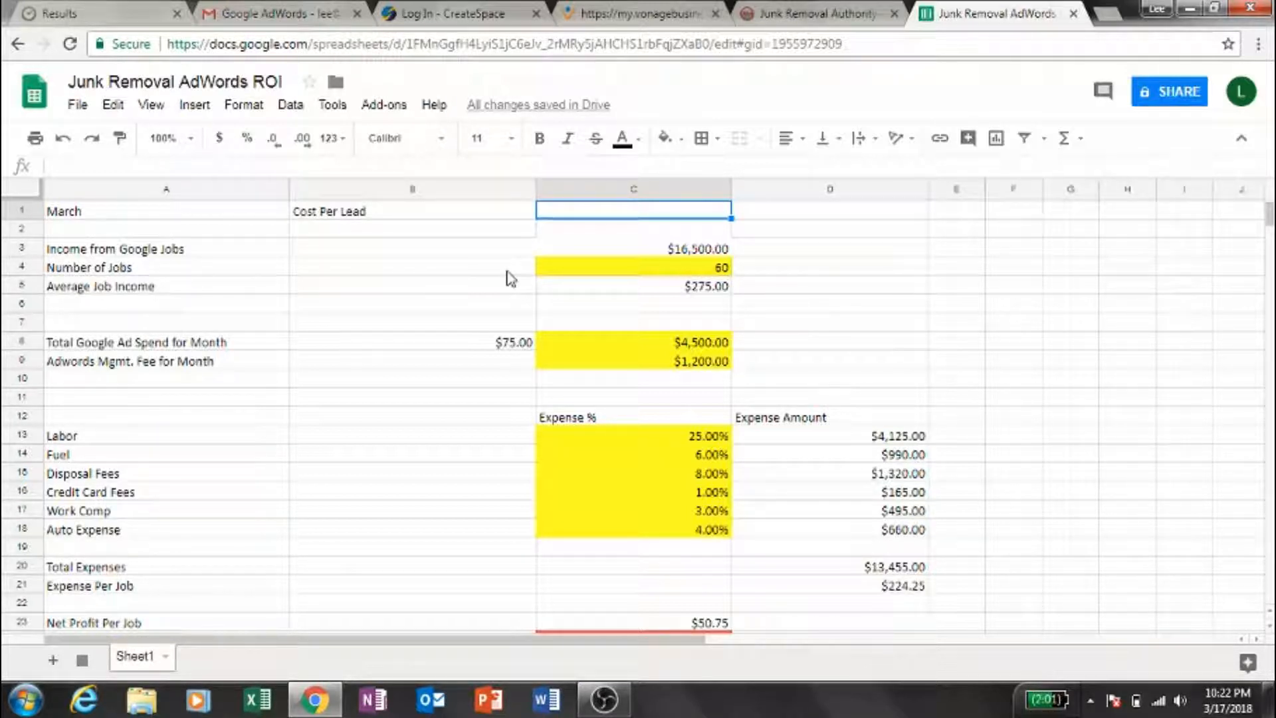
# - Set the cost per lead in cell B8 to 50 and check the monthly profit from AdWords
pyautogui.press('Down')
pyautogui.press('Down')
pyautogui.press('Down')
pyautogui.press('Down')
pyautogui.press('Down')
pyautogui.press('Down')
pyautogui.press('Down')
pyautogui.press('Down')
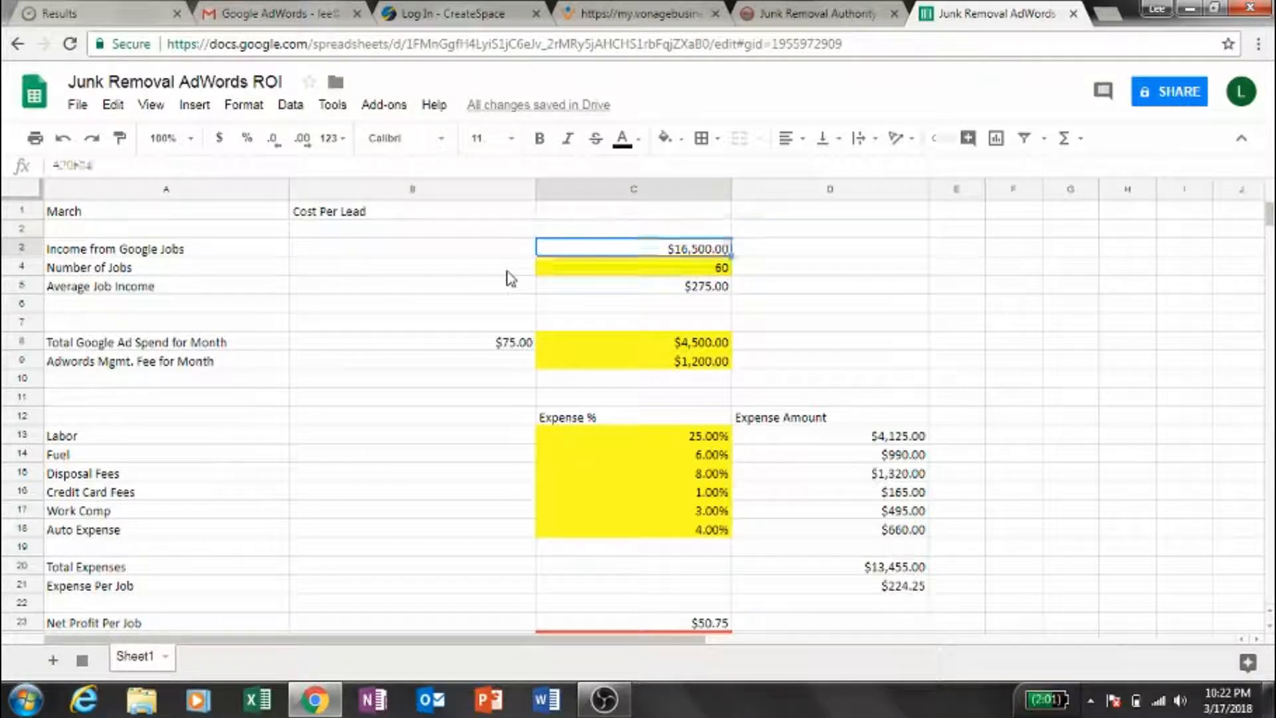
pyautogui.press('Up')
pyautogui.press('Left')
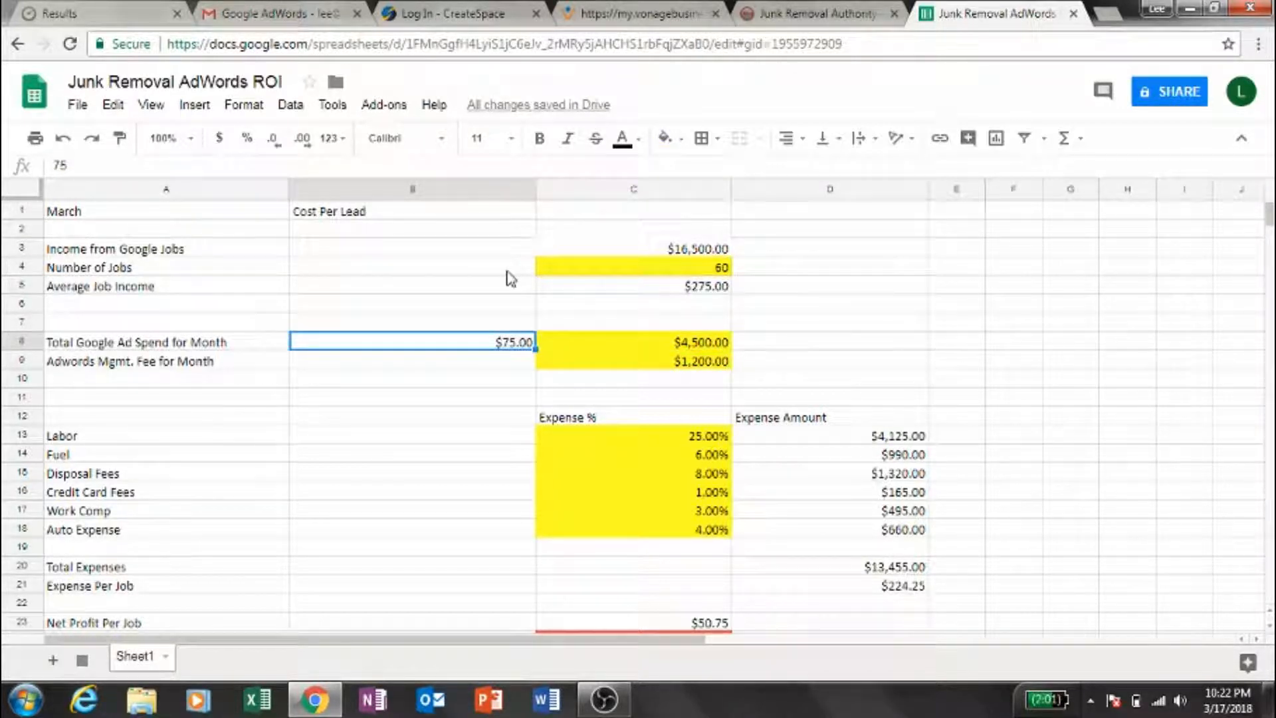
pyautogui.write('50')
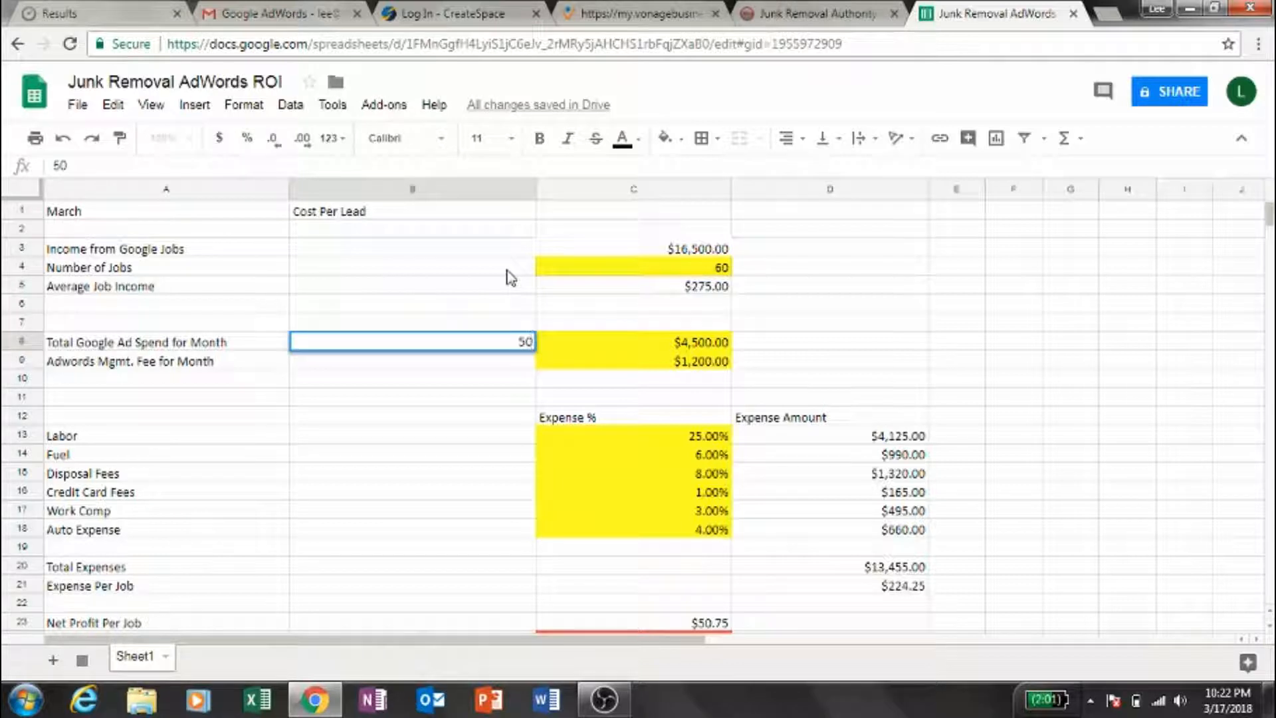
pyautogui.press('Return')
pyautogui.press('Down')
pyautogui.press('Down')
pyautogui.press('Down')
pyautogui.press('Down')
pyautogui.press('Down')
pyautogui.press('Down')
pyautogui.press('Down')
pyautogui.press('Down')
pyautogui.press('Down')
pyautogui.press('Down')
pyautogui.press('Down')
pyautogui.press('Down')
pyautogui.press('Down')
pyautogui.press('Down')
pyautogui.press('Down')
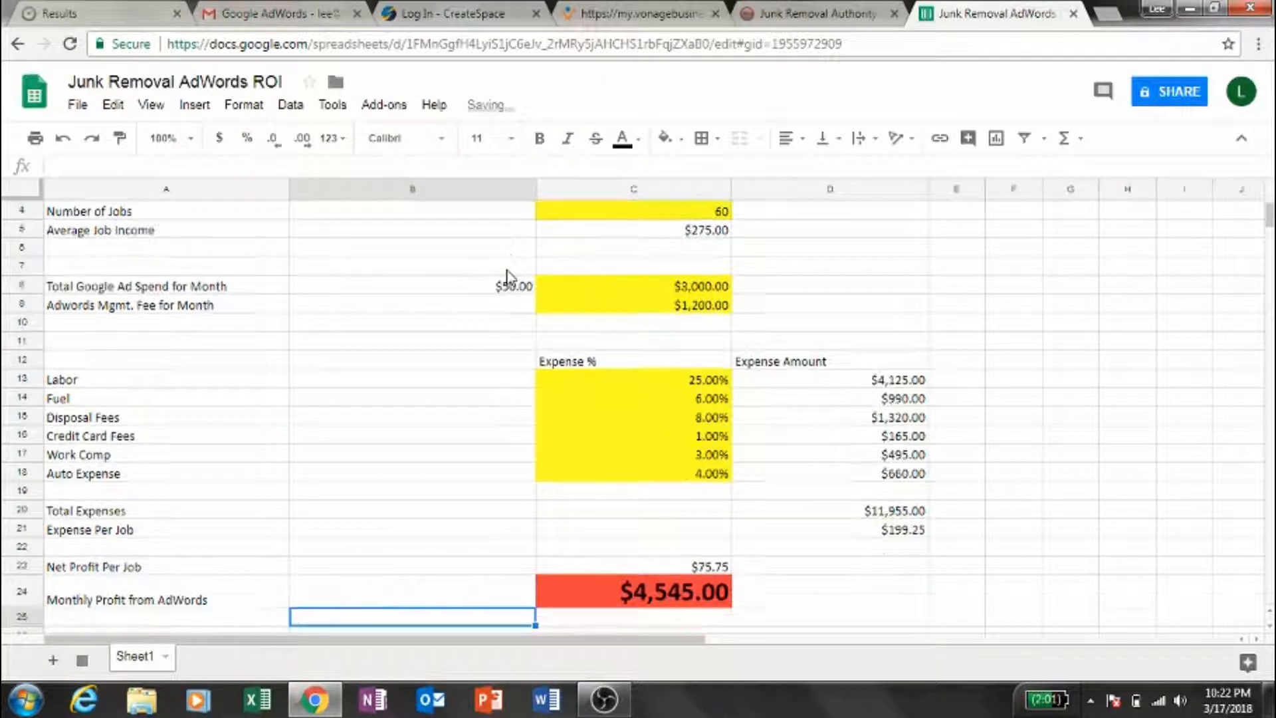
# - Set the cost per lead in cell B8 to 75 and return to the top of the sheet
pyautogui.press('Up')
pyautogui.press('Up')
pyautogui.press('Up')
pyautogui.press('Up')
pyautogui.press('Up')
pyautogui.press('Up')
pyautogui.press('Up')
pyautogui.press('Up')
pyautogui.press('Up')
pyautogui.press('Up')
pyautogui.press('Up')
pyautogui.press('Up')
pyautogui.press('Up')
pyautogui.press('Up')
pyautogui.press('Up')
pyautogui.press('Up')
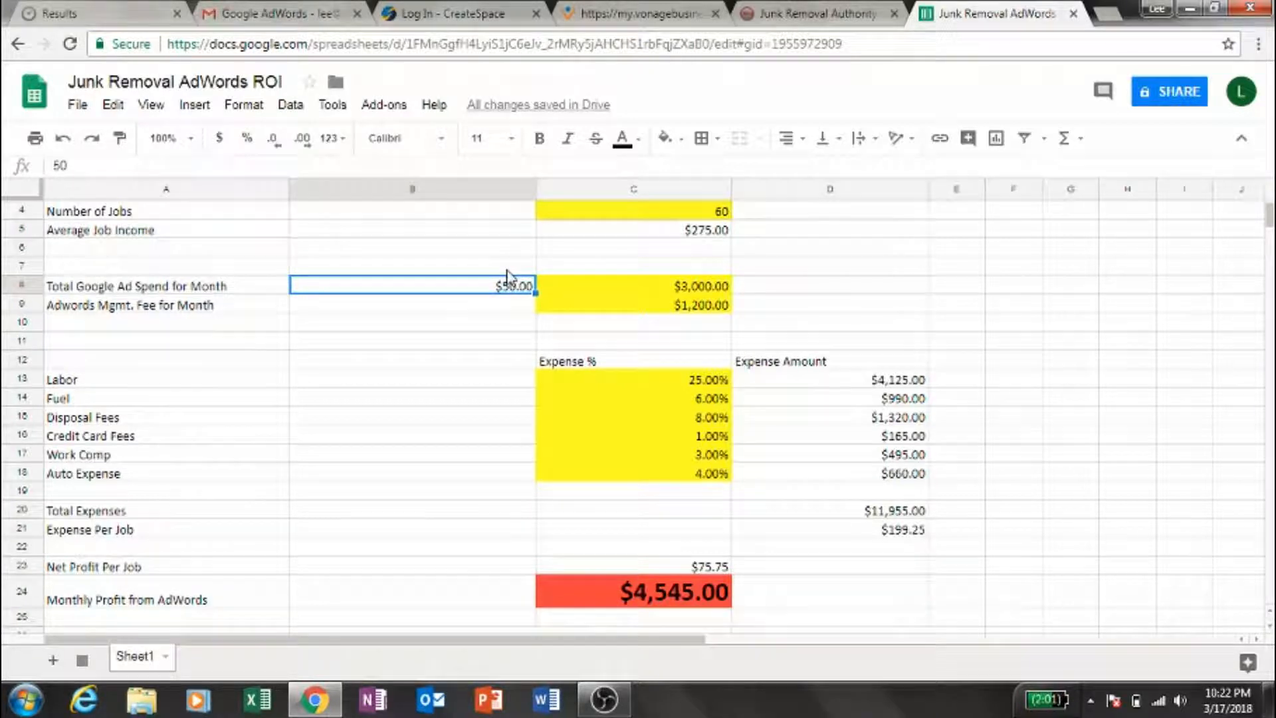
pyautogui.write('75')
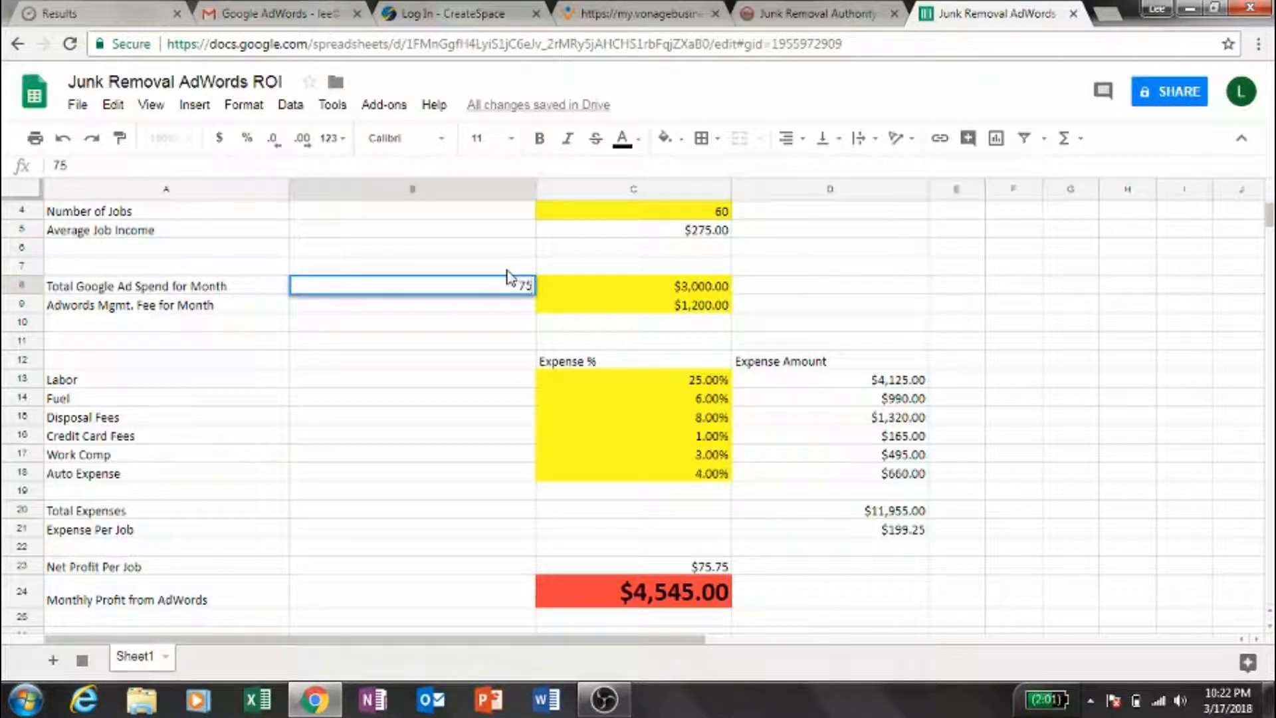
pyautogui.press('Tab')
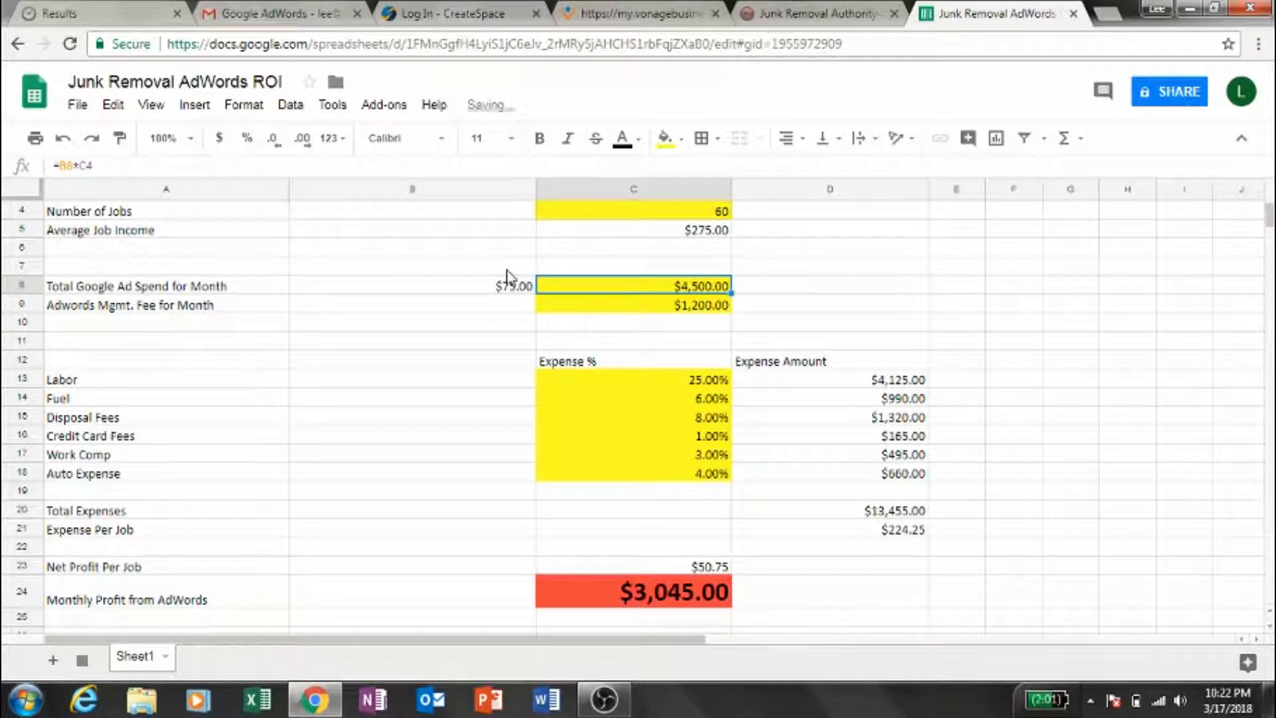
pyautogui.press('Up')
pyautogui.press('Up')
pyautogui.press('Up')
pyautogui.press('Up')
pyautogui.press('Up')
pyautogui.press('Up')
pyautogui.press('Up')
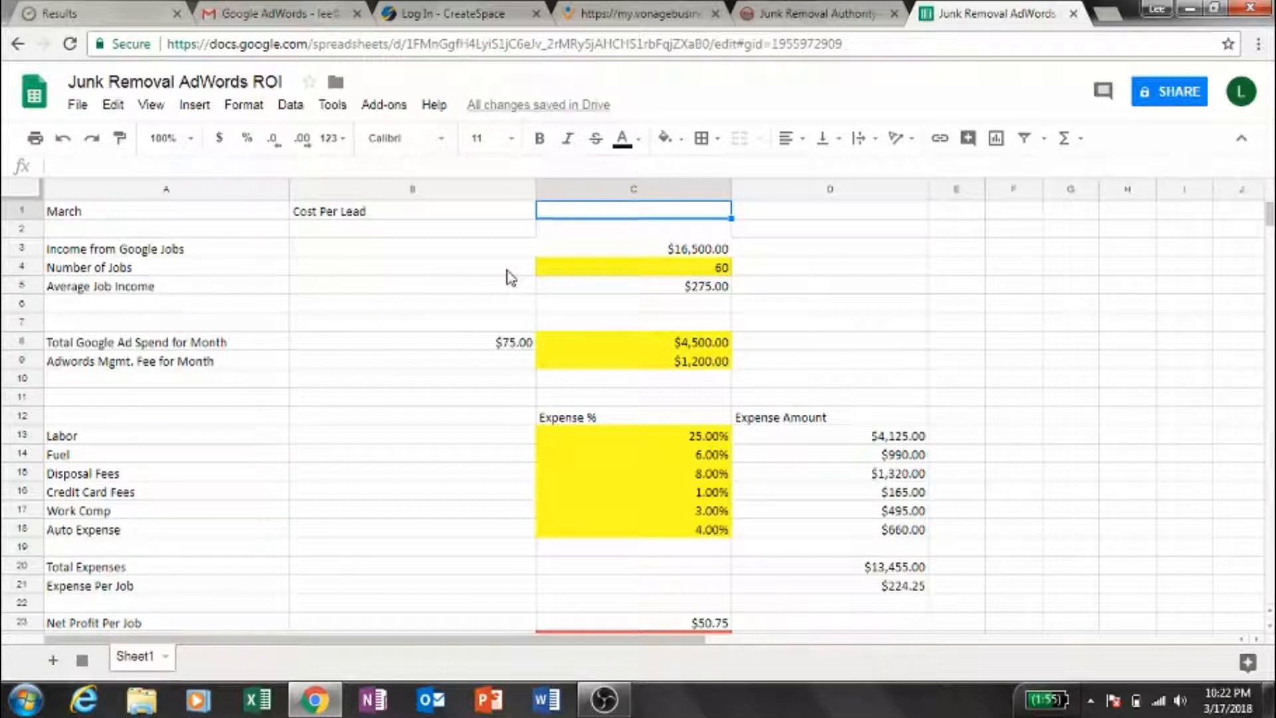
# - Set the Labor expense percentage in C13 to 30%
pyautogui.press('Down')
pyautogui.press('Down')
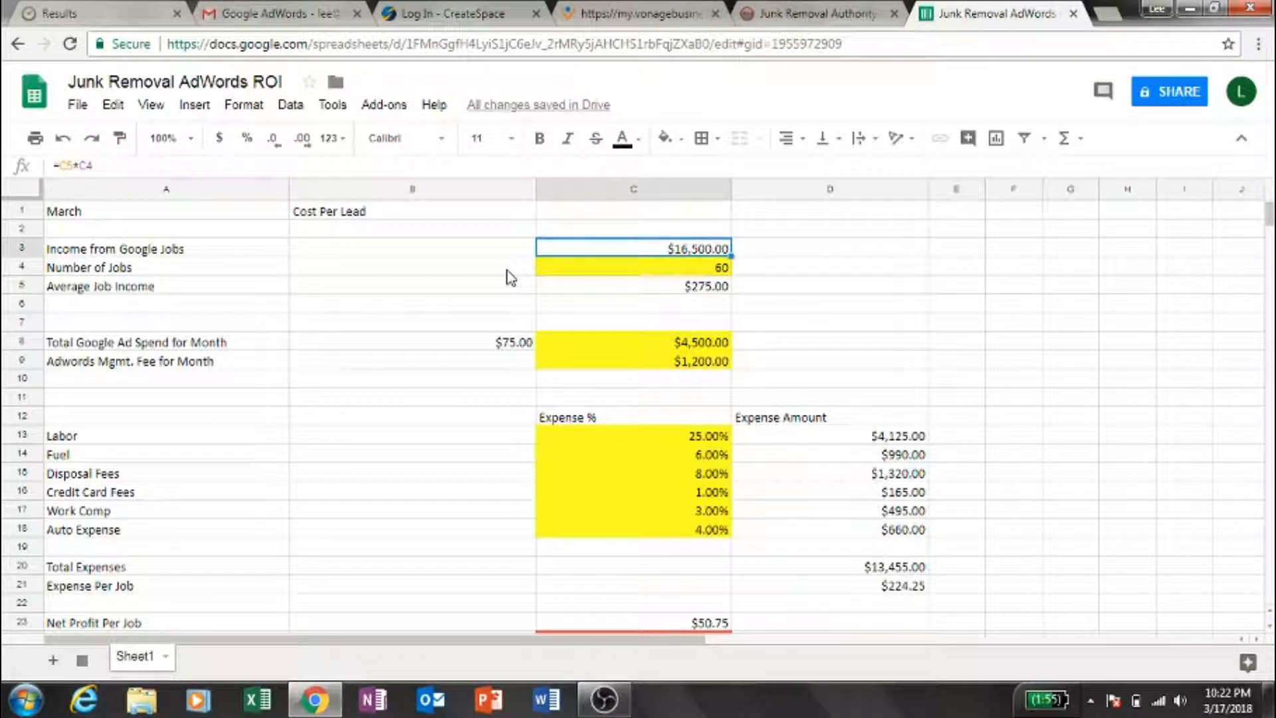
pyautogui.press('Down')
pyautogui.press('Down')
pyautogui.press('Down')
pyautogui.press('Down')
pyautogui.press('Down')
pyautogui.press('Down')
pyautogui.press('Down')
pyautogui.press('Down')
pyautogui.press('Down')
pyautogui.press('Down')
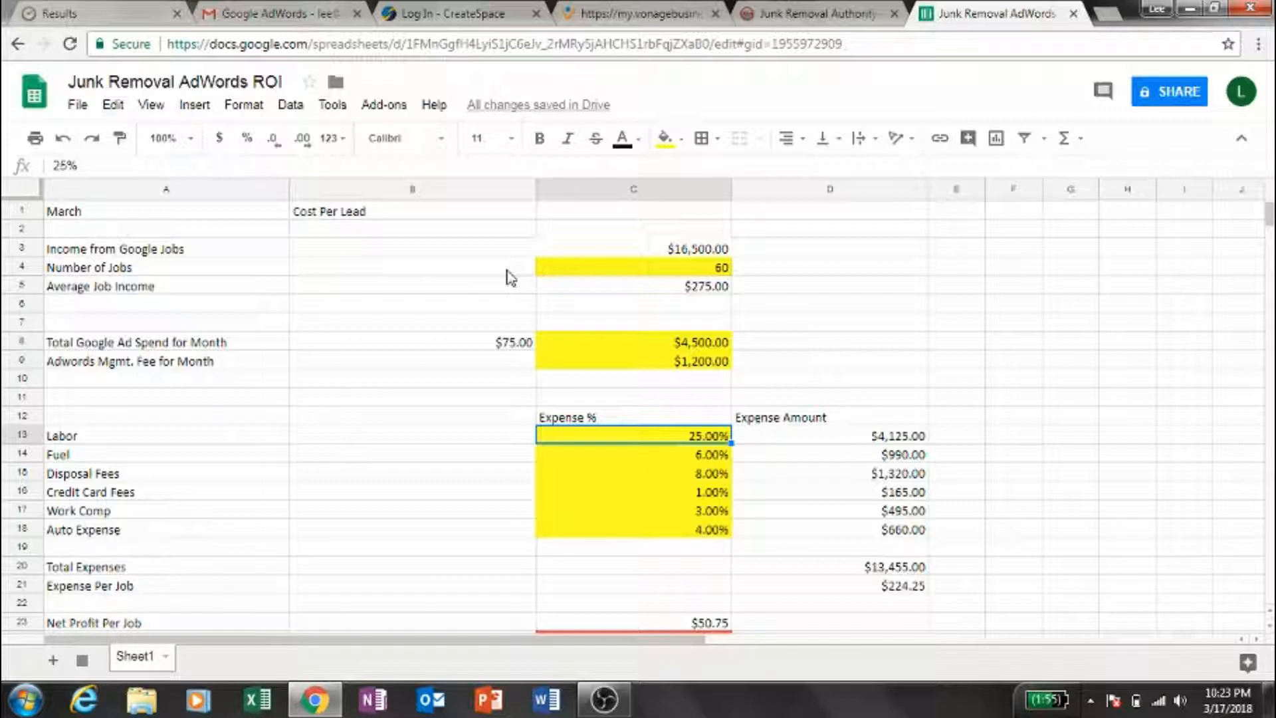
pyautogui.write('30')
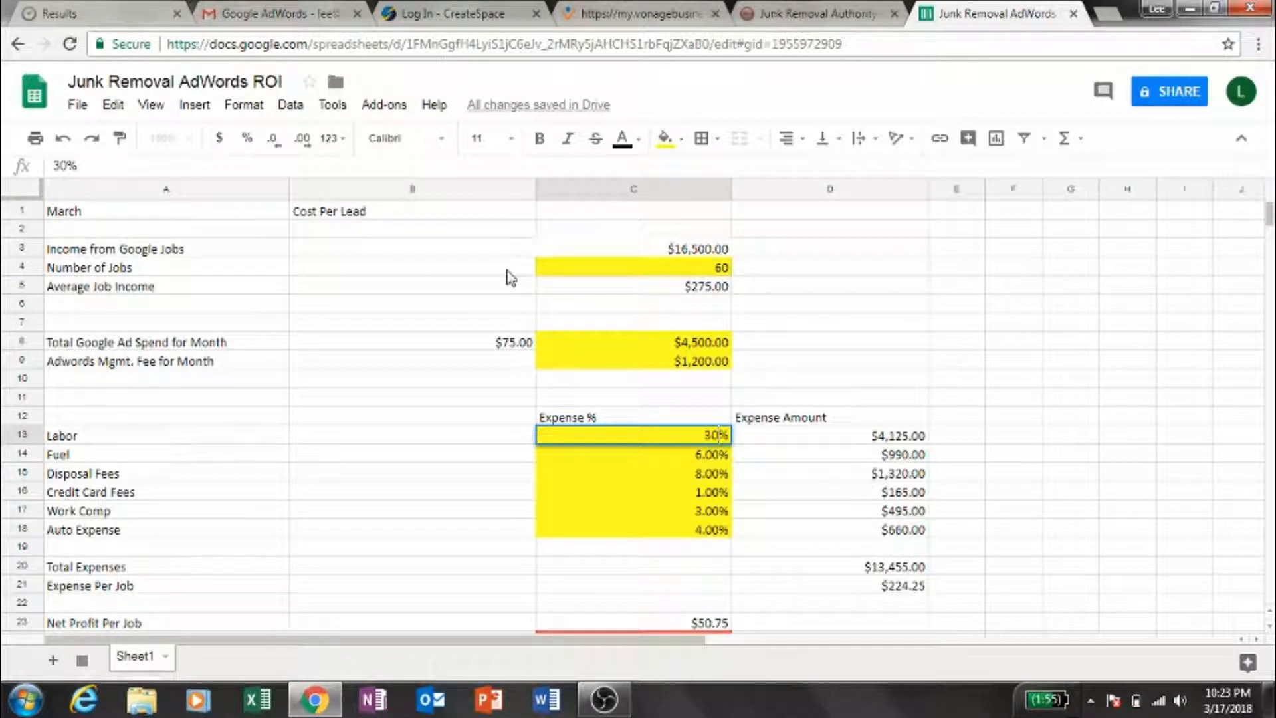
pyautogui.press('Return')
pyautogui.press('Down')
pyautogui.press('Up')
pyautogui.press('Up')
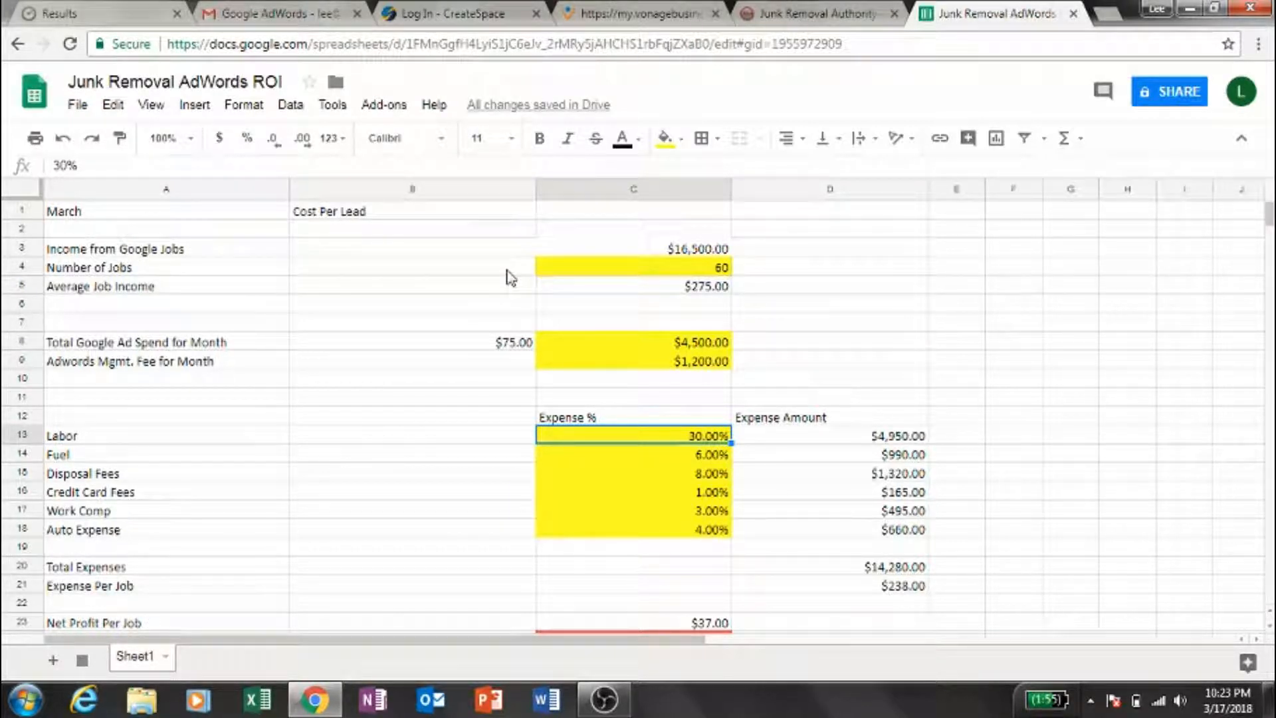
# - Check the net profit per job and the monthly profit from AdWords with labor at 30%
pyautogui.press('Down')
pyautogui.press('Down')
pyautogui.press('Up')
pyautogui.press('Up')
pyautogui.press('Down')
pyautogui.press('Down')
pyautogui.press('Down')
pyautogui.press('Down')
pyautogui.press('Down')
pyautogui.press('Down')
pyautogui.press('Down')
pyautogui.press('Down')
pyautogui.press('Down')
pyautogui.press('Down')
pyautogui.press('Down')
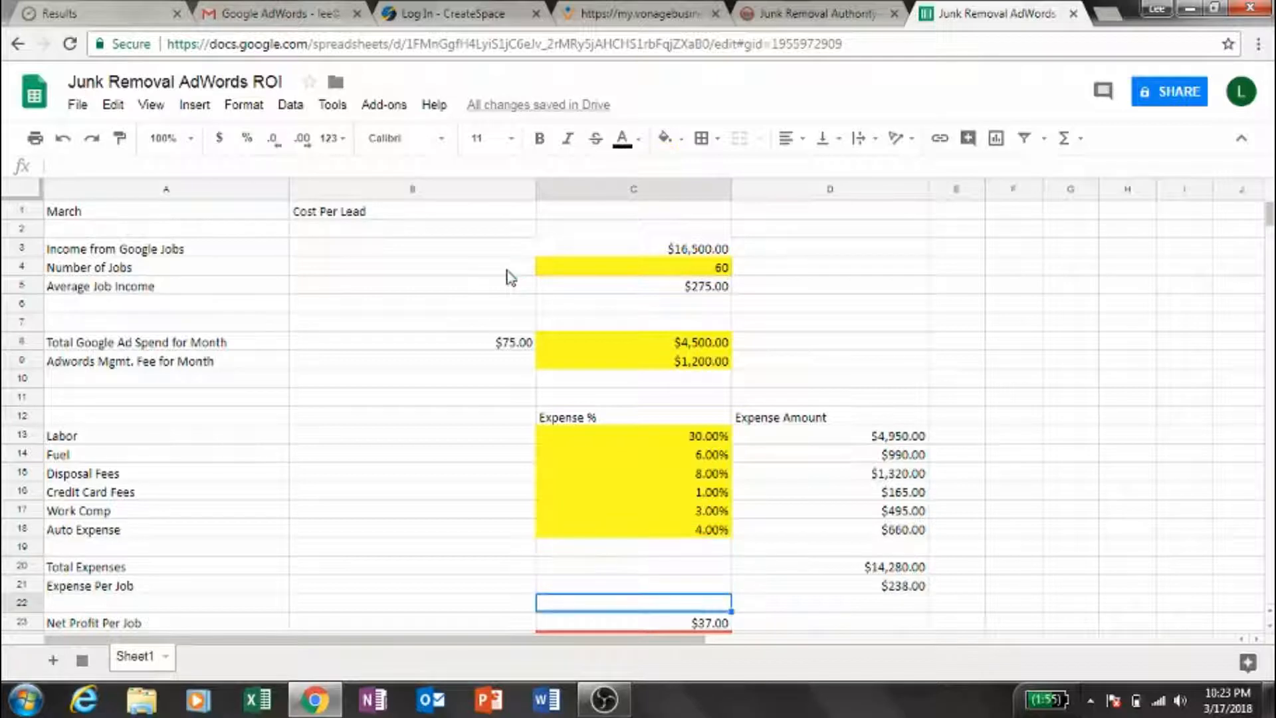
pyautogui.press('Down')
pyautogui.press('Up')
pyautogui.press('Up')
pyautogui.press('Up')
pyautogui.press('Up')
pyautogui.press('Up')
pyautogui.press('Up')
pyautogui.press('Up')
pyautogui.press('Up')
pyautogui.press('Up')
pyautogui.press('Up')
pyautogui.press('Up')
pyautogui.press('Up')
pyautogui.press('Up')
pyautogui.press('Up')
pyautogui.press('Up')
pyautogui.press('Up')
pyautogui.press('Up')
pyautogui.press('Up')
pyautogui.press('Up')
pyautogui.press('Up')
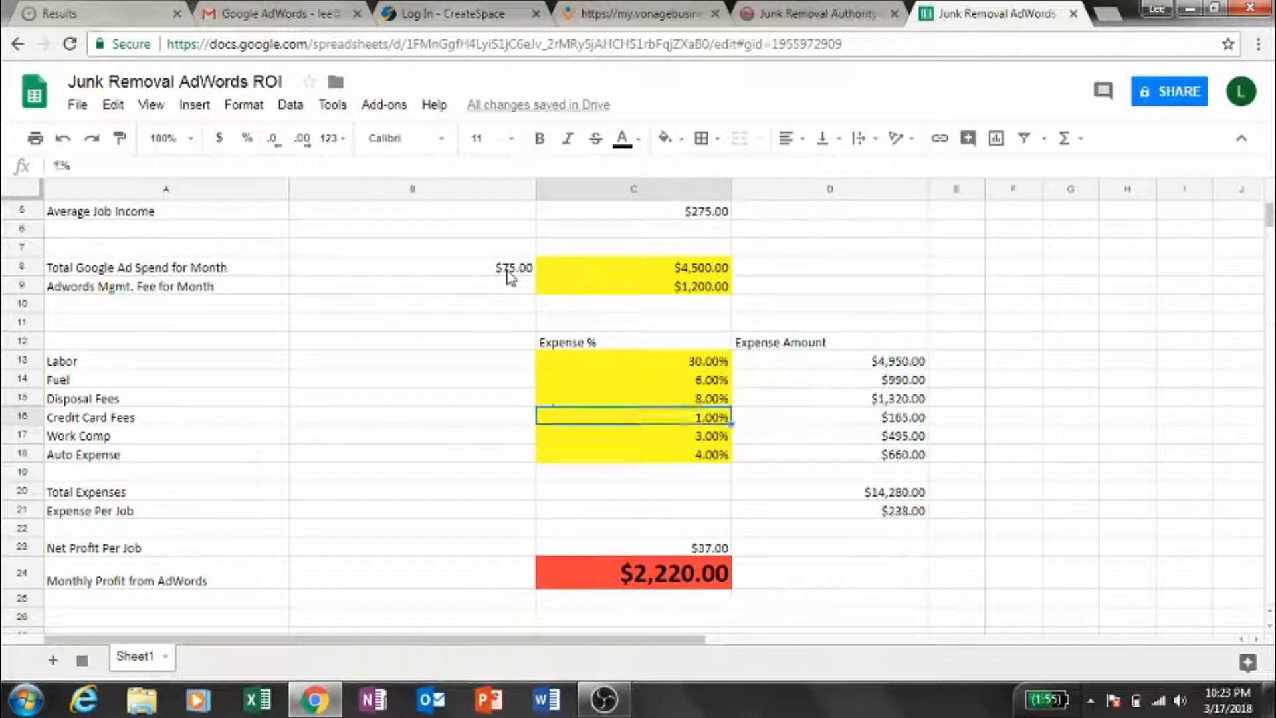
pyautogui.press('Down')
pyautogui.press('Down')
pyautogui.press('Down')
pyautogui.press('Down')
pyautogui.press('Down')
pyautogui.press('Down')
pyautogui.press('Down')
pyautogui.press('Down')
pyautogui.press('Down')
pyautogui.press('Down')
pyautogui.press('Down')
pyautogui.press('Down')
pyautogui.press('Down')
pyautogui.press('Down')
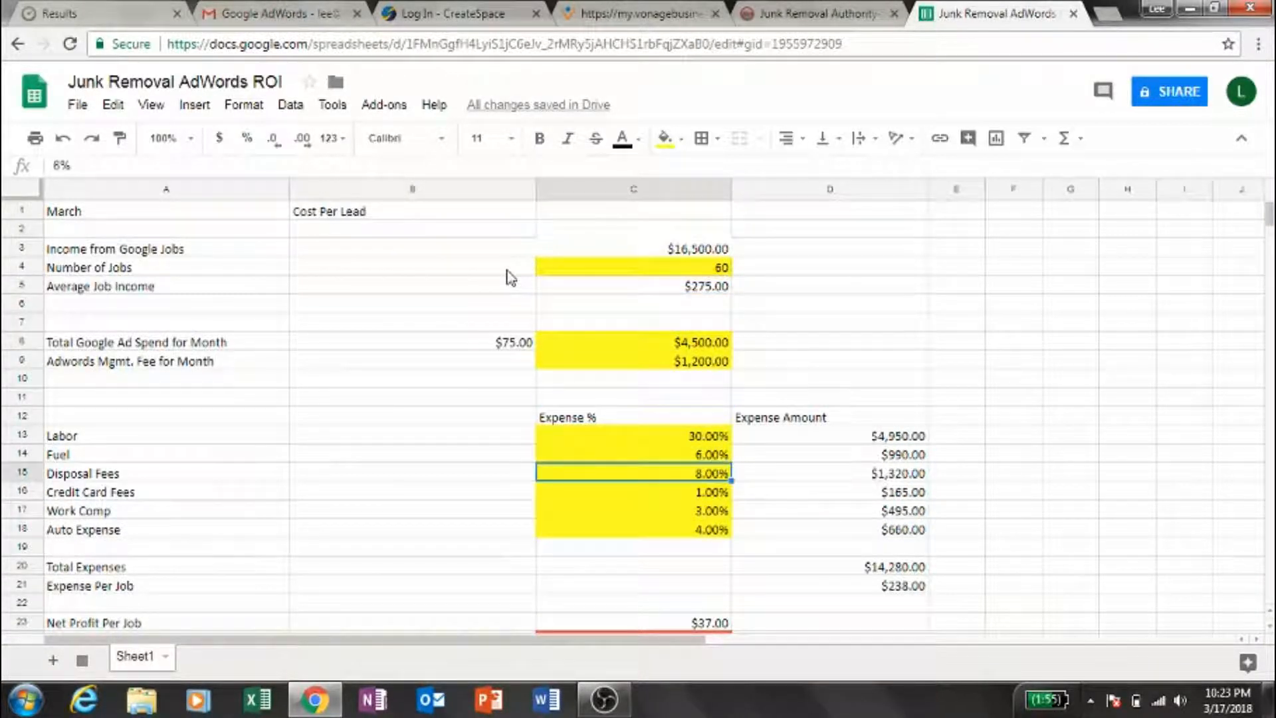
# - Set the Labor expense percentage in C13 to 25% and check the net profit per job
pyautogui.press('Up')
pyautogui.press('Up')
pyautogui.write('25')
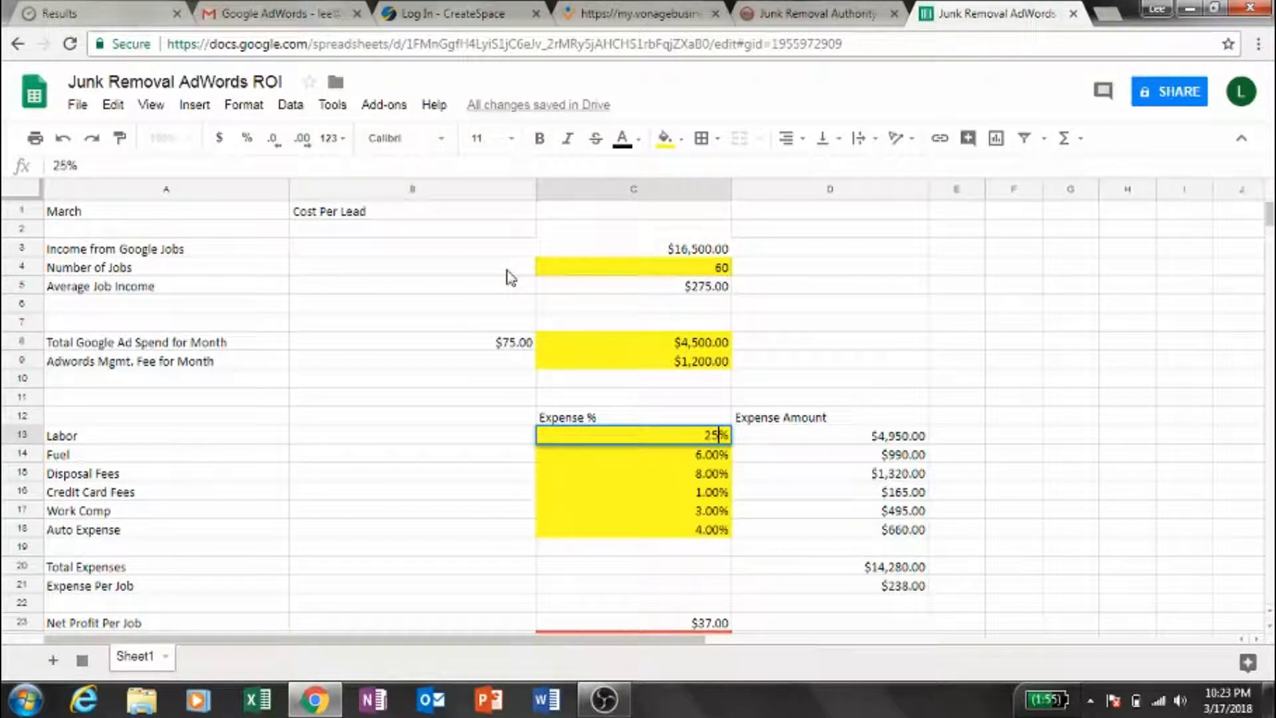
pyautogui.press('Return')
pyautogui.press('Down')
pyautogui.press('Down')
pyautogui.press('Down')
pyautogui.press('Down')
pyautogui.press('Down')
pyautogui.press('Down')
pyautogui.press('Down')
pyautogui.press('Down')
pyautogui.press('Down')
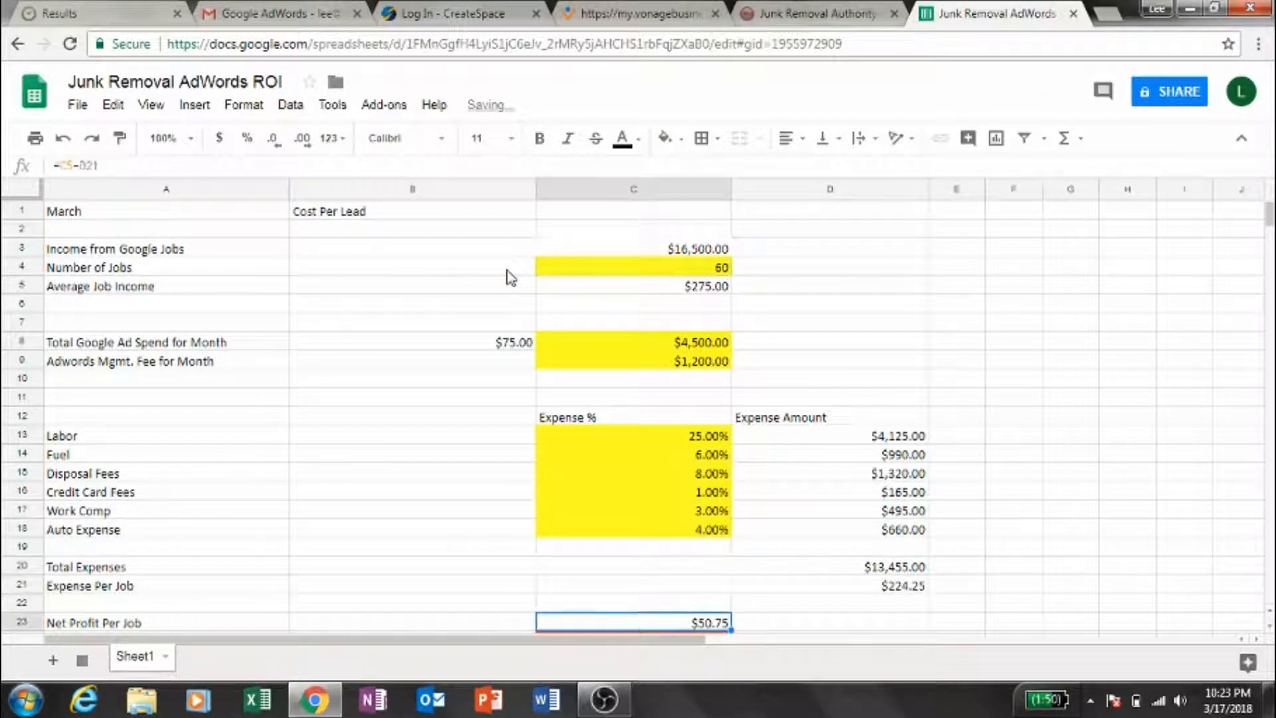
# - Clear the Work Comp percentage in C17 and check its effect on the monthly profit from AdWords
pyautogui.press('Up')
pyautogui.press('Up')
pyautogui.press('Up')
pyautogui.press('Up')
pyautogui.press('Up')
pyautogui.press('Up')
pyautogui.press('Up')
pyautogui.press('Up')
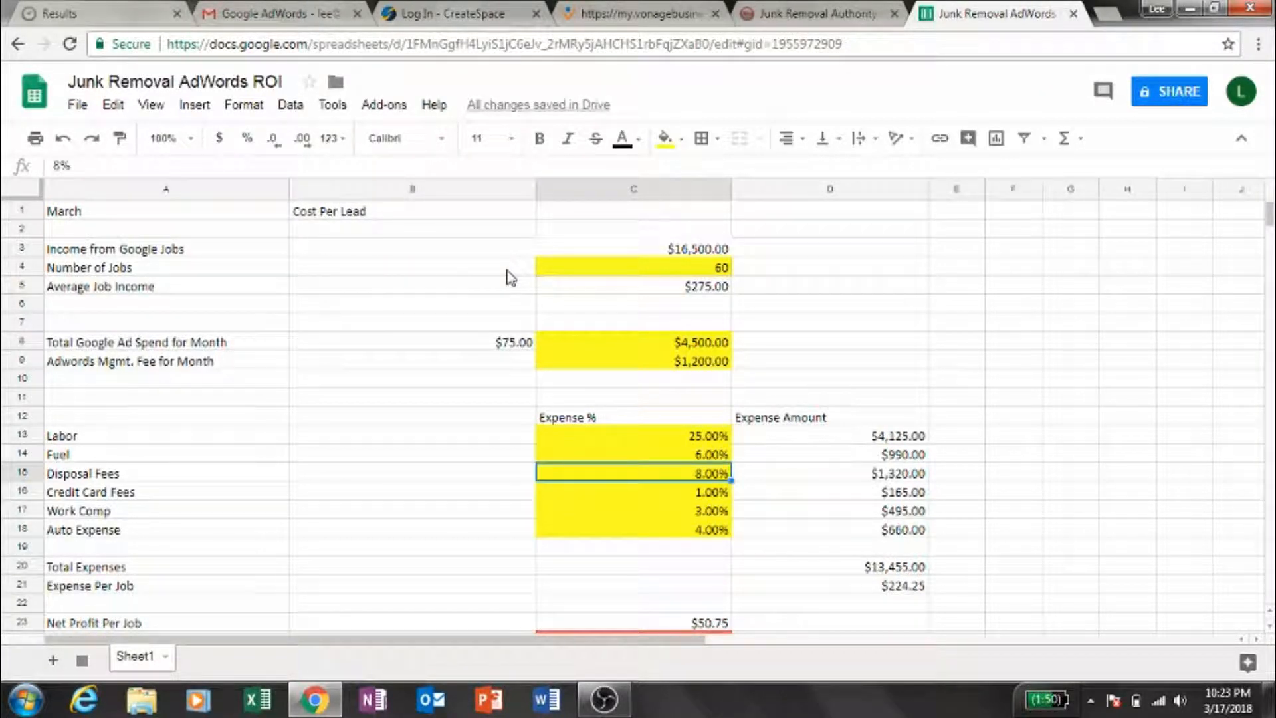
pyautogui.press('Up')
pyautogui.press('Up')
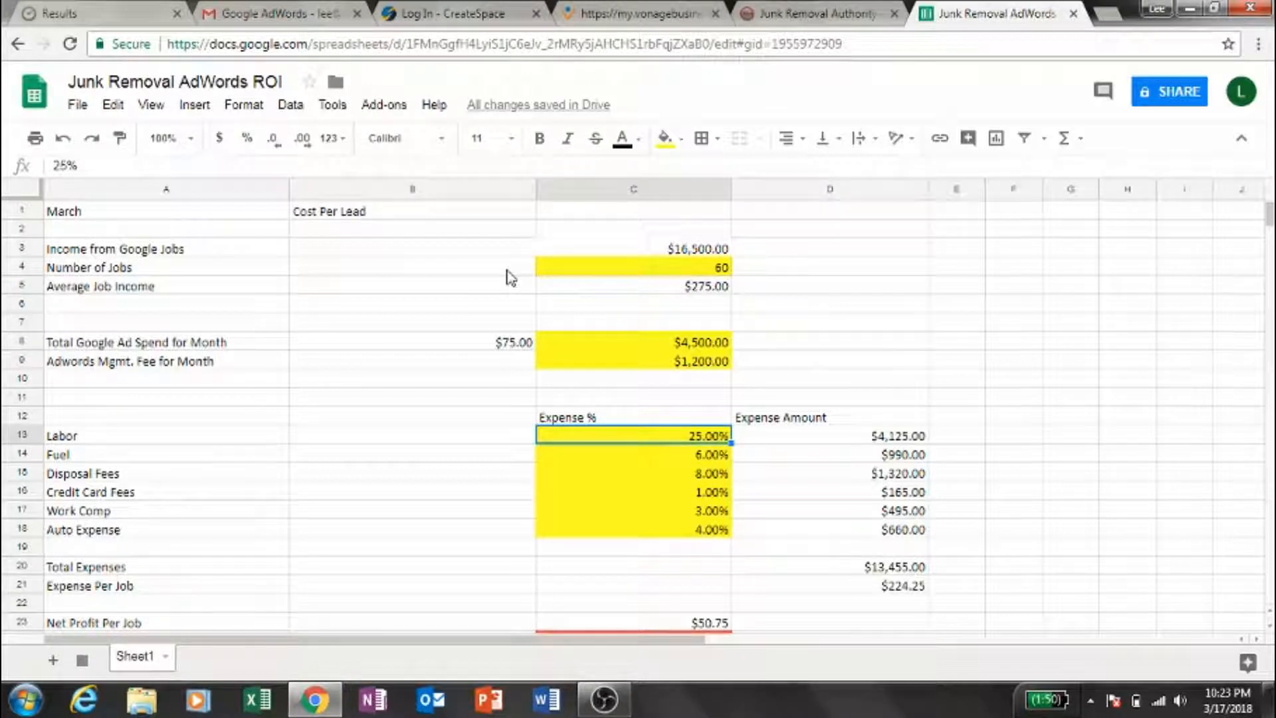
pyautogui.press('Down')
pyautogui.press('Down')
pyautogui.press('Down')
pyautogui.press('Down')
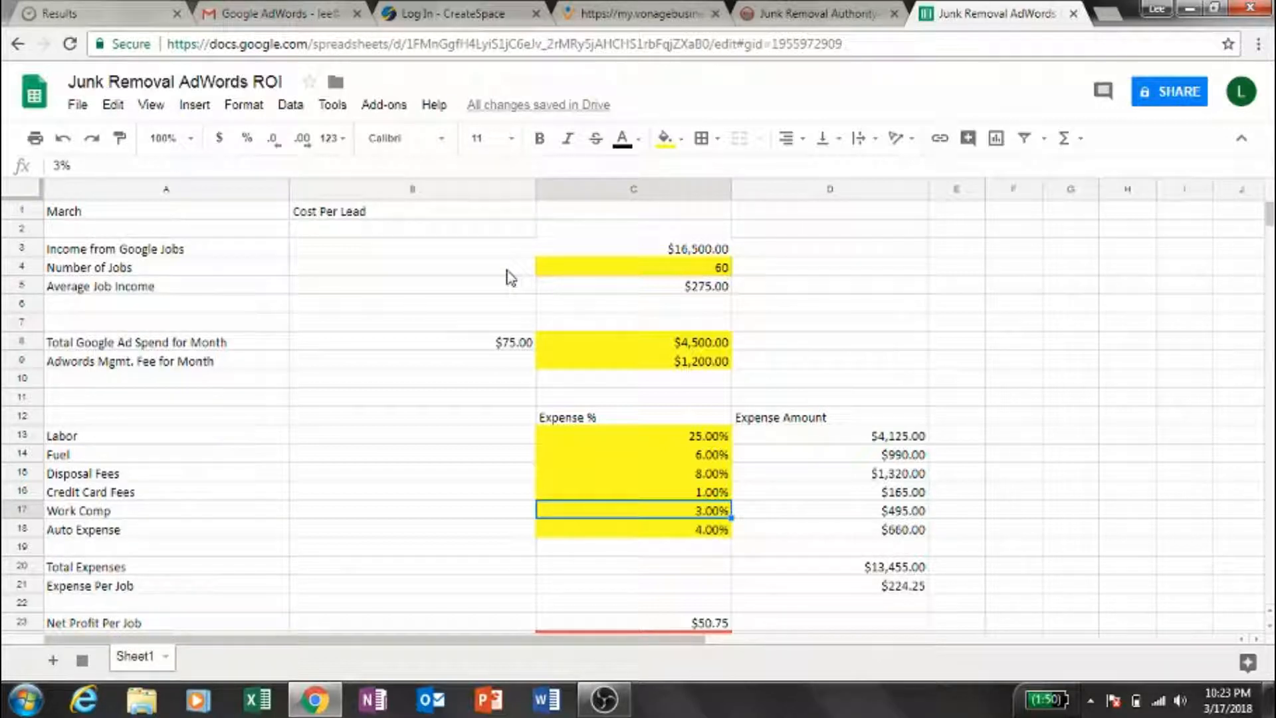
pyautogui.press('Delete')
pyautogui.press('Down')
pyautogui.press('Down')
pyautogui.press('Down')
pyautogui.press('Down')
pyautogui.press('Down')
pyautogui.press('Down')
pyautogui.press('Down')
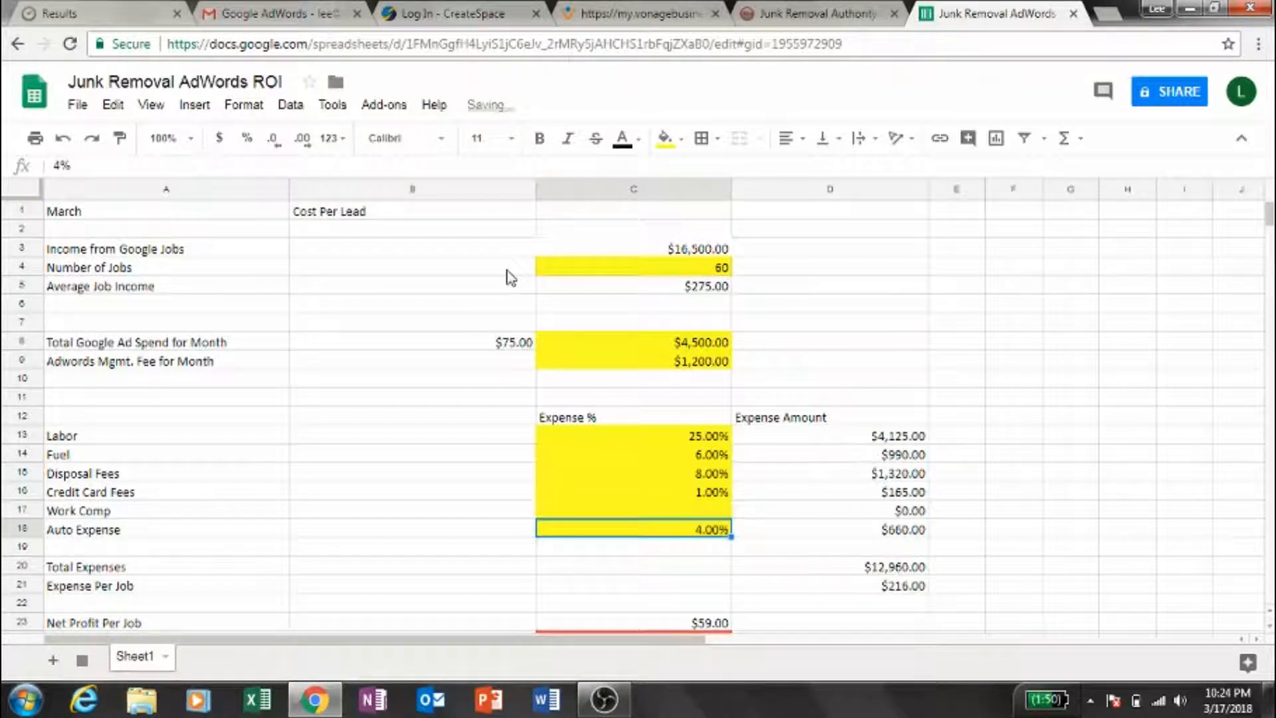
pyautogui.press('Down')
pyautogui.press('Up')
pyautogui.press('Up')
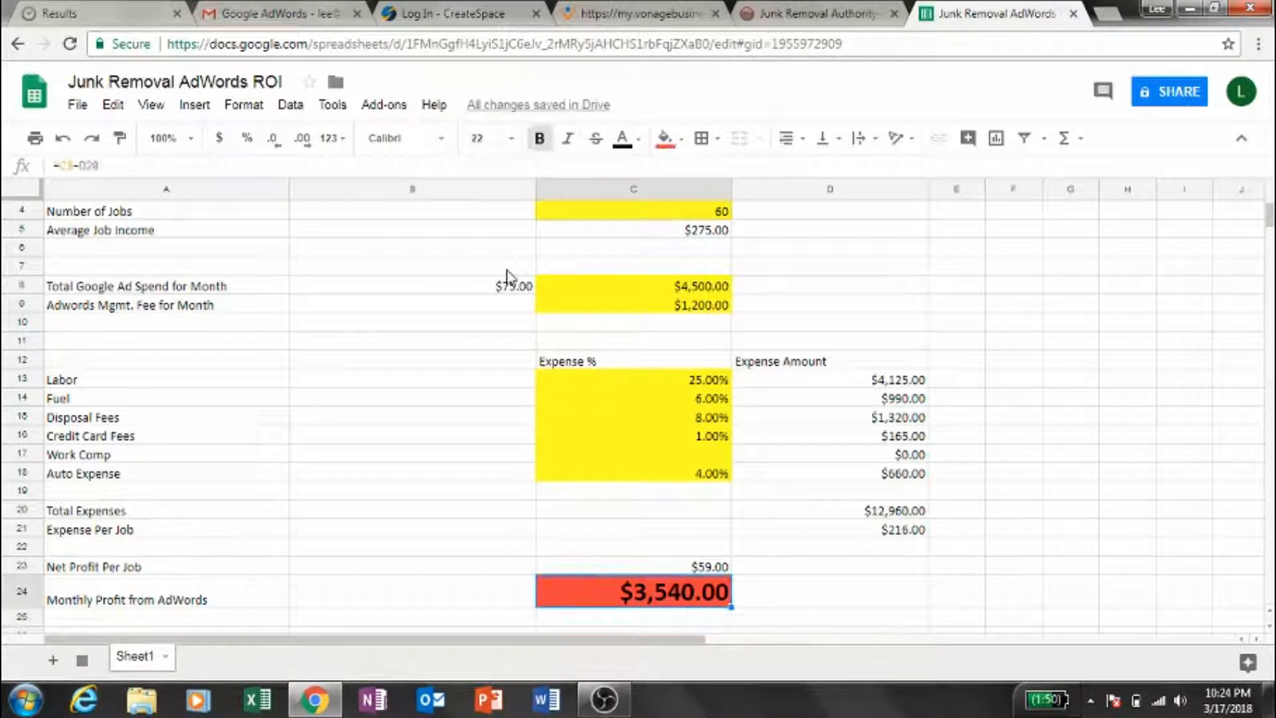
# - Enter 5% as the Work Comp expense percentage in C17
pyautogui.press('Up')
pyautogui.press('Up')
pyautogui.press('Up')
pyautogui.press('Up')
pyautogui.press('Up')
pyautogui.press('Up')
pyautogui.press('Up')
pyautogui.press('Up')
pyautogui.press('Up')
pyautogui.press('Down')
pyautogui.press('Down')
pyautogui.press('Down')
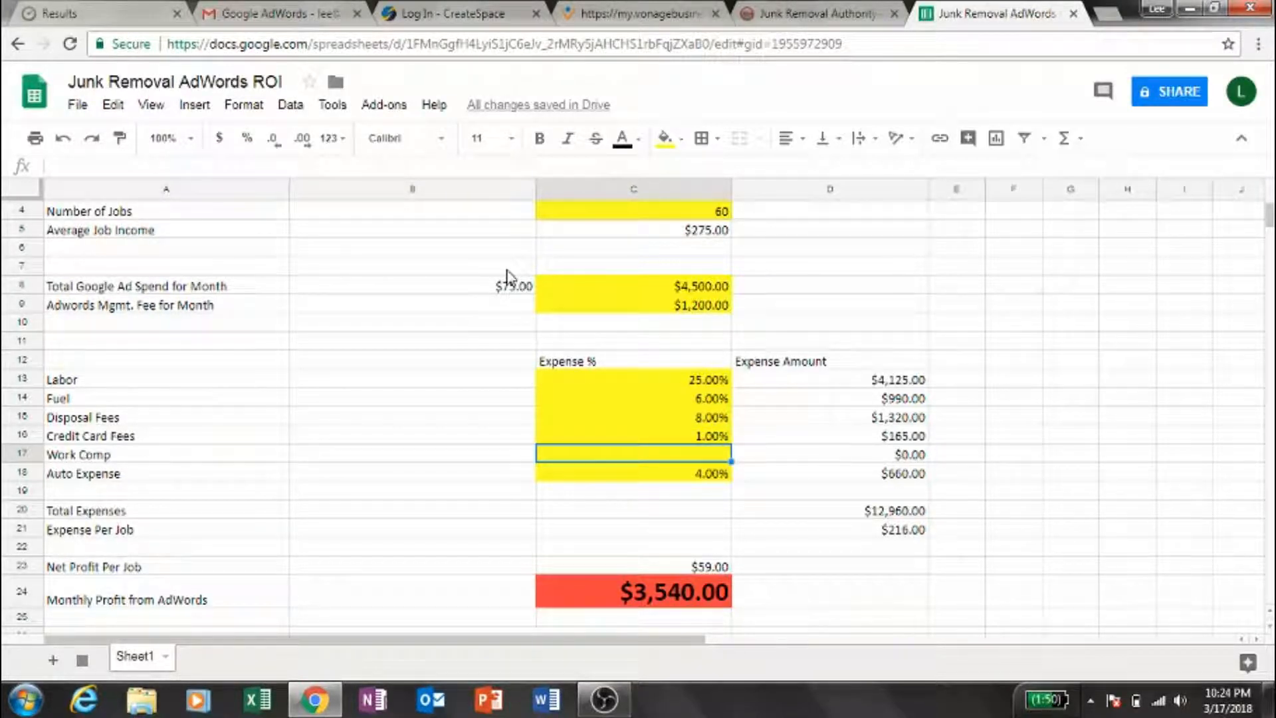
pyautogui.write('5%')
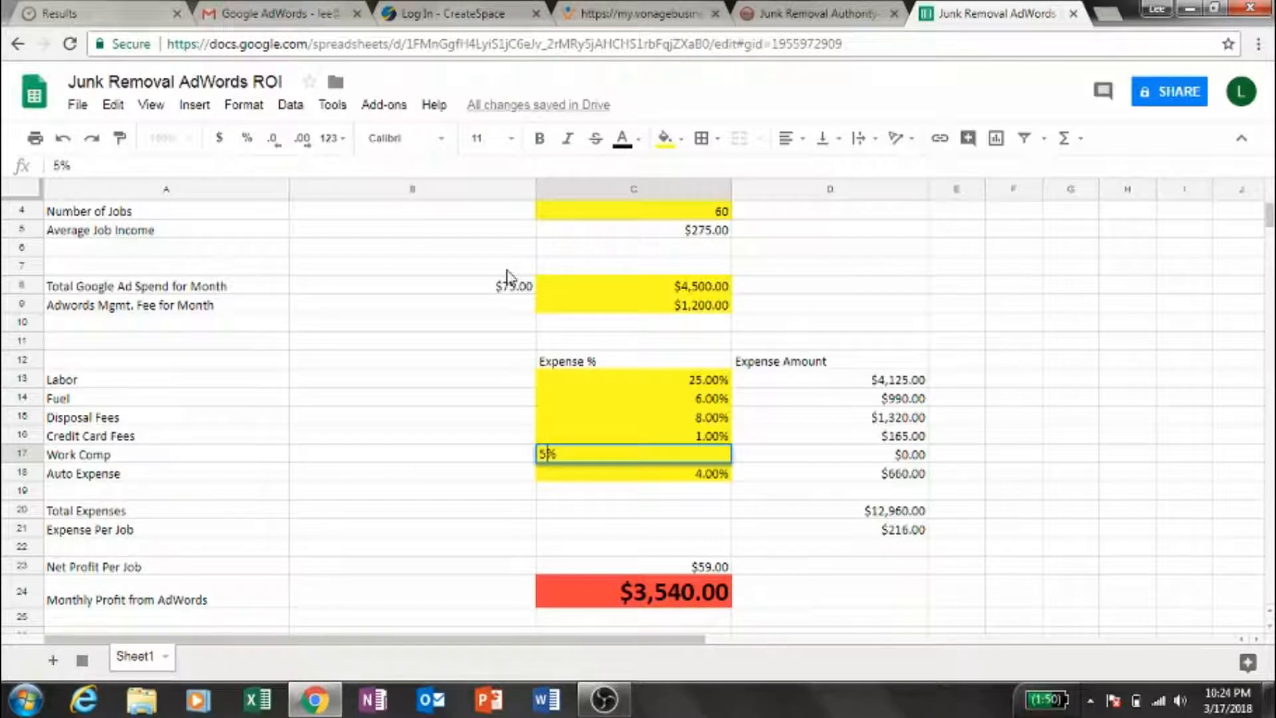
pyautogui.press('Return')
pyautogui.press('Down')
pyautogui.press('Down')
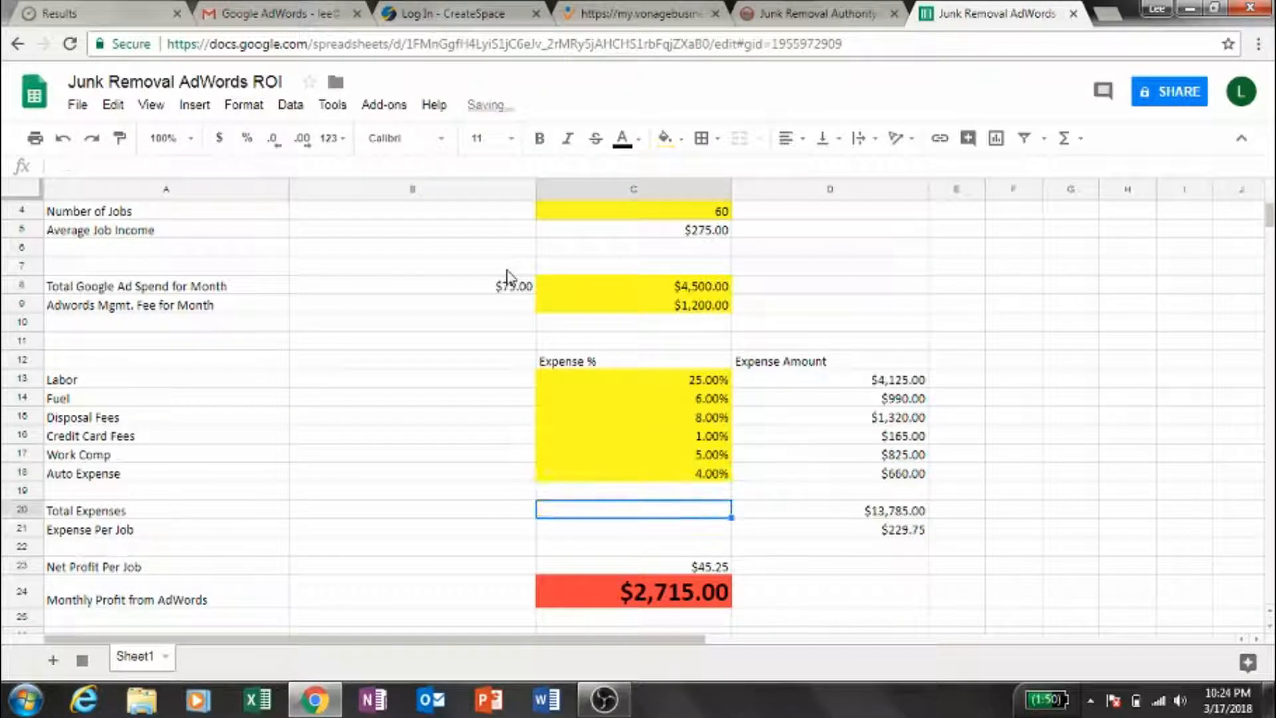
pyautogui.press('Up')
pyautogui.press('Up')
pyautogui.press('Up')
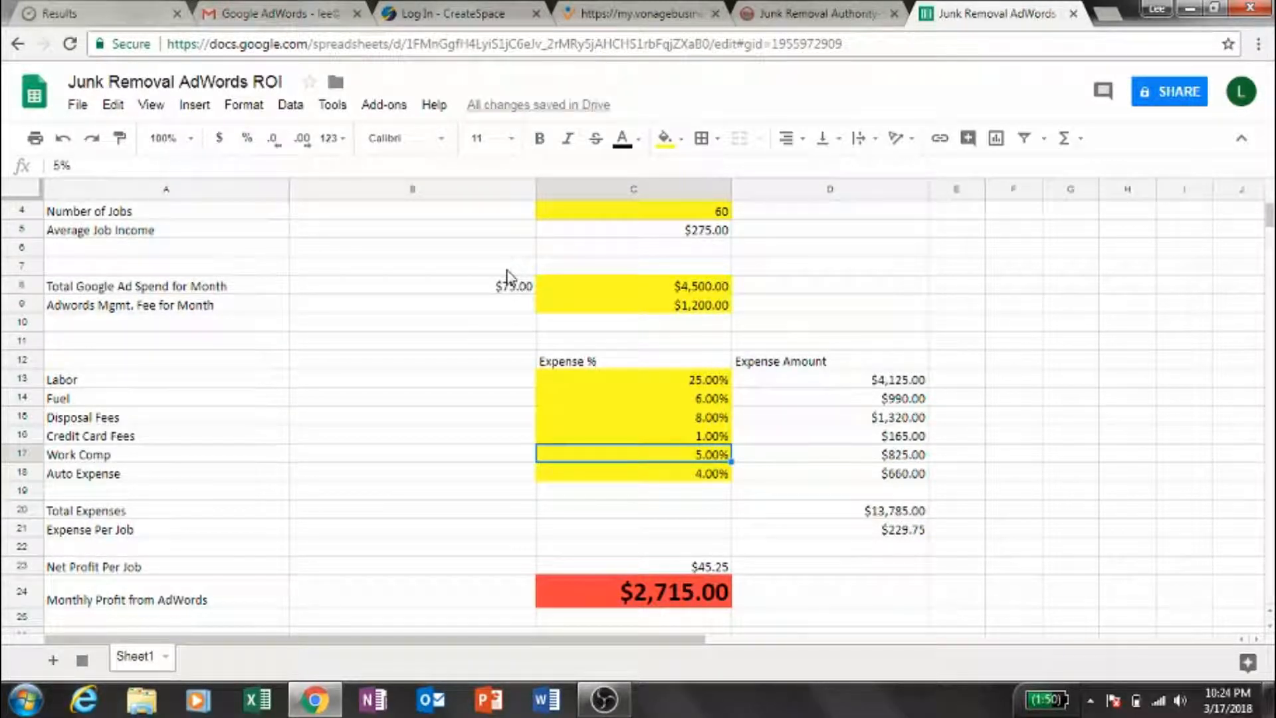
# - Check the total expenses, net profit per job and monthly profit with Work Comp at 5%
pyautogui.press('Down')
pyautogui.press('Down')
pyautogui.press('Down')
# - Set the Number of Jobs in C4 to 90
pyautogui.press('Down')
pyautogui.press('Down')
pyautogui.press('Up')
pyautogui.press('Up')
pyautogui.press('Up')
pyautogui.press('Up')
pyautogui.press('Up')
pyautogui.press('Up')
pyautogui.press('Up')
pyautogui.press('Up')
pyautogui.press('Up')
pyautogui.press('Up')
pyautogui.press('Up')
pyautogui.press('Up')
pyautogui.press('Up')
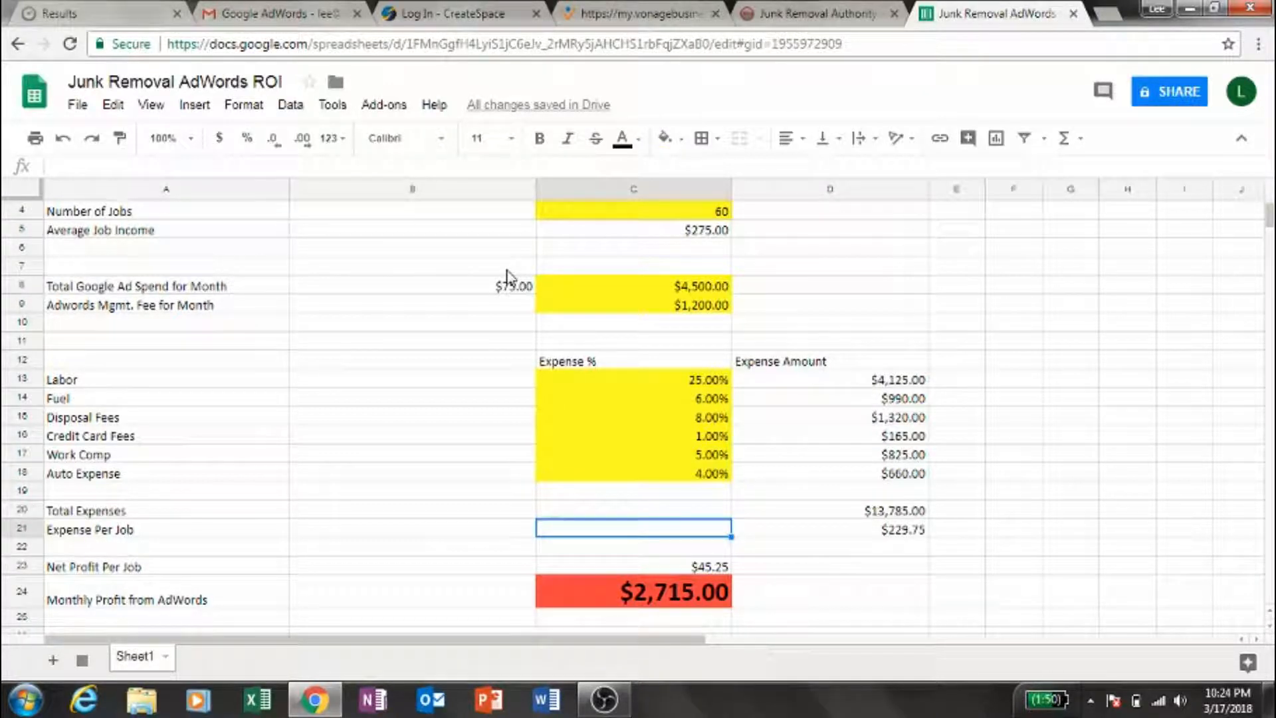
pyautogui.press('Up')
pyautogui.press('Up')
pyautogui.press('Up')
pyautogui.press('Up')
pyautogui.press('Up')
pyautogui.press('Up')
pyautogui.press('Up')
pyautogui.press('Up')
pyautogui.press('Down')
pyautogui.press('Down')
pyautogui.press('Down')
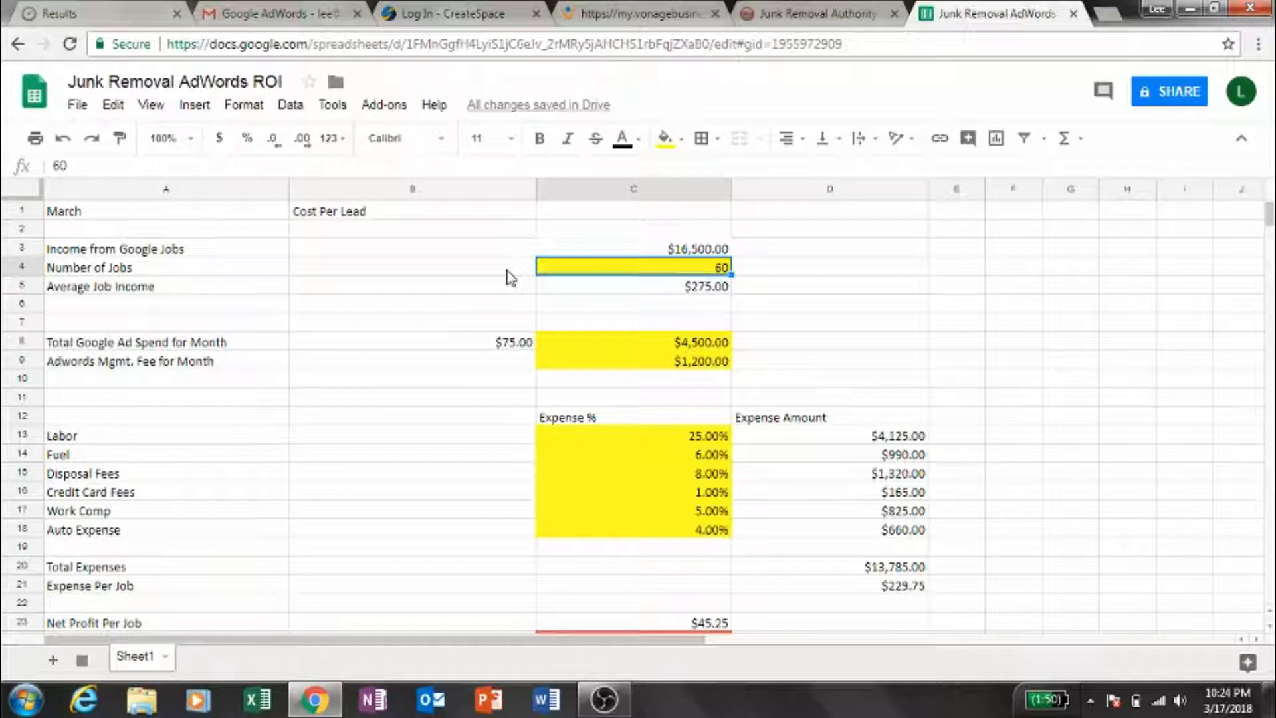
pyautogui.press('Left')
pyautogui.press('Left')
pyautogui.press('Right')
pyautogui.press('Right')
pyautogui.press('Right')
pyautogui.press('Left')
pyautogui.write('90')
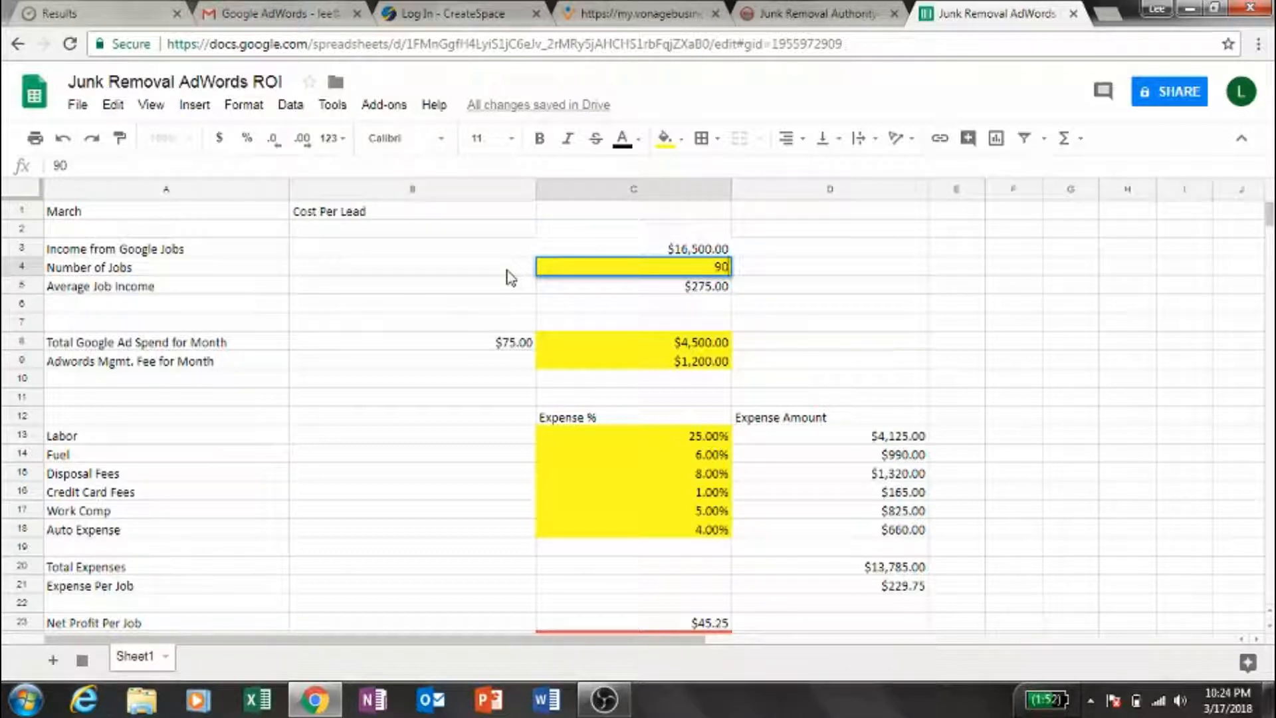
pyautogui.press('Return')
# - Raise the Labor expense percentage in C13 to 30% for the 90-job scenario
pyautogui.press('Down')
pyautogui.press('Down')
pyautogui.press('Down')
pyautogui.press('Down')
pyautogui.press('Down')
pyautogui.press('Down')
pyautogui.press('Down')
pyautogui.press('Down')
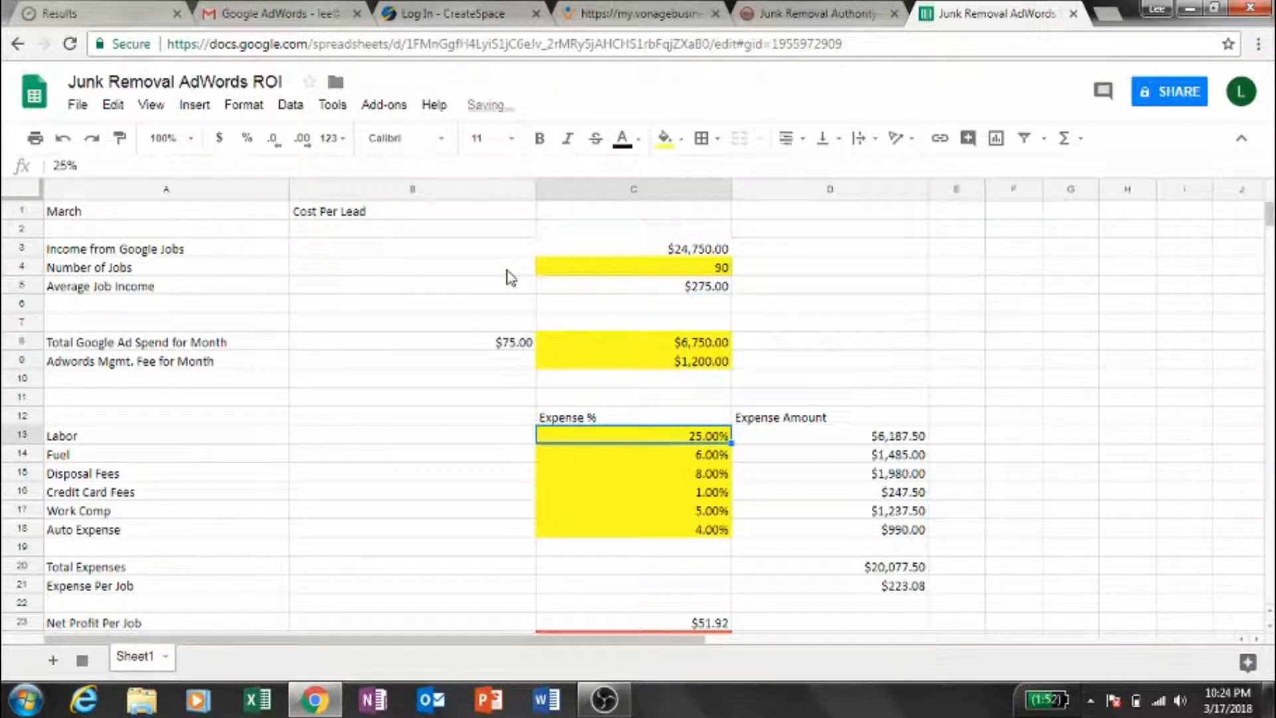
pyautogui.write('30')
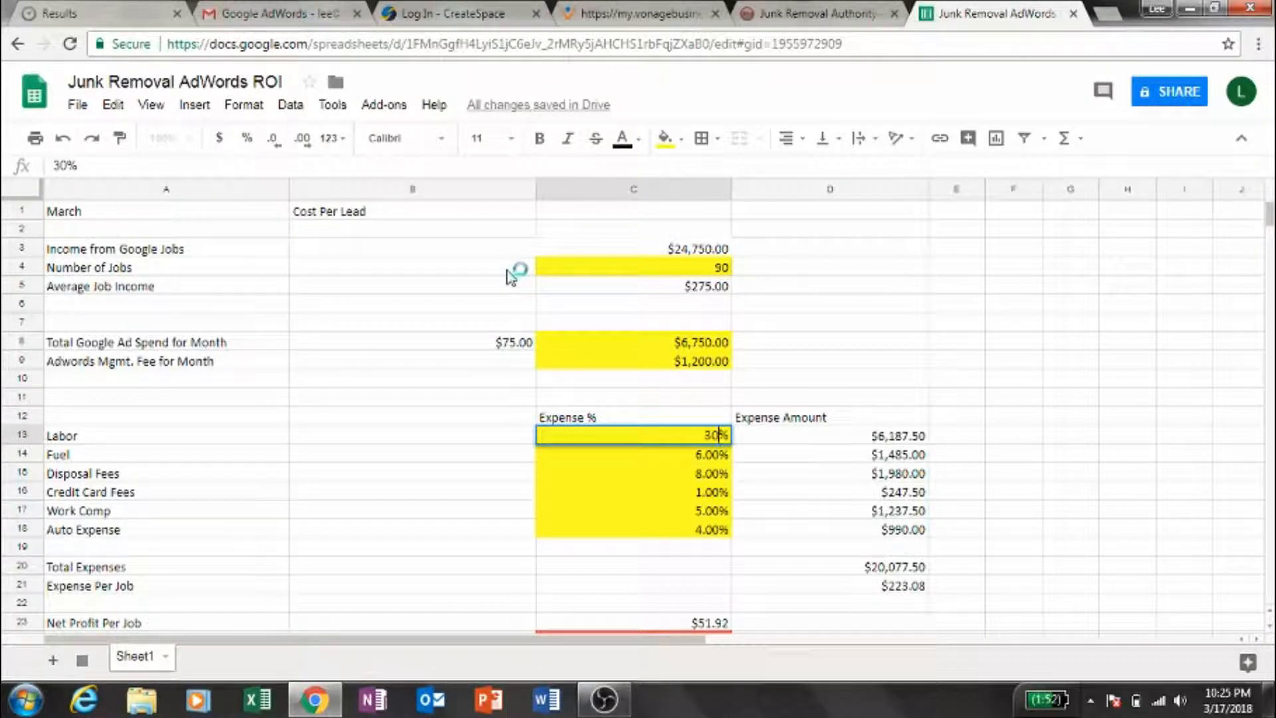
pyautogui.press('Return')
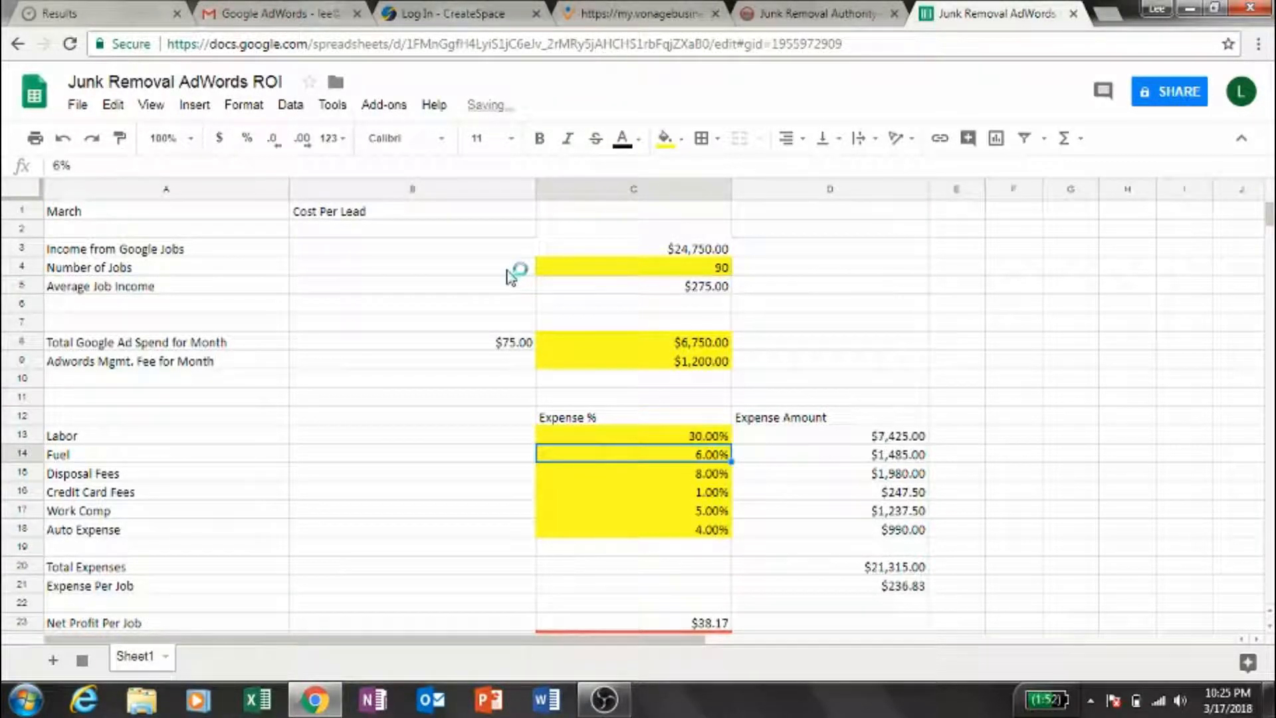
# - Review the income, number of jobs and expense percentages of the 90-job scenario
pyautogui.press('Up')
pyautogui.press('Up')
pyautogui.press('Up')
pyautogui.press('Up')
pyautogui.press('Up')
pyautogui.press('Up')
pyautogui.press('Up')
pyautogui.press('Up')
pyautogui.press('Up')
pyautogui.press('Up')
pyautogui.press('Up')
pyautogui.press('Up')
pyautogui.press('Down')
pyautogui.press('Down')
pyautogui.press('Down')
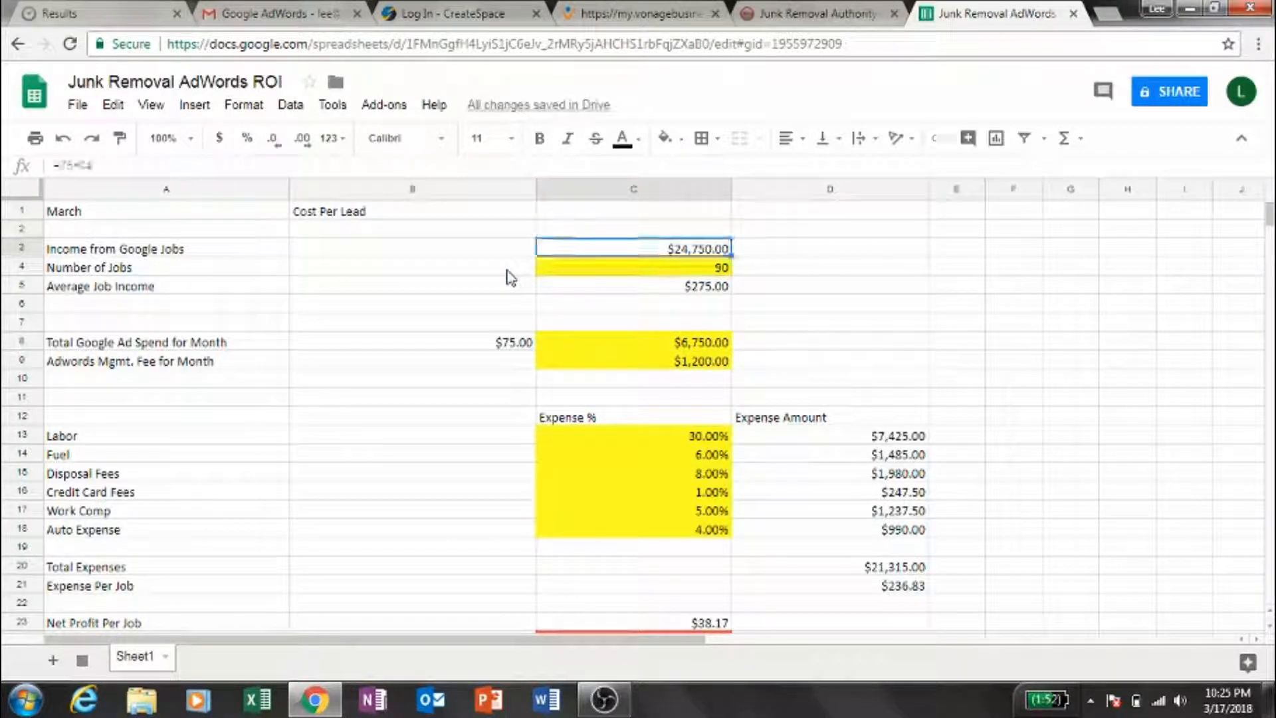
pyautogui.press('Up')
pyautogui.press('Up')
pyautogui.press('Down')
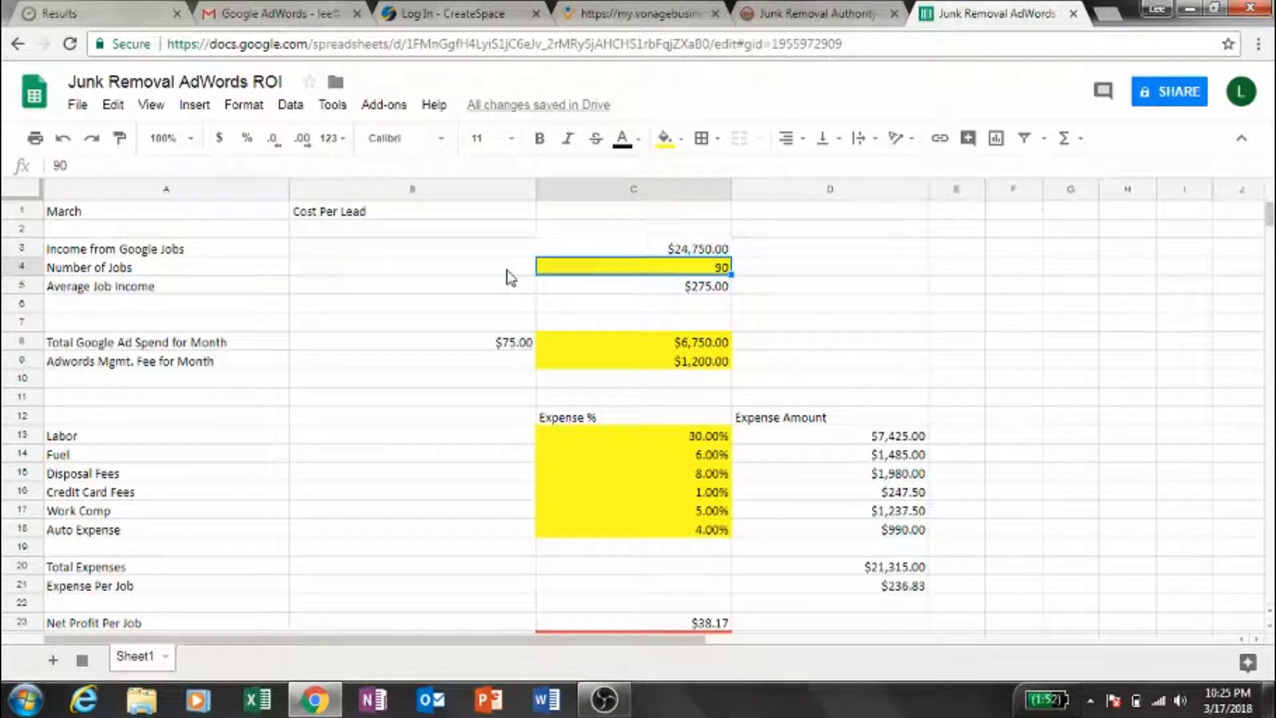
pyautogui.press('Down')
pyautogui.press('Down')
pyautogui.press('Down')
pyautogui.press('Down')
pyautogui.press('Down')
pyautogui.press('Down')
pyautogui.press('Down')
pyautogui.press('Down')
pyautogui.press('Down')
pyautogui.press('Down')
pyautogui.press('Down')
pyautogui.press('Down')
pyautogui.press('Down')
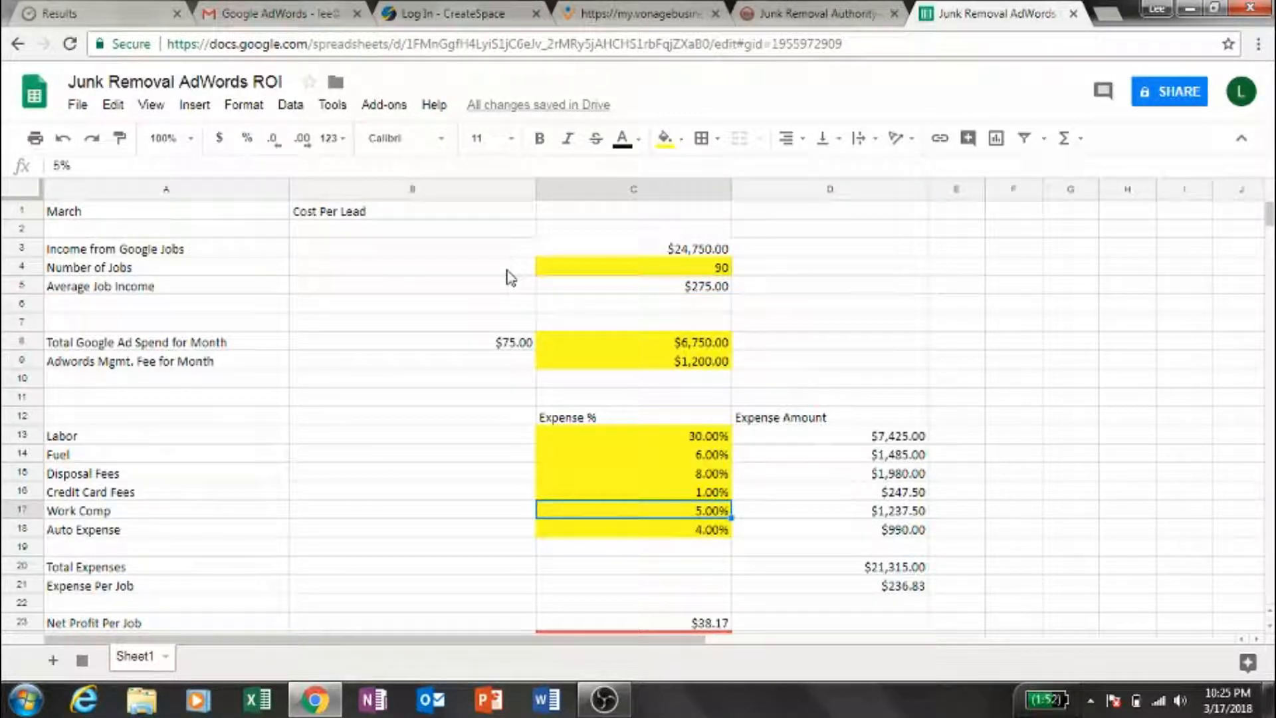
pyautogui.press('Up')
pyautogui.press('Up')
pyautogui.press('Up')
pyautogui.press('Up')
pyautogui.press('Up')
pyautogui.press('Up')
pyautogui.press('Up')
pyautogui.press('Up')
pyautogui.press('Up')
pyautogui.press('Up')
pyautogui.press('Up')
pyautogui.press('Up')
pyautogui.press('Up')
pyautogui.press('Up')
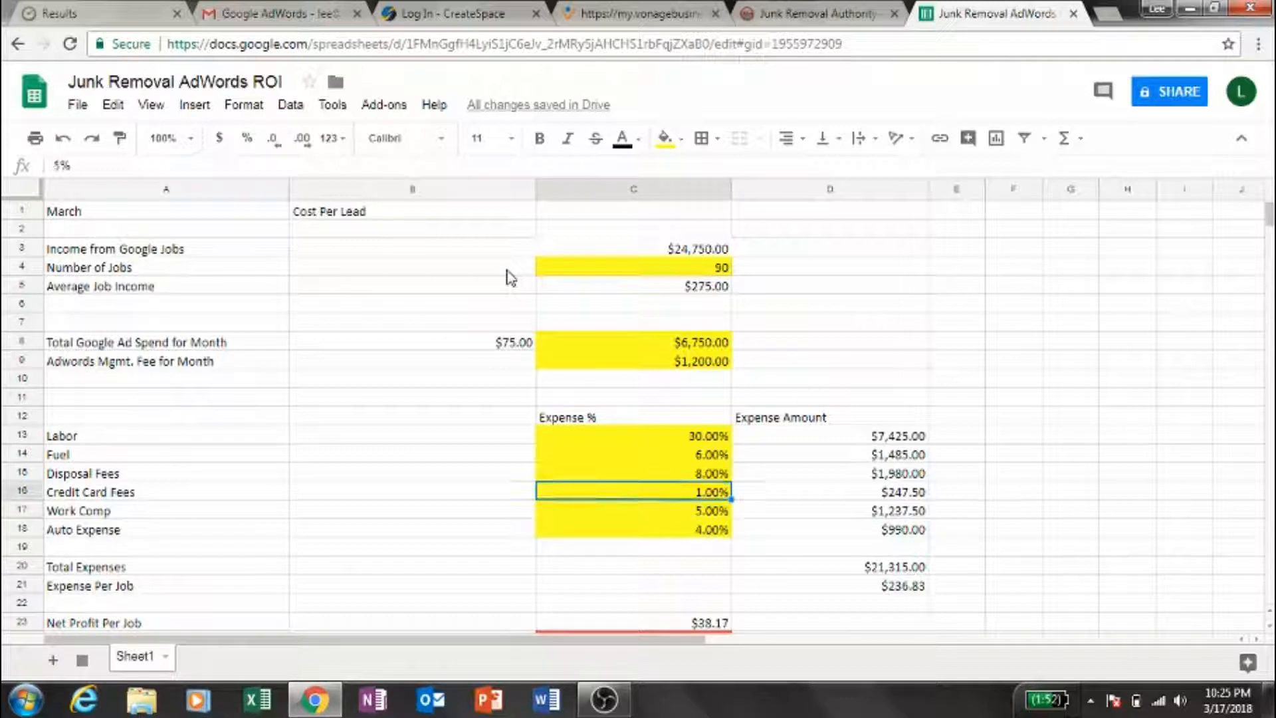
pyautogui.press('Down')
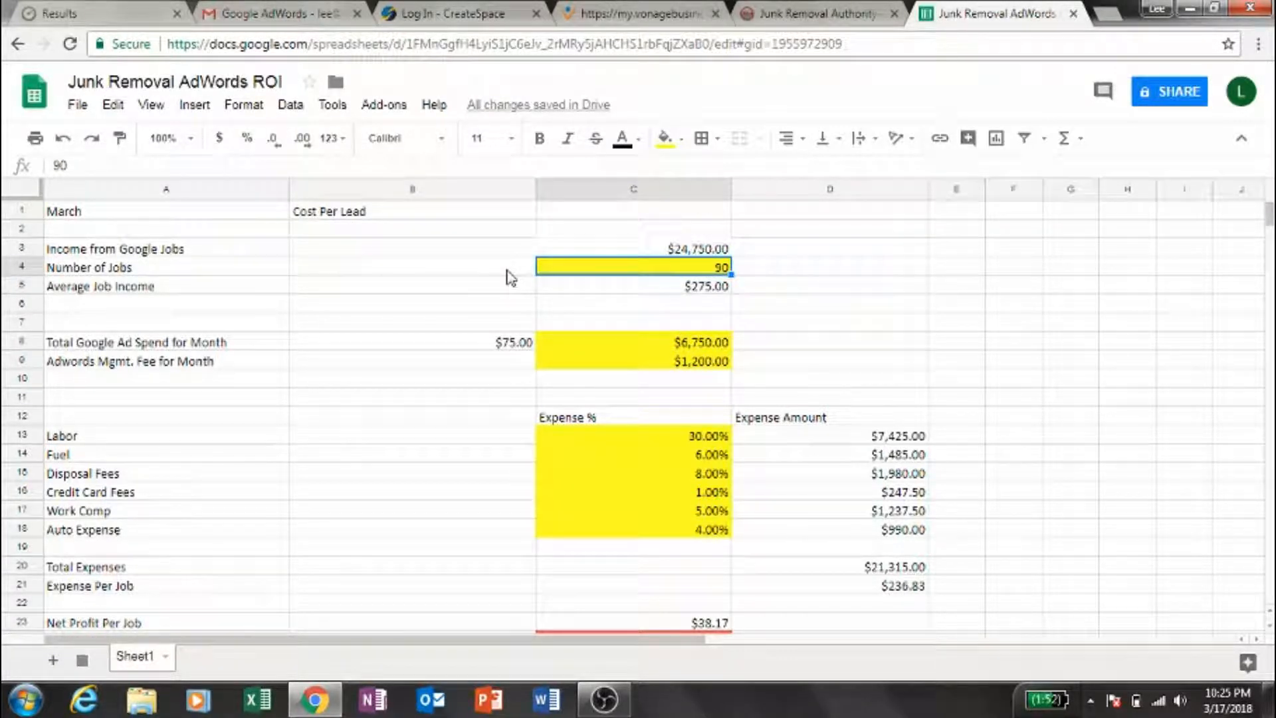
# - Check the net profit per job and the monthly profit from AdWords at 90 jobs and 30% labor
pyautogui.press('Down')
pyautogui.press('Down')
pyautogui.press('Down')
pyautogui.press('Down')
pyautogui.press('Down')
pyautogui.press('Down')
pyautogui.press('Down')
pyautogui.press('Down')
pyautogui.press('Down')
pyautogui.press('Down')
pyautogui.press('Down')
pyautogui.press('Down')
pyautogui.press('Down')
pyautogui.press('Down')
pyautogui.press('Down')
pyautogui.press('Down')
pyautogui.press('Down')
pyautogui.press('Down')
pyautogui.press('Down')
pyautogui.press('Down')
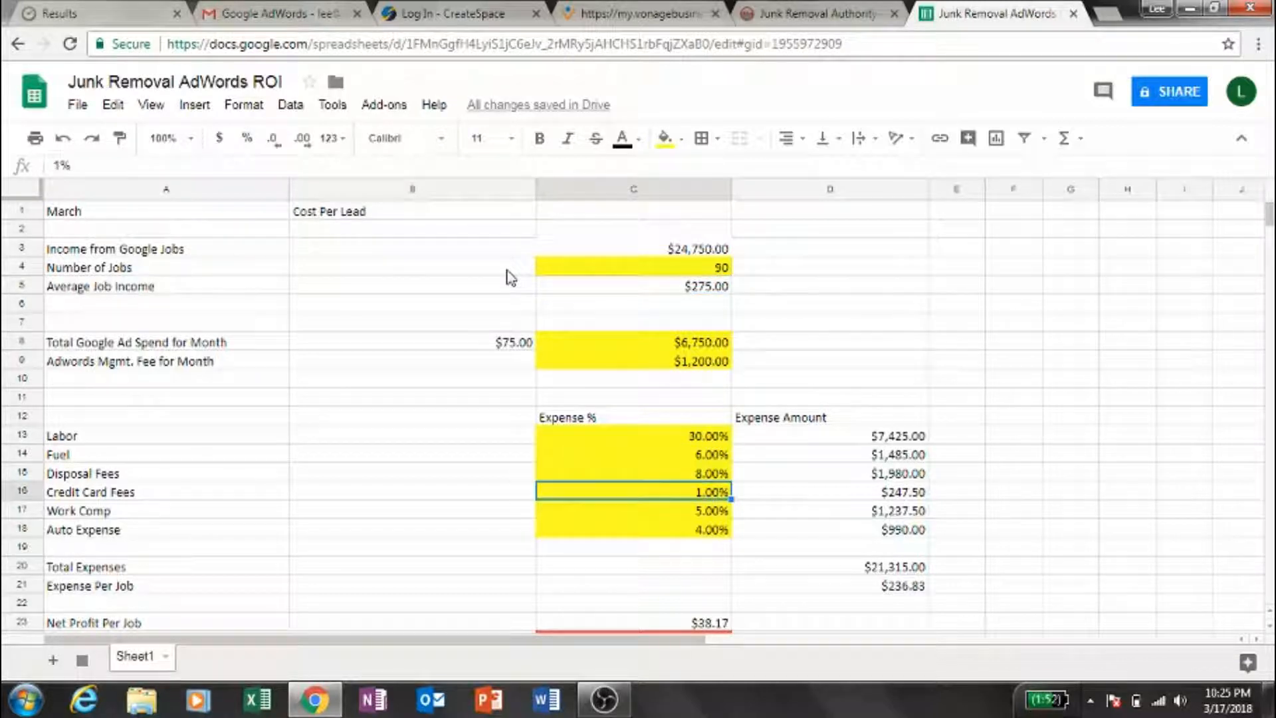
pyautogui.press('Down')
pyautogui.press('Down')
pyautogui.press('Down')
pyautogui.press('Down')
pyautogui.press('Up')
pyautogui.press('Up')
pyautogui.press('Up')
pyautogui.press('Up')
pyautogui.press('Up')
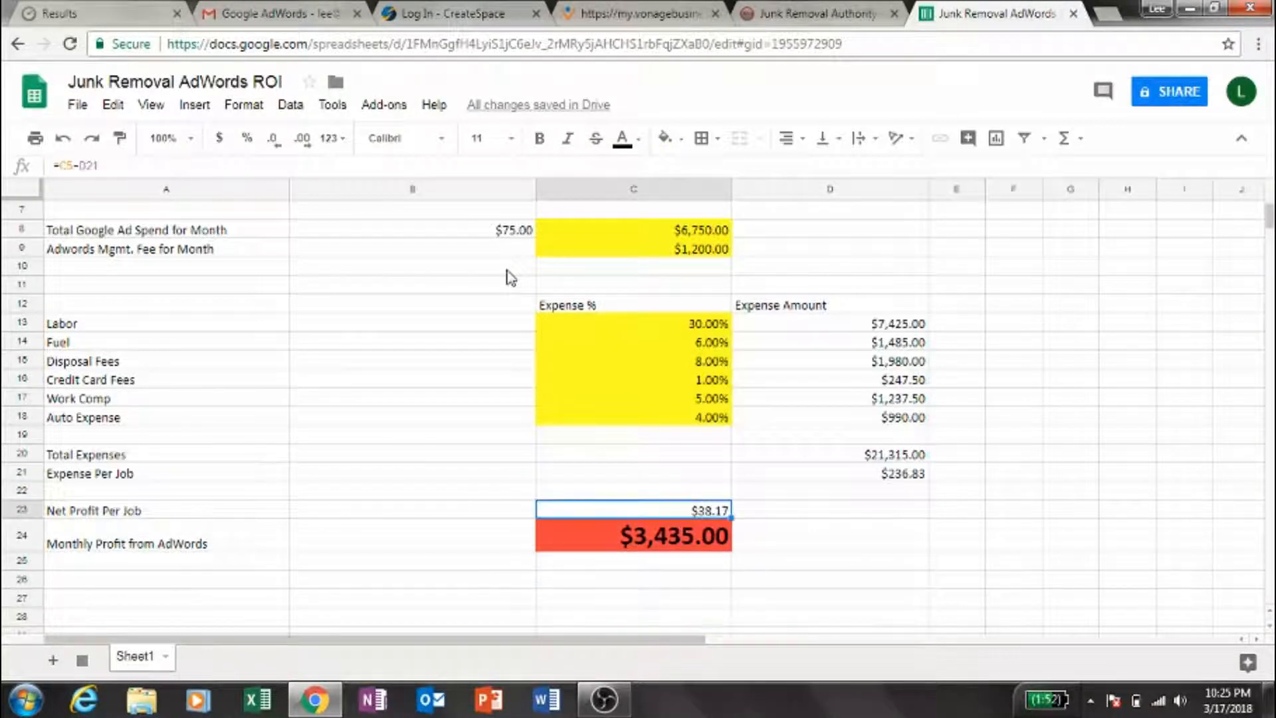
# - Return the Labor expense percentage in C13 to 25% with the Number of Jobs at 90
pyautogui.press('Up')
pyautogui.press('Up')
pyautogui.press('Up')
pyautogui.press('Up')
pyautogui.press('Up')
pyautogui.press('Up')
pyautogui.press('Up')
pyautogui.press('Up')
pyautogui.press('Up')
pyautogui.press('Up')
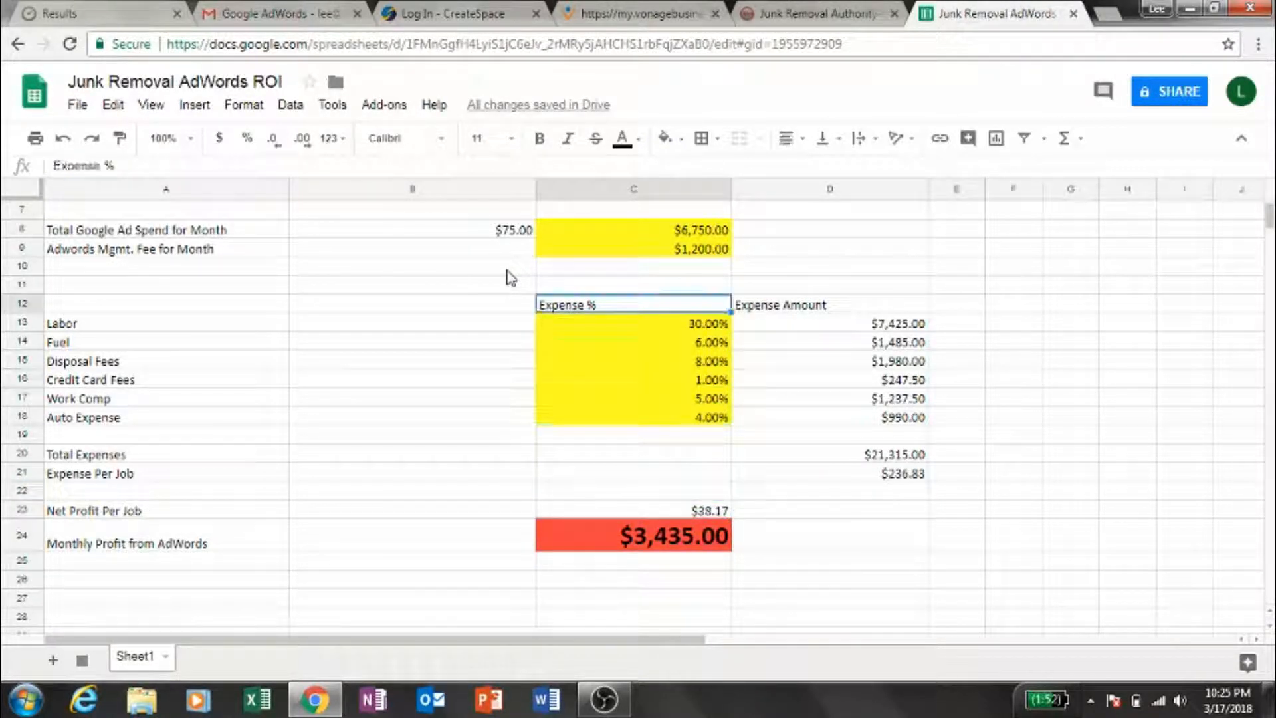
pyautogui.press('Down')
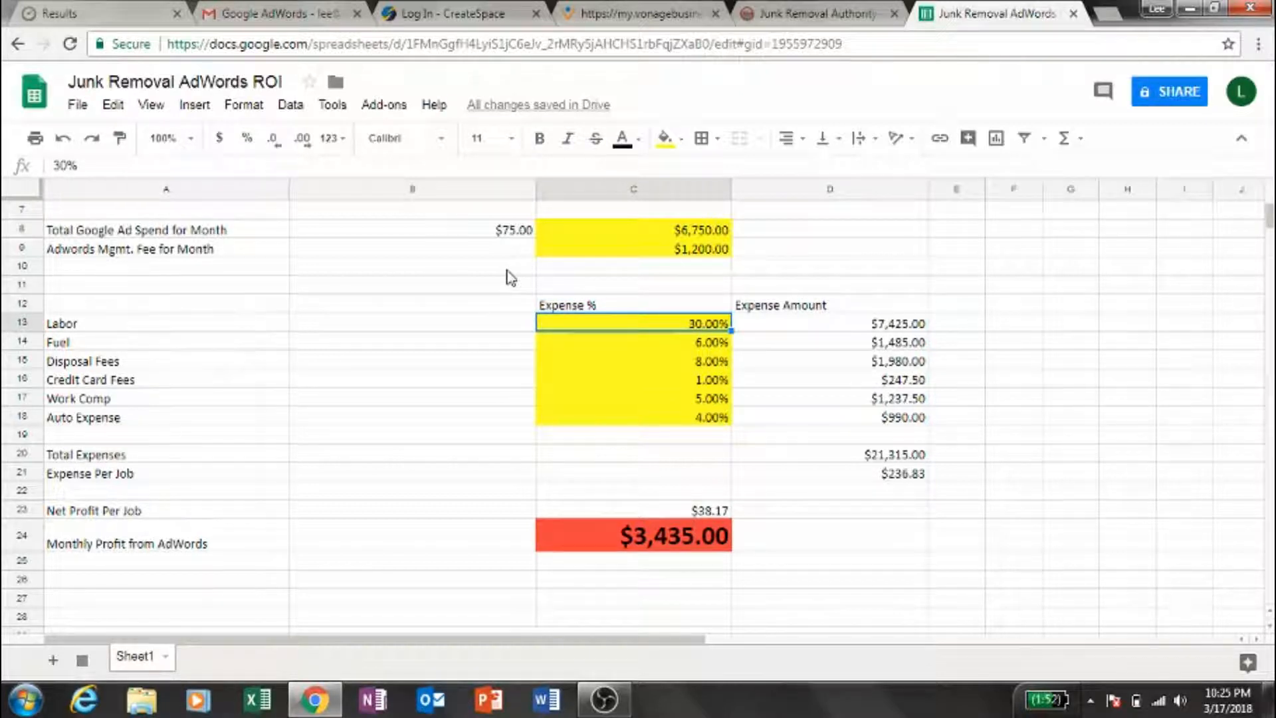
pyautogui.write('25%')
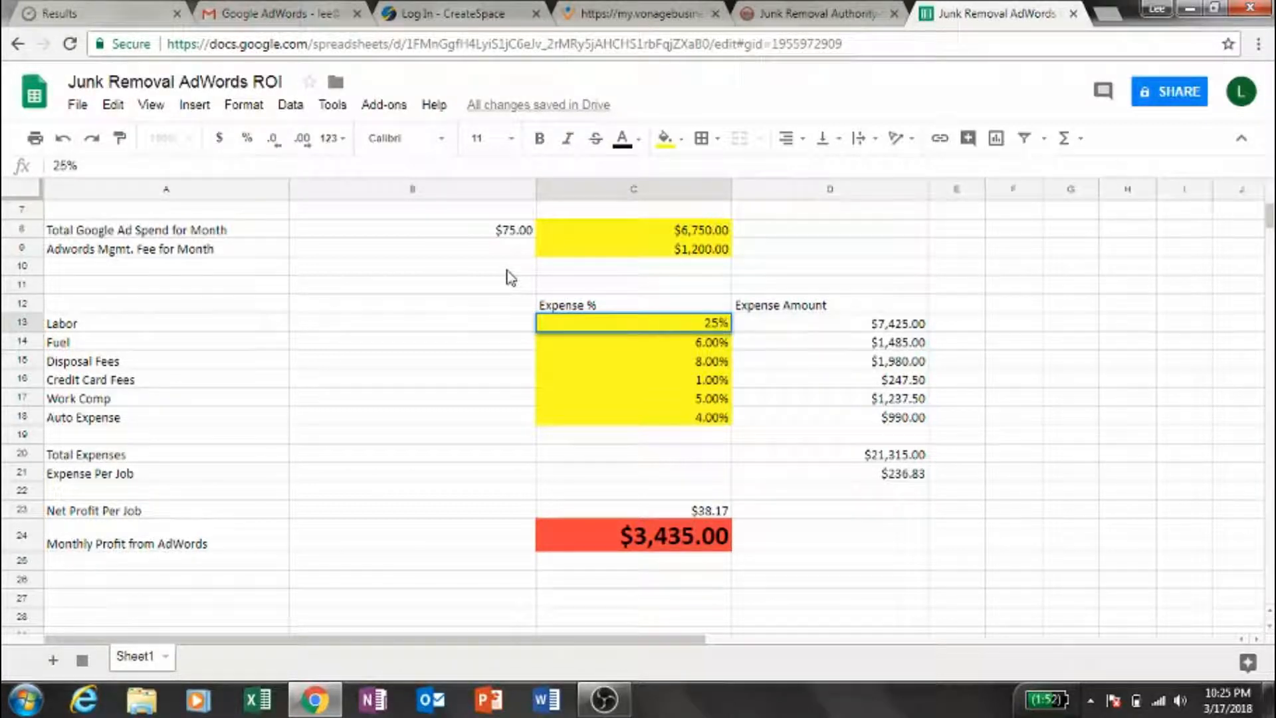
pyautogui.press('Return')
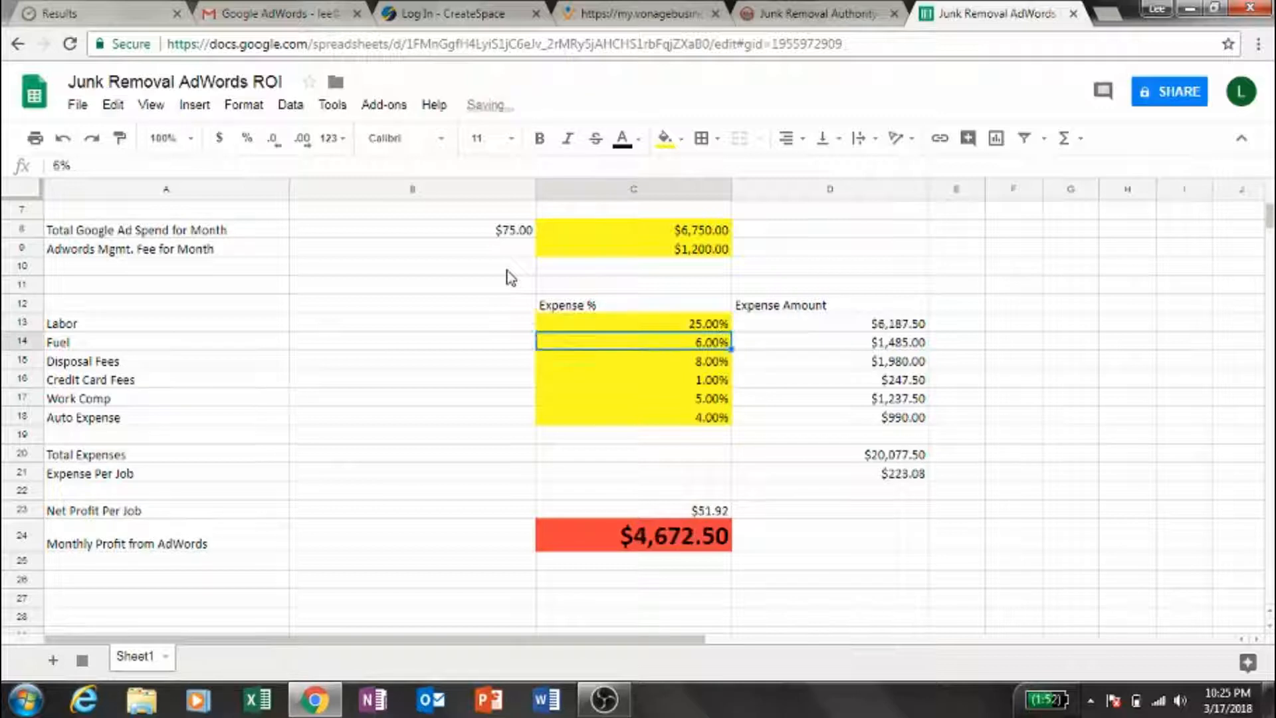
# - Clear the Work Comp expense percentage in C17 for the 90-job scenario
pyautogui.press('Down')
pyautogui.press('Down')
pyautogui.press('Down')
pyautogui.press('Down')
pyautogui.press('Down')
pyautogui.press('Down')
pyautogui.press('Down')
pyautogui.press('Down')
pyautogui.press('Down')
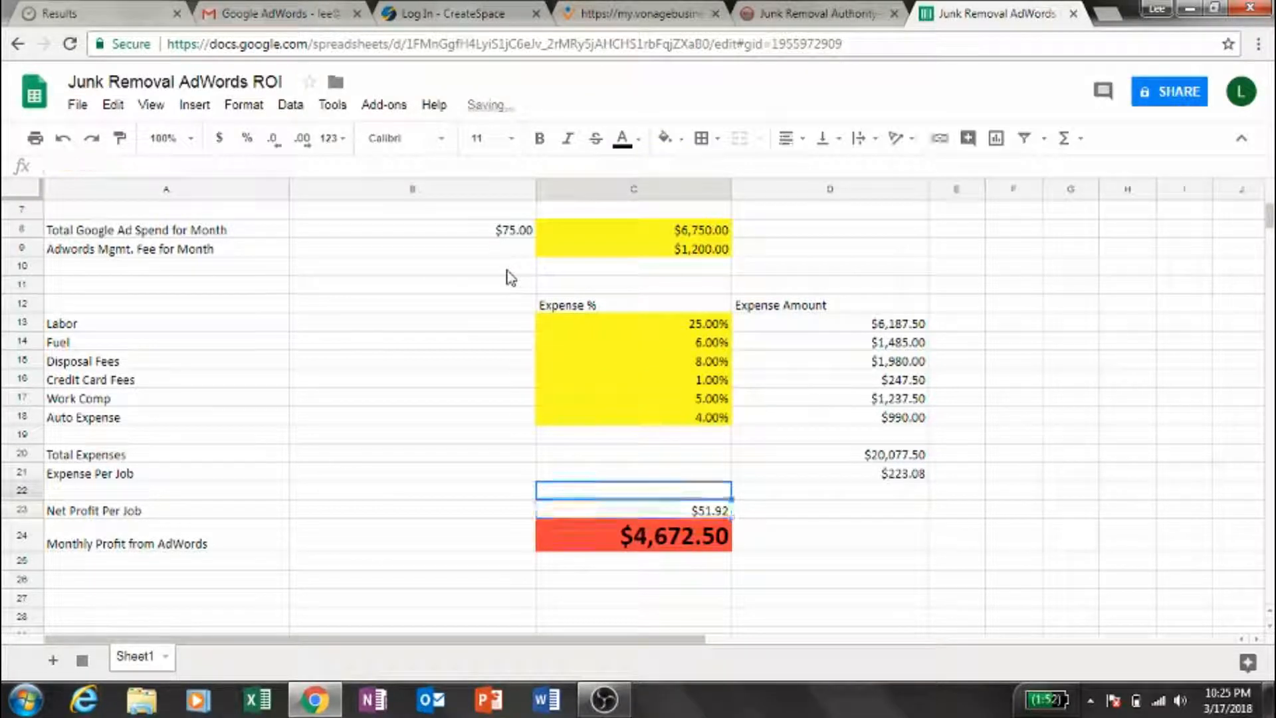
pyautogui.press('Up')
pyautogui.press('Up')
pyautogui.press('Up')
pyautogui.press('Up')
pyautogui.press('Up')
pyautogui.press('Up')
pyautogui.press('Up')
pyautogui.press('Down')
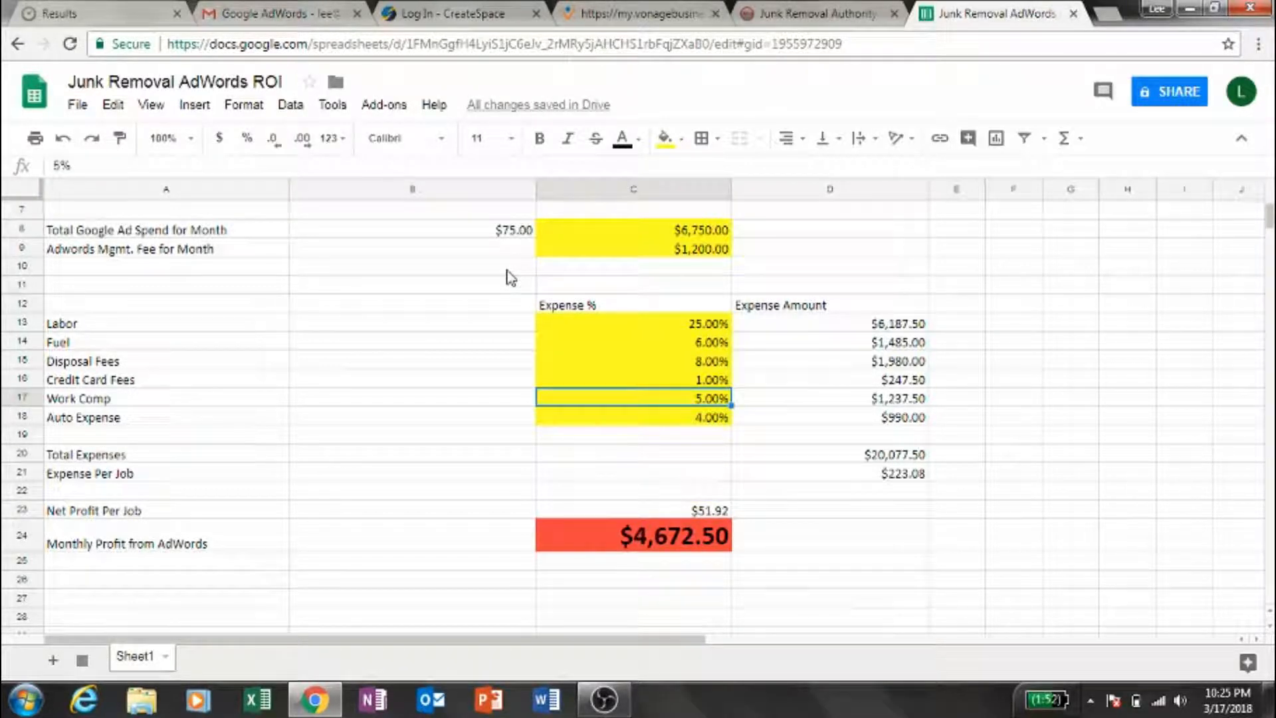
pyautogui.press('Delete')
# - Check the total expenses, net profit per job and monthly profit from AdWords without Work Comp
pyautogui.press('Down')
pyautogui.press('Down')
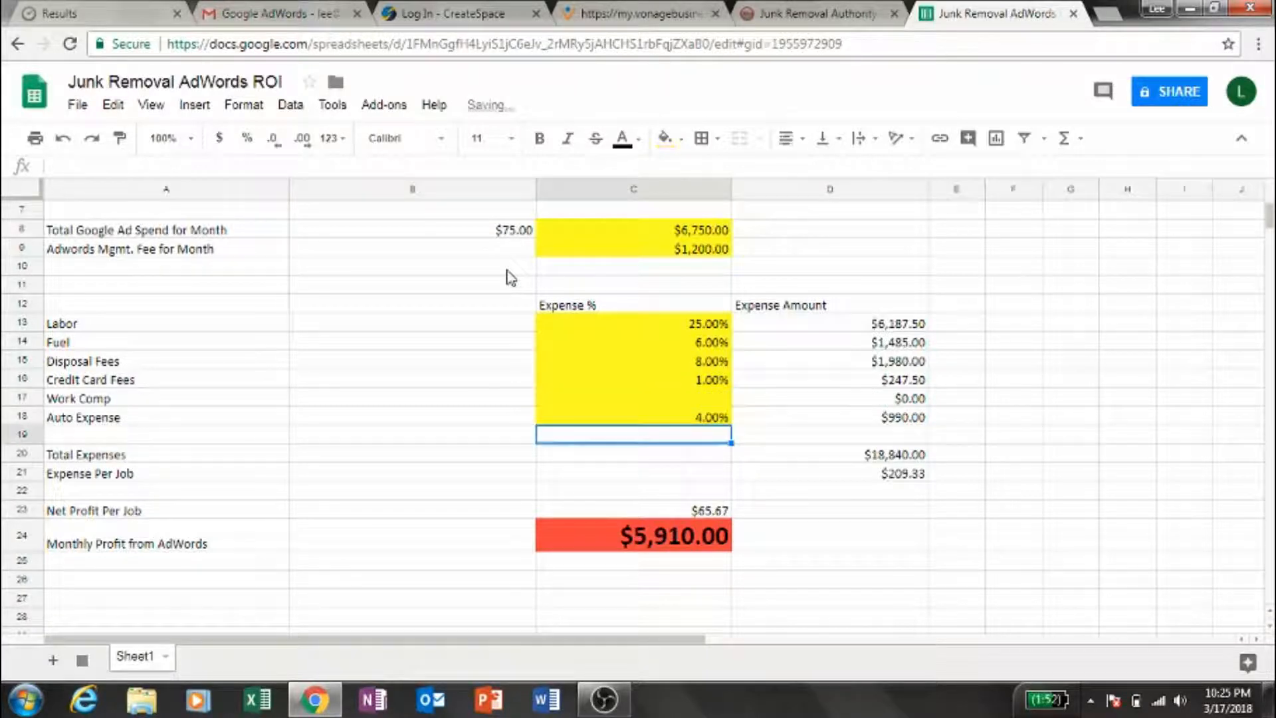
pyautogui.press('Down')
pyautogui.press('Up')
pyautogui.press('Up')
pyautogui.press('Up')
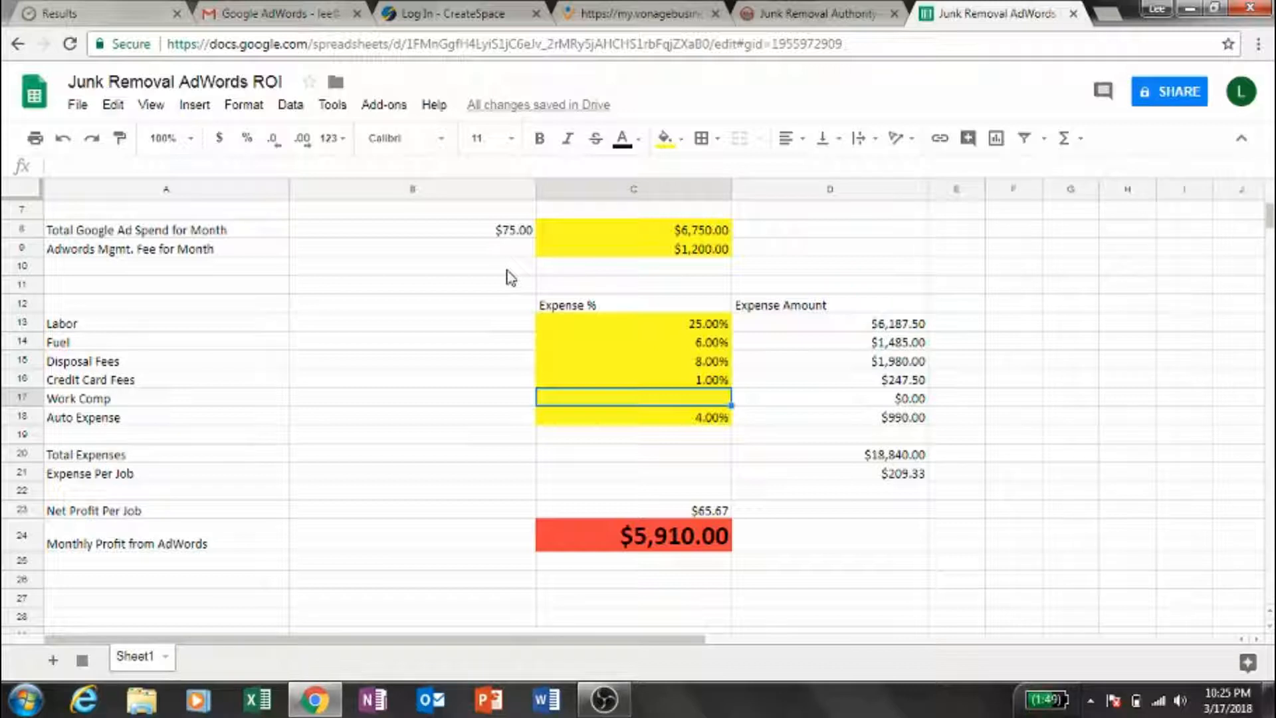
pyautogui.press('Down')
pyautogui.press('Down')
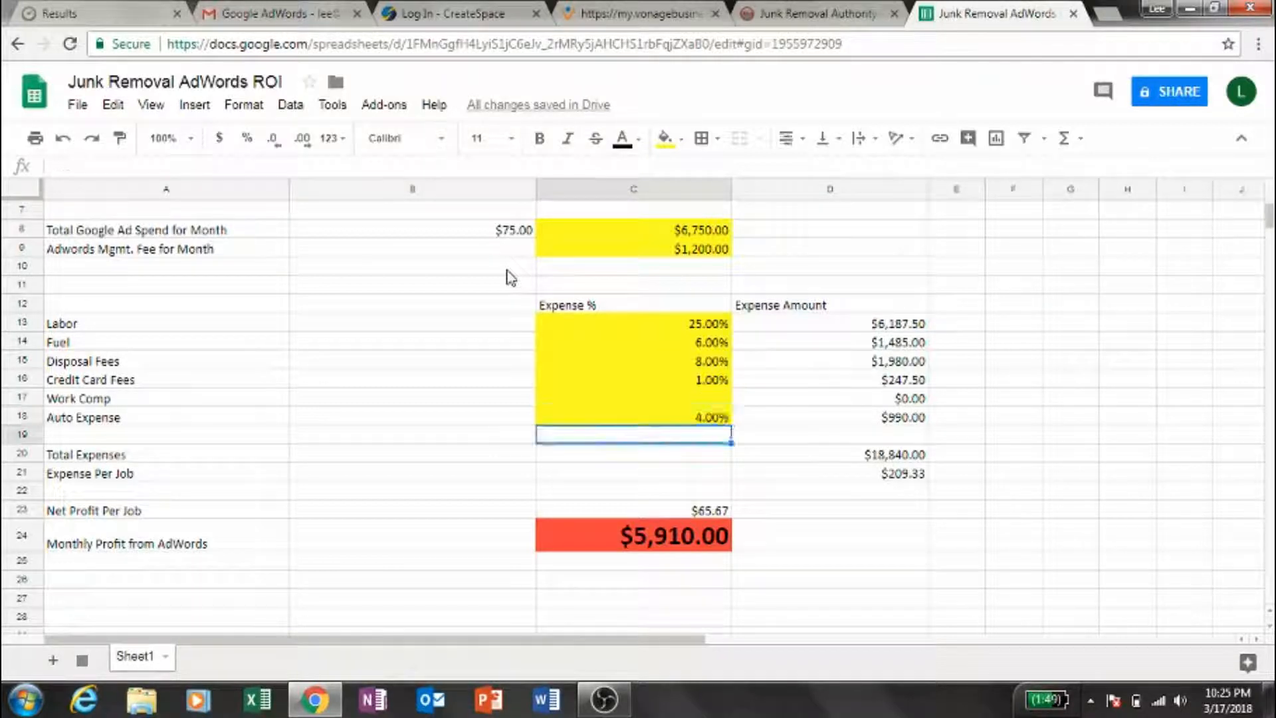
pyautogui.press('Down')
pyautogui.press('Down')
pyautogui.press('Down')
pyautogui.press('Down')
pyautogui.press('Down')
pyautogui.press('Down')
pyautogui.press('Down')
# - Examine the job income figures, the AdWords management fee, the total ad spend formula and the cost per lead in B8
pyautogui.press('Up')
pyautogui.press('Up')
pyautogui.press('Up')
pyautogui.press('Up')
pyautogui.press('Up')
pyautogui.press('Up')
pyautogui.press('Up')
pyautogui.press('Up')
pyautogui.press('Up')
pyautogui.press('Up')
pyautogui.press('Up')
pyautogui.press('Up')
pyautogui.press('Up')
pyautogui.press('Up')
pyautogui.press('Up')
pyautogui.press('Up')
pyautogui.press('Up')
pyautogui.press('Up')
pyautogui.press('Up')
pyautogui.press('Up')
pyautogui.press('Up')
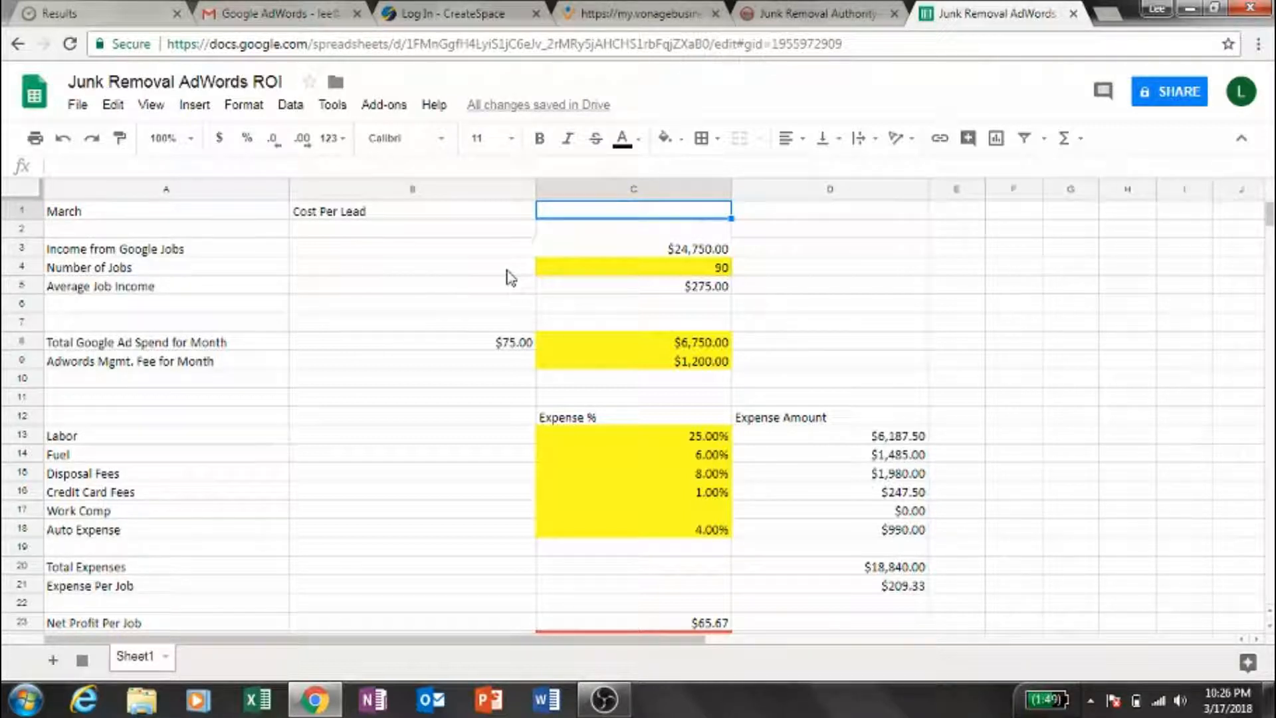
pyautogui.press('Down')
pyautogui.press('Down')
pyautogui.press('Down')
pyautogui.press('Down')
pyautogui.press('Down')
pyautogui.press('Down')
pyautogui.press('Down')
pyautogui.press('Down')
pyautogui.press('Down')
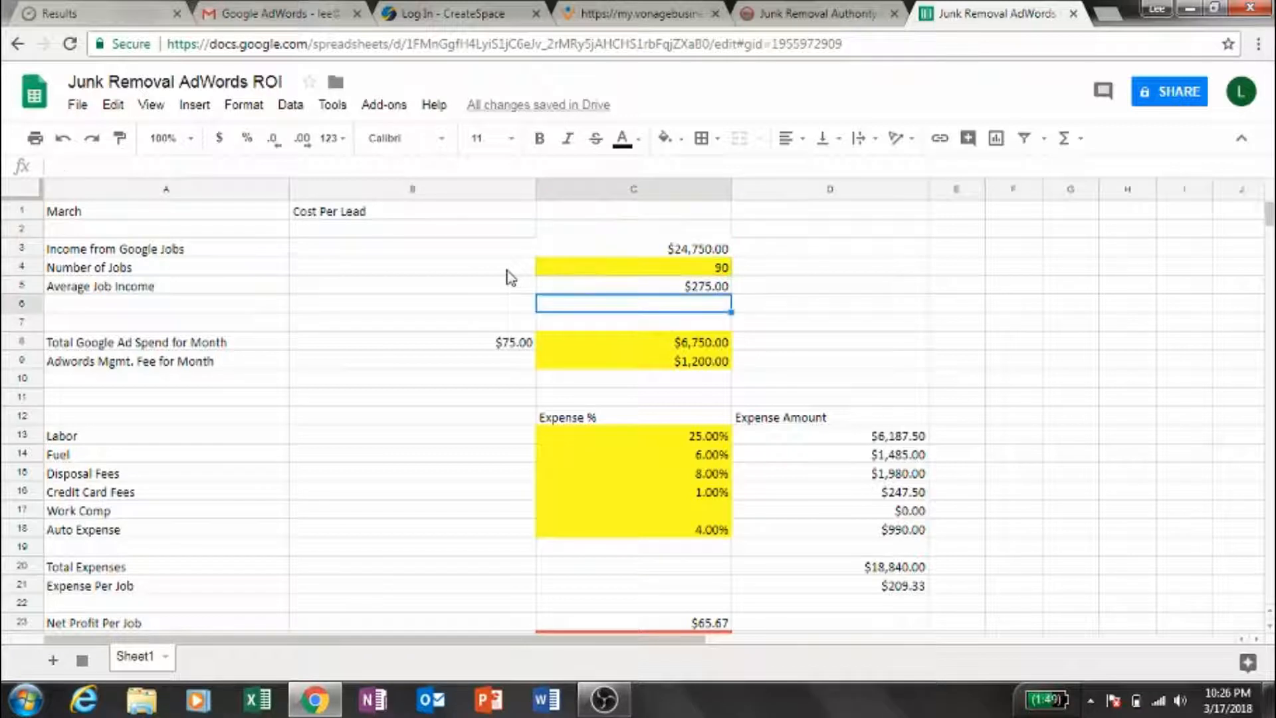
pyautogui.press('Up')
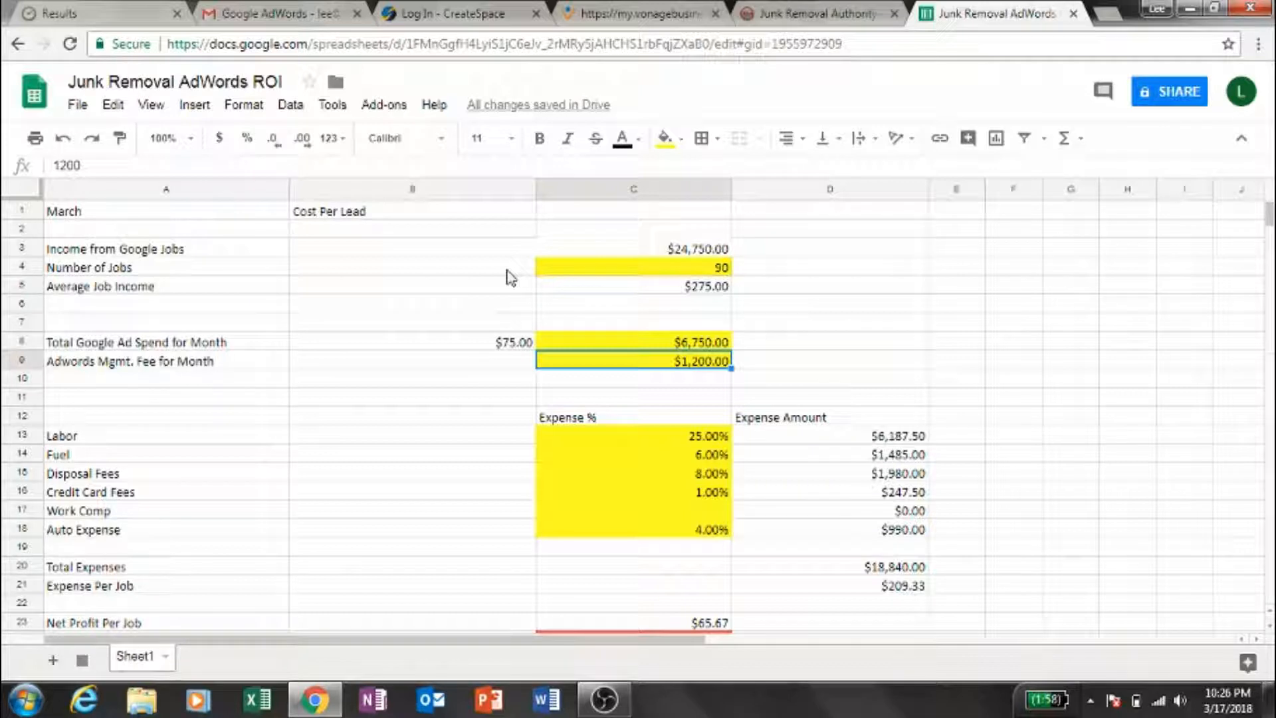
pyautogui.press('Up')
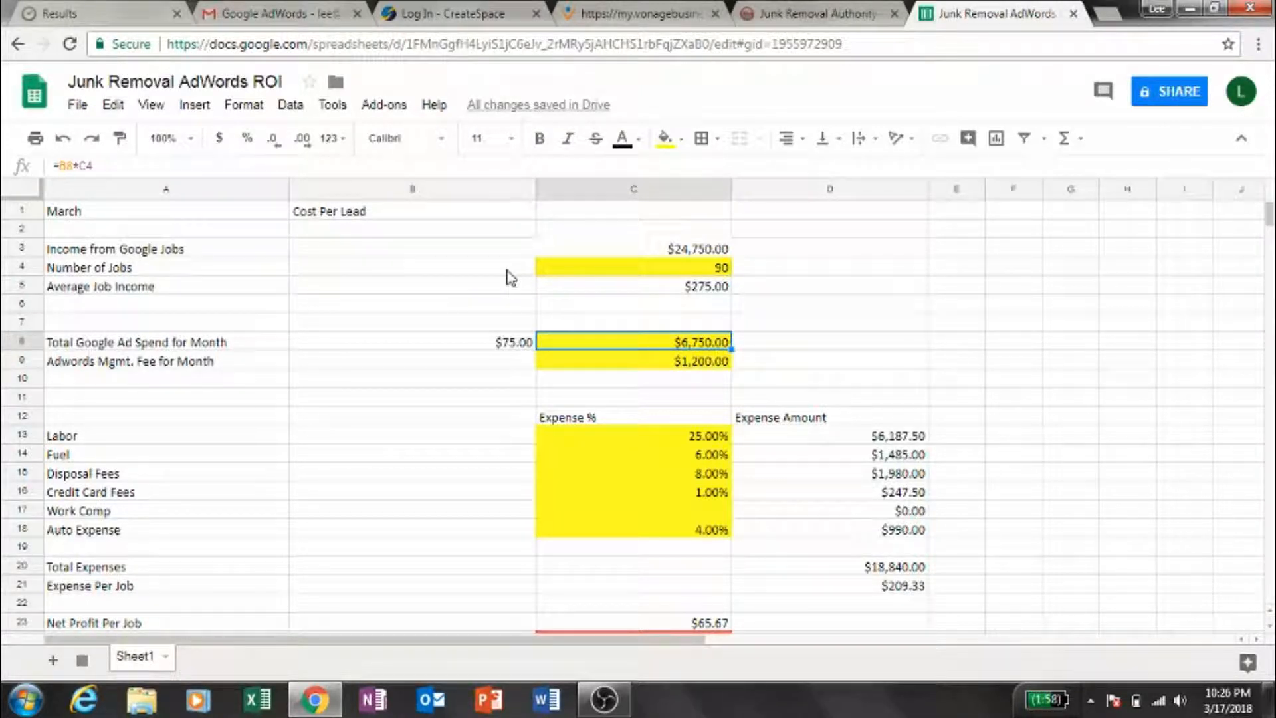
pyautogui.press('Left')
pyautogui.press('Right')
pyautogui.press('Left')
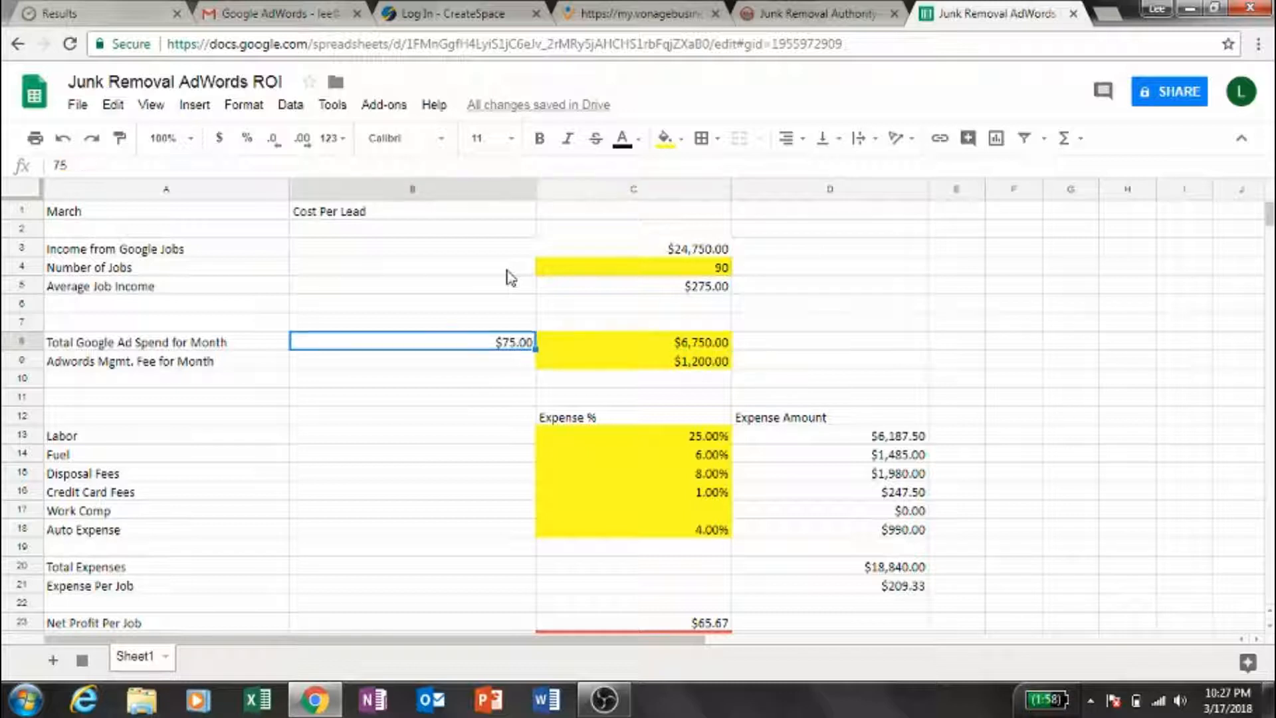
pyautogui.press('Right')
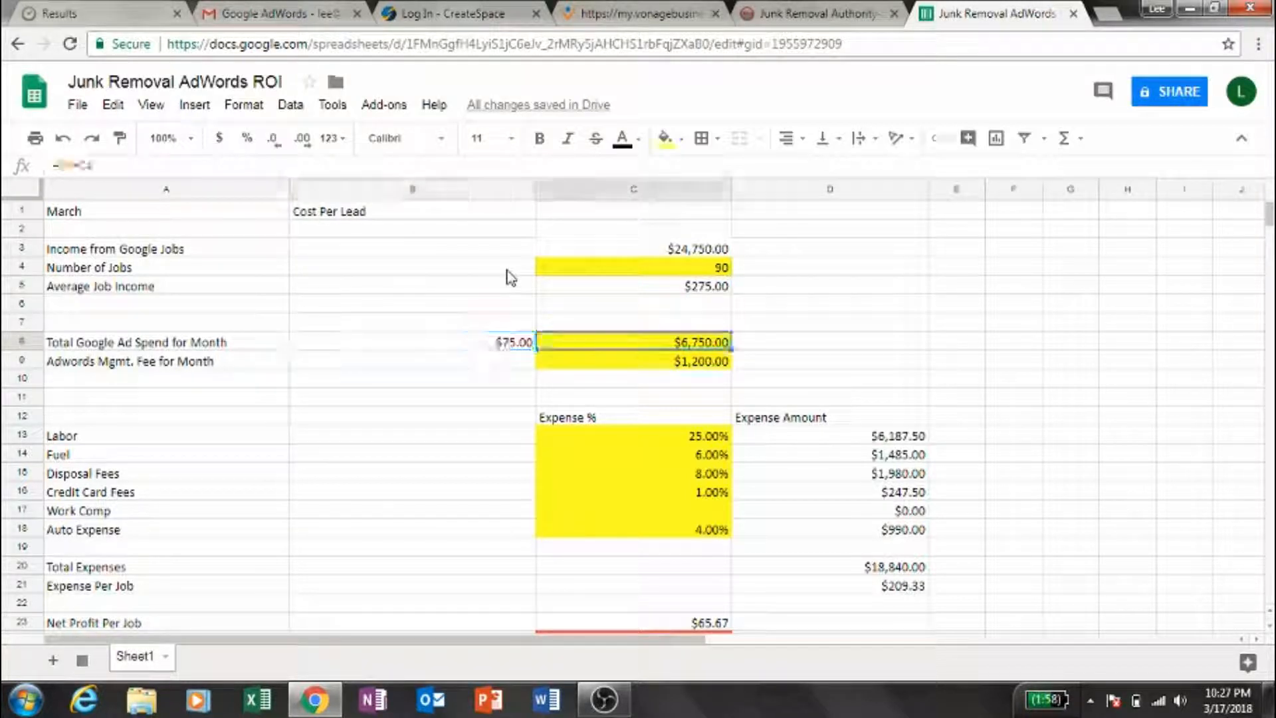
pyautogui.press('Left')
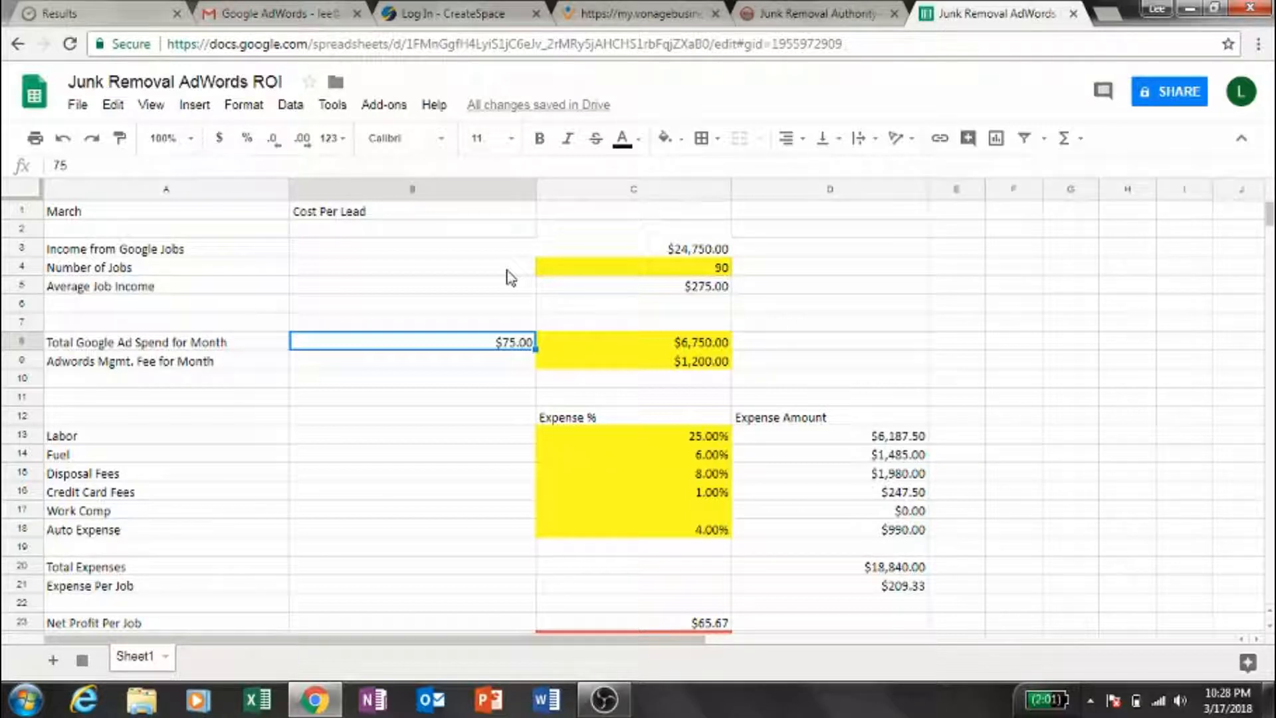
# - Review the whole sheet from the Cost Per Lead heading down to the Monthly Profit from AdWords
pyautogui.press('Down')
pyautogui.press('Down')
pyautogui.press('Down')
pyautogui.press('Down')
pyautogui.press('Down')
pyautogui.press('Down')
pyautogui.press('Down')
pyautogui.press('Down')
pyautogui.press('Down')
pyautogui.press('Down')
pyautogui.press('Down')
pyautogui.press('Down')
pyautogui.press('Down')
pyautogui.press('Down')
pyautogui.press('Down')
pyautogui.press('Down')
pyautogui.press('Down')
pyautogui.press('Down')
pyautogui.press('Down')
pyautogui.press('Down')
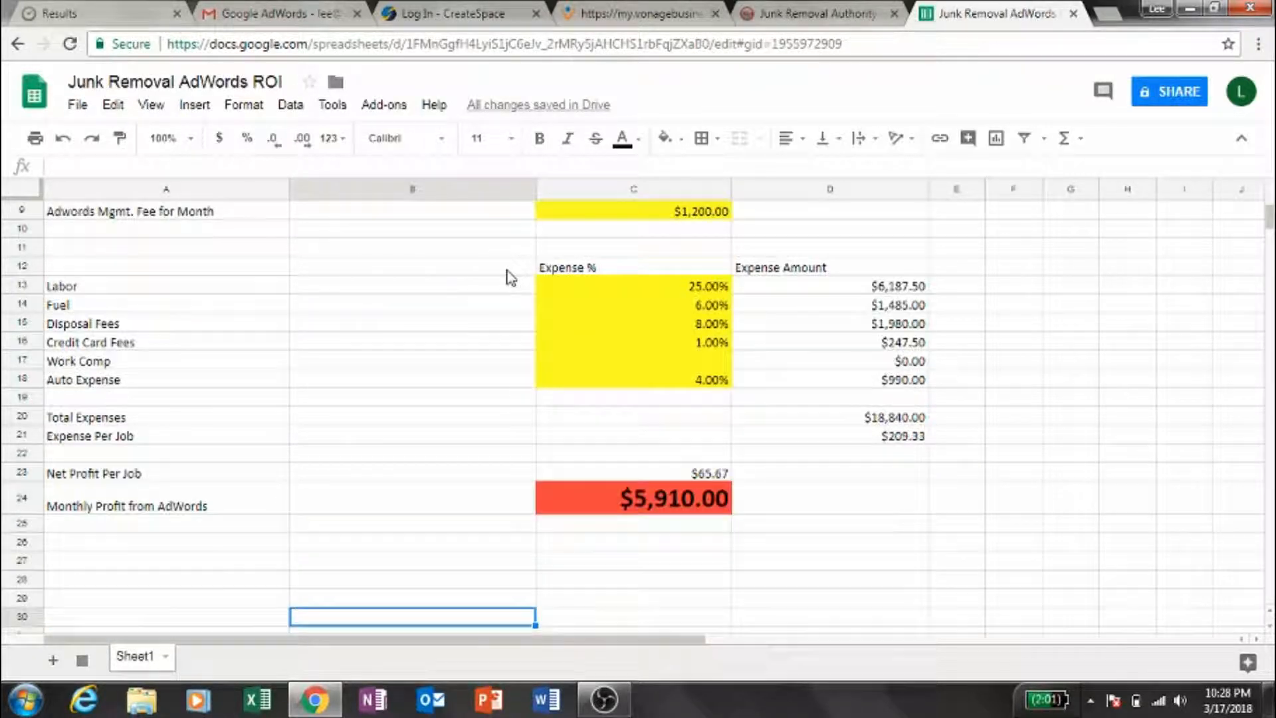
pyautogui.press('Up')
pyautogui.press('Up')
pyautogui.press('Up')
pyautogui.press('Up')
pyautogui.press('Up')
pyautogui.press('Up')
pyautogui.press('Up')
pyautogui.press('Up')
pyautogui.press('Up')
pyautogui.press('Up')
pyautogui.press('Up')
pyautogui.press('Up')
pyautogui.press('Up')
pyautogui.press('Up')
pyautogui.press('Up')
pyautogui.press('Up')
pyautogui.press('Up')
pyautogui.press('Up')
pyautogui.press('Up')
pyautogui.press('Up')
pyautogui.press('Up')
pyautogui.press('Down')
pyautogui.press('Down')
pyautogui.press('Down')
pyautogui.press('Down')
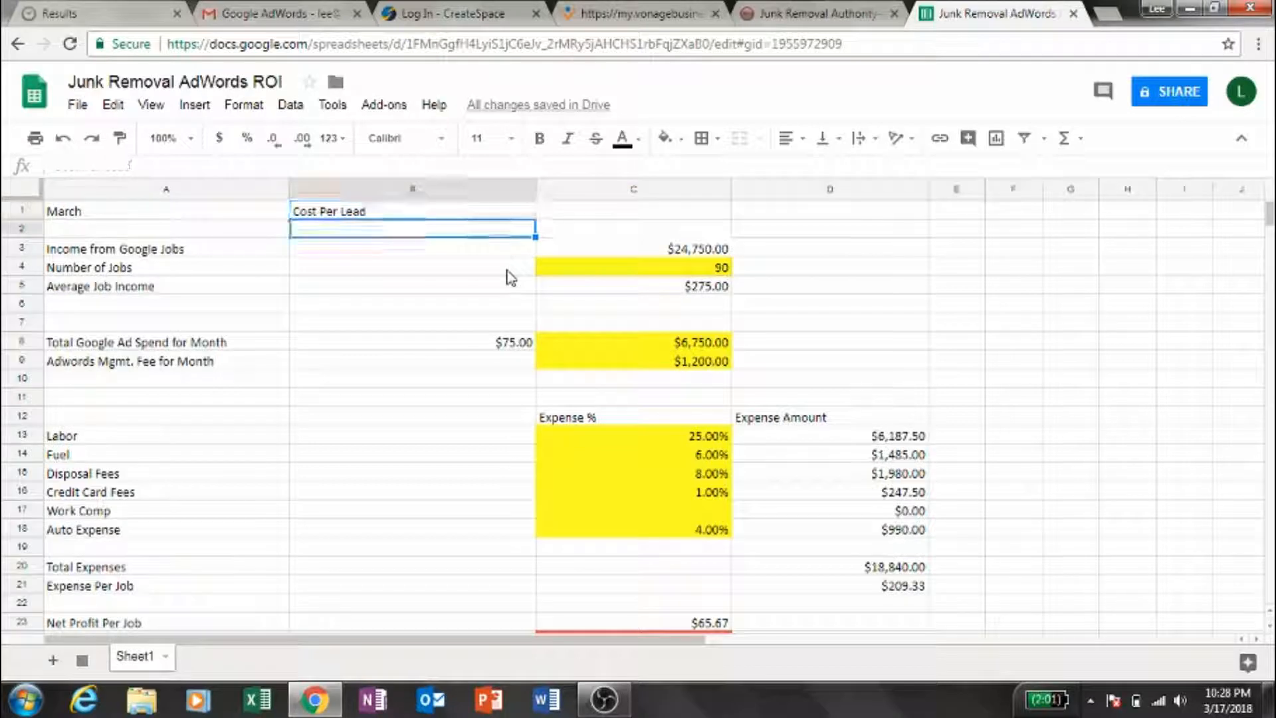
pyautogui.press('Down')
pyautogui.press('Down')
pyautogui.press('Down')
pyautogui.press('Down')
pyautogui.press('Down')
pyautogui.press('Down')
pyautogui.press('Down')
pyautogui.press('Down')
pyautogui.press('Down')
pyautogui.press('Down')
pyautogui.press('Down')
pyautogui.press('Down')
pyautogui.press('Down')
pyautogui.press('Down')
pyautogui.press('Down')
pyautogui.press('Down')
pyautogui.press('Down')
pyautogui.press('Down')
pyautogui.press('Down')
pyautogui.press('Down')
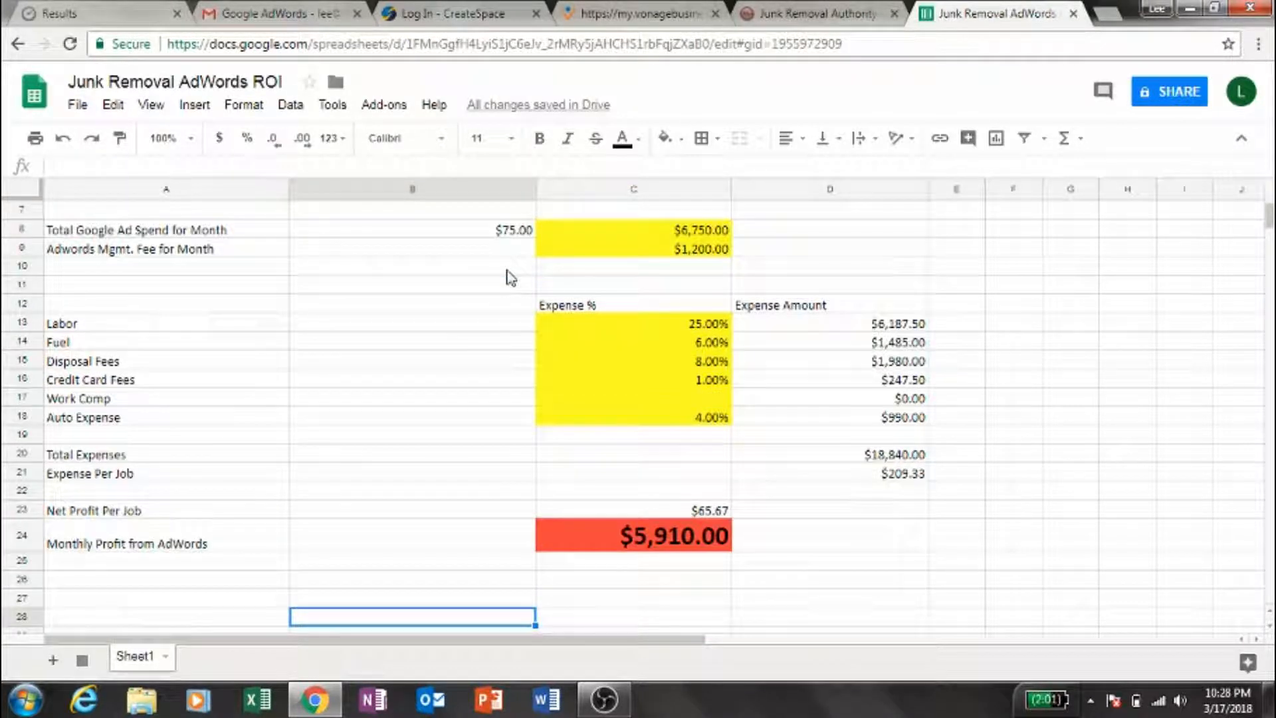
pyautogui.press('Right')
pyautogui.press('Up')
pyautogui.press('Up')
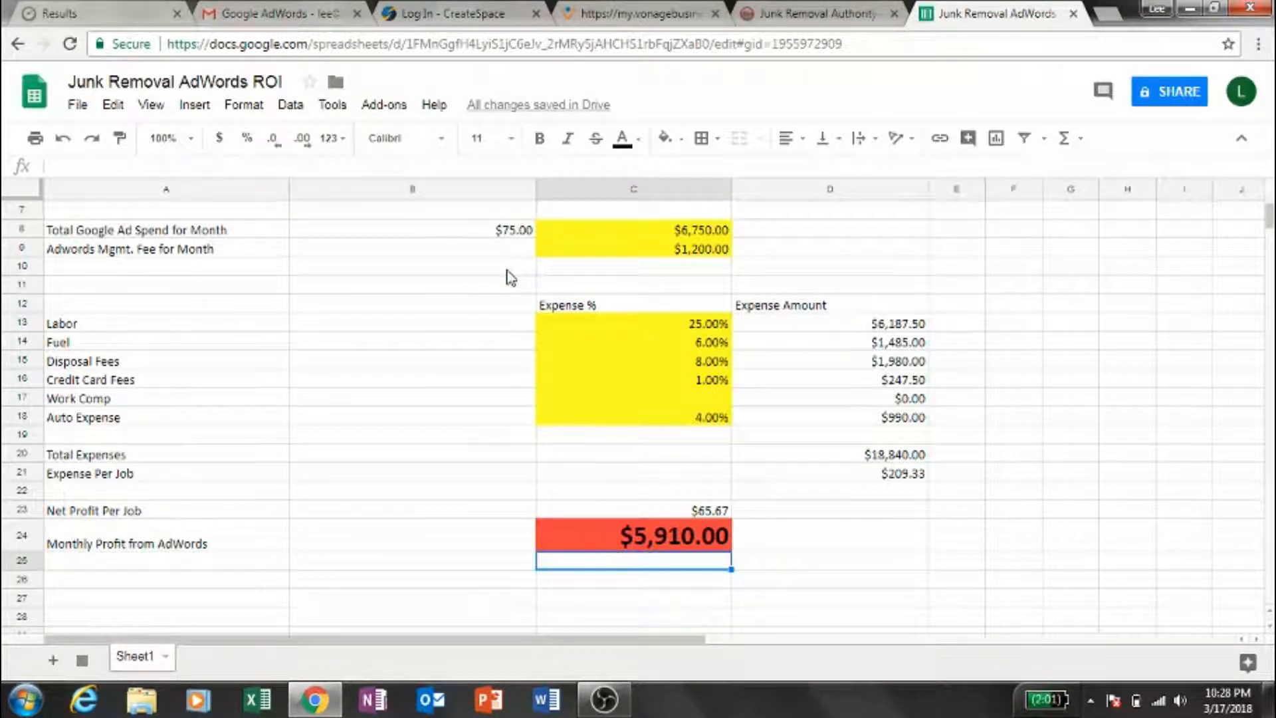